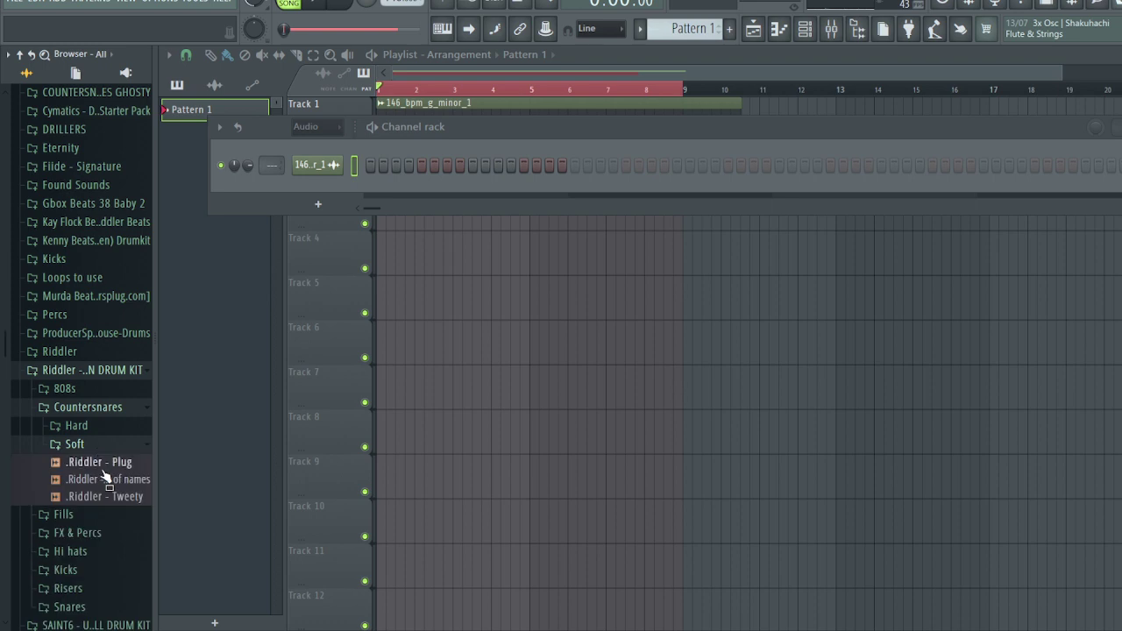
Step: Audition the Riddler drum kit's soft and hard countersnares and load .Riddler - Tsss as a new channel
{"action": "left_click", "coordinate": [103, 479]}
{"action": "left_click", "coordinate": [105, 462]}
{"action": "left_click", "coordinate": [104, 426]}
{"action": "left_click", "coordinate": [110, 444]}
{"action": "left_click", "coordinate": [109, 461]}
{"action": "left_click_drag", "start_coordinate": [112, 470], "coordinate": [129, 545]}
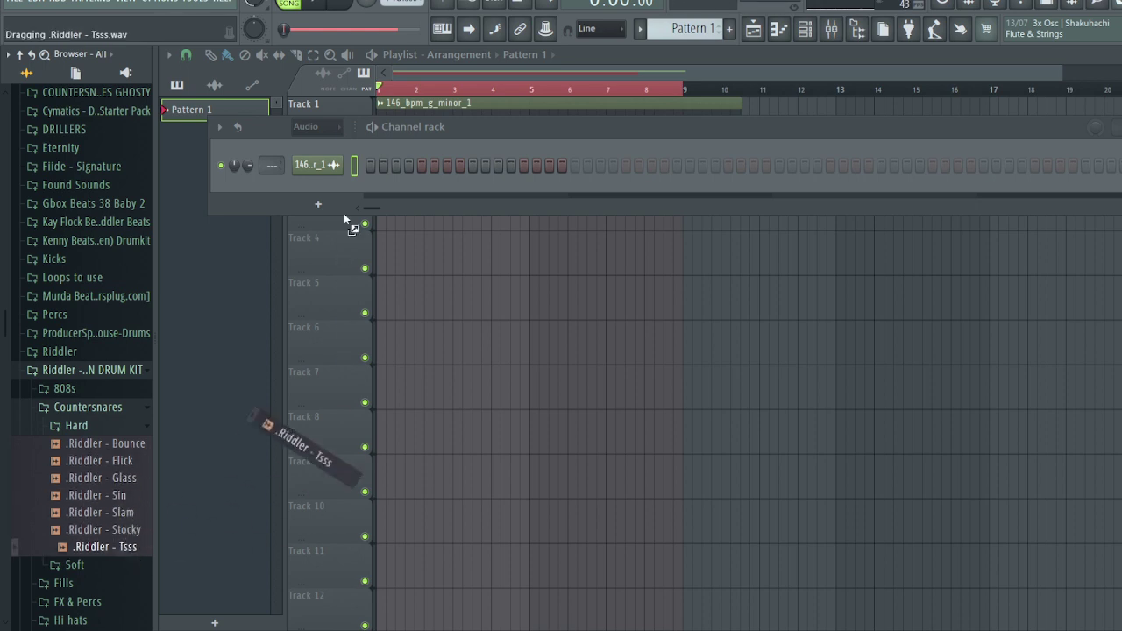
{"action": "left_click_drag", "start_coordinate": [343, 213], "coordinate": [328, 188]}
{"action": "left_click", "coordinate": [314, 188]}
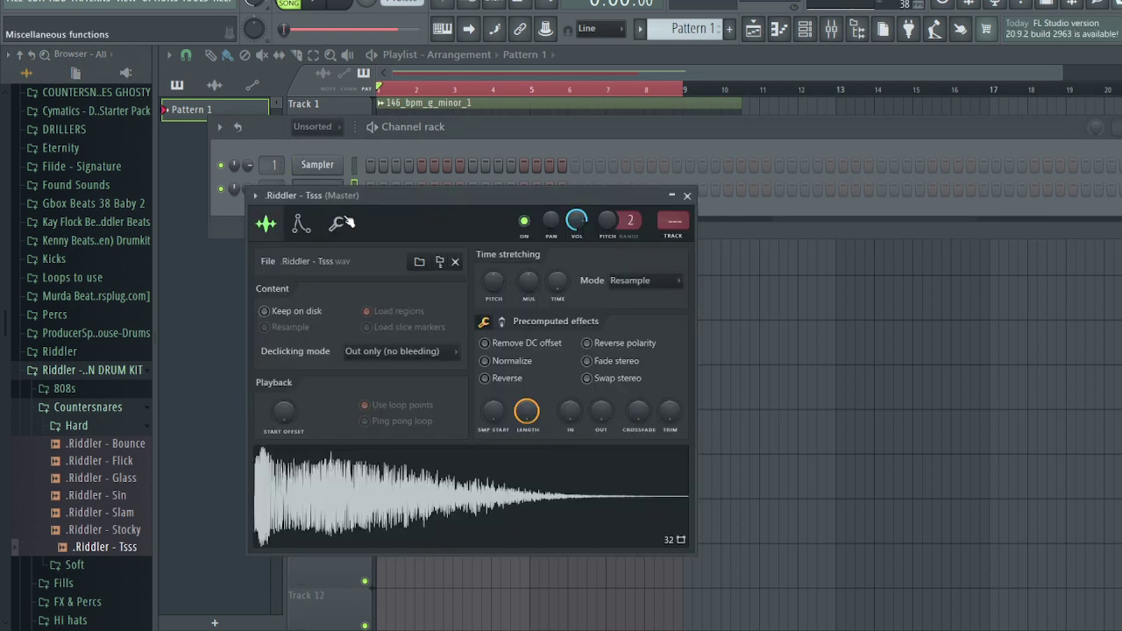
Step: Shorten the .Riddler - Tsss sample length to 43% and add a quick fade-out at its end
{"action": "left_click_drag", "start_coordinate": [527, 421], "coordinate": [580, 517]}
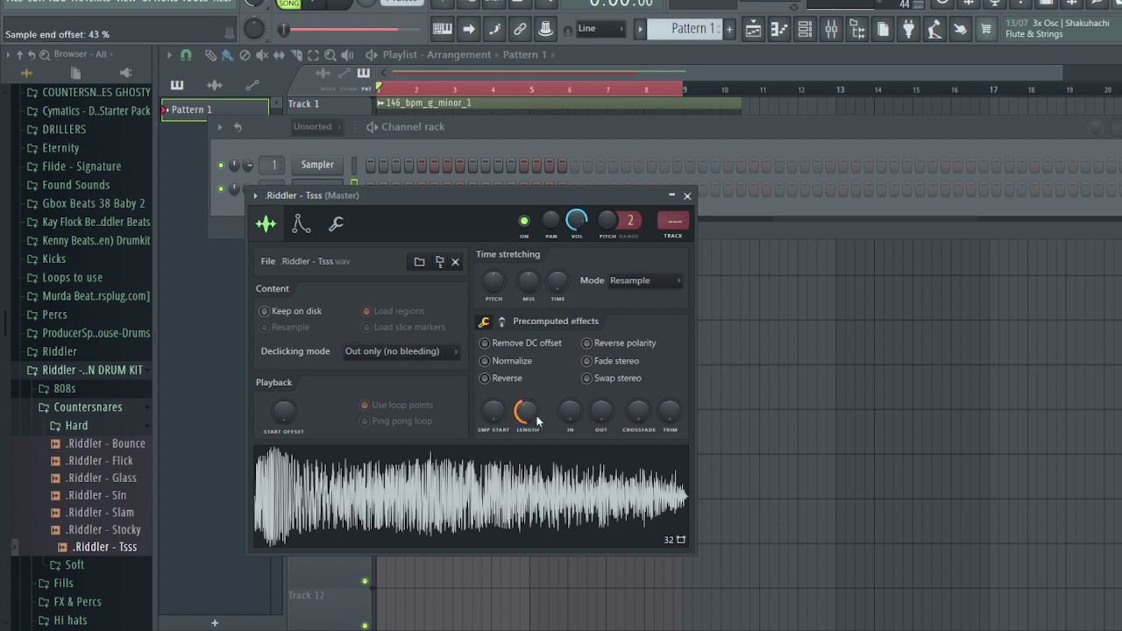
{"action": "left_click_drag", "start_coordinate": [601, 412], "coordinate": [587, 442]}
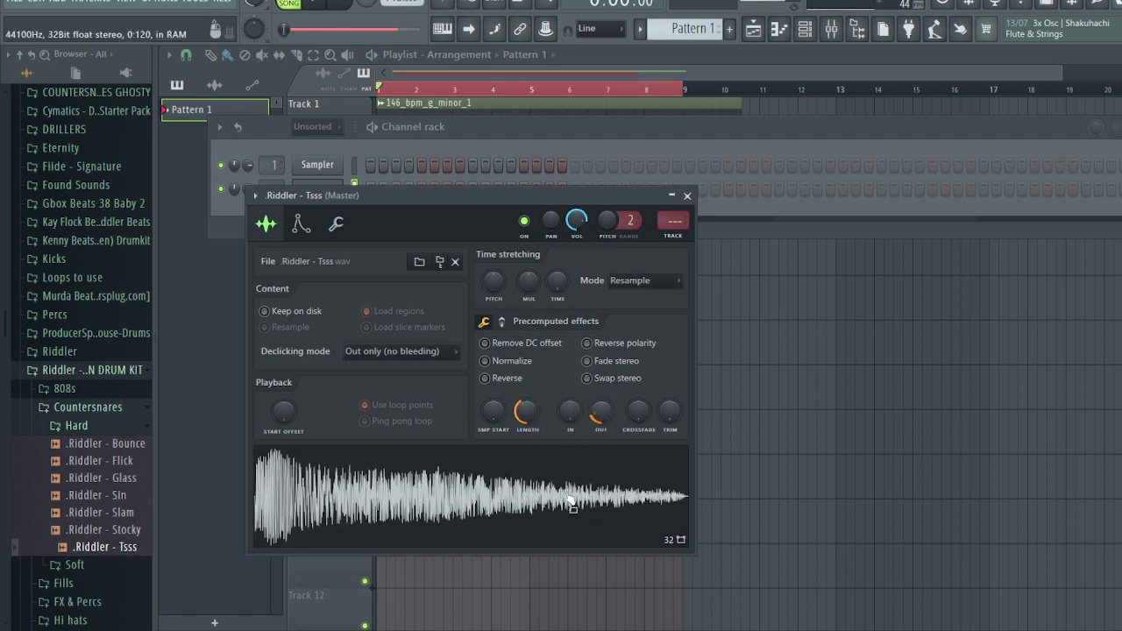
{"action": "left_click", "coordinate": [115, 461]}
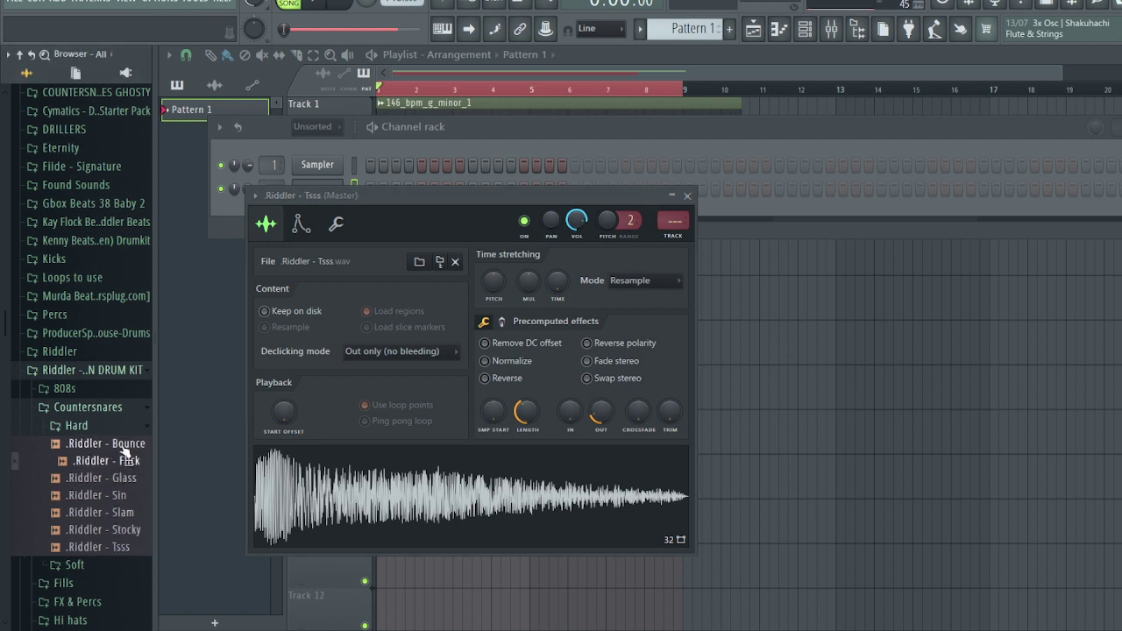
Step: In the piano roll of .Riddler - Tsss, place C5 hits in bar 1 on steps 1, 4, 7, 9, 12 and 15
{"action": "left_click", "coordinate": [218, 214]}
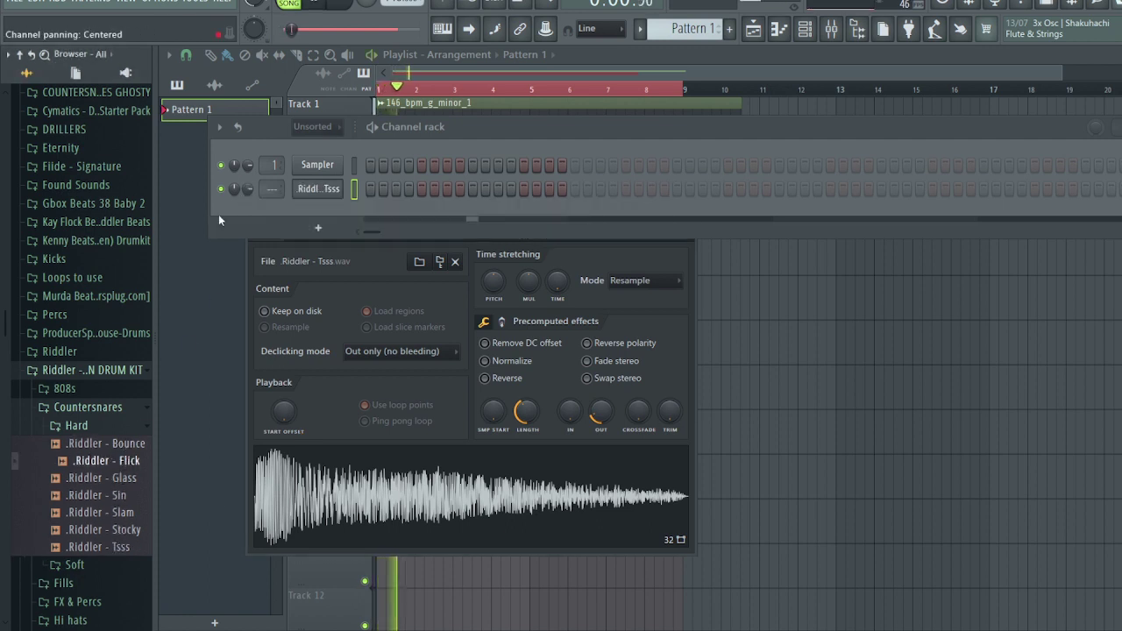
{"action": "right_click", "coordinate": [408, 190]}
{"action": "left_click", "coordinate": [381, 186]}
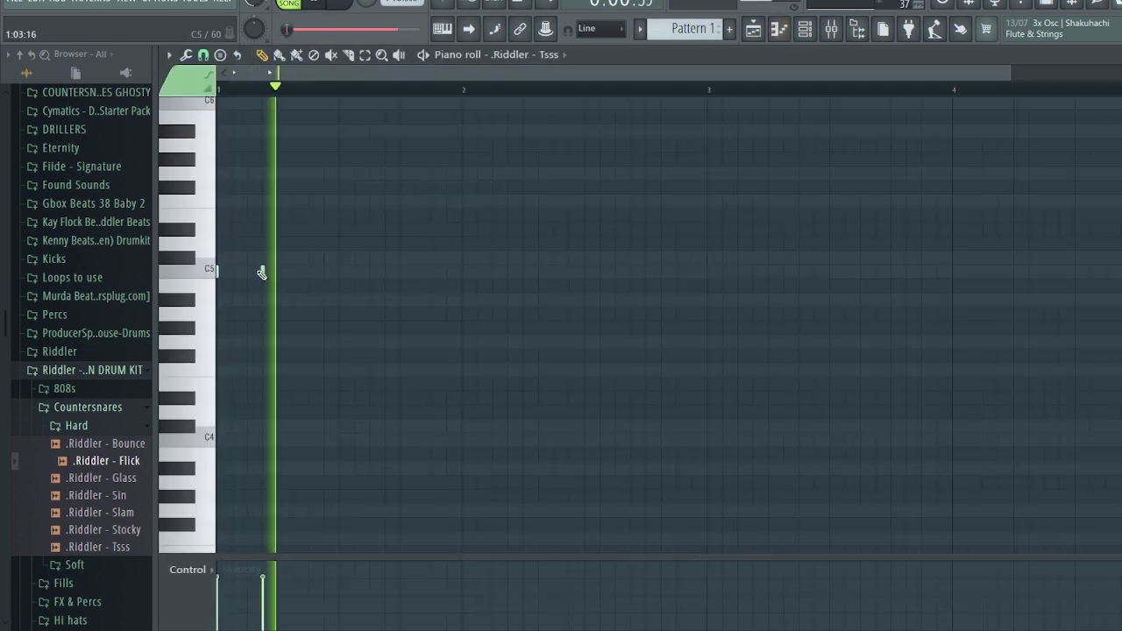
{"action": "left_click_drag", "start_coordinate": [293, 272], "coordinate": [321, 277]}
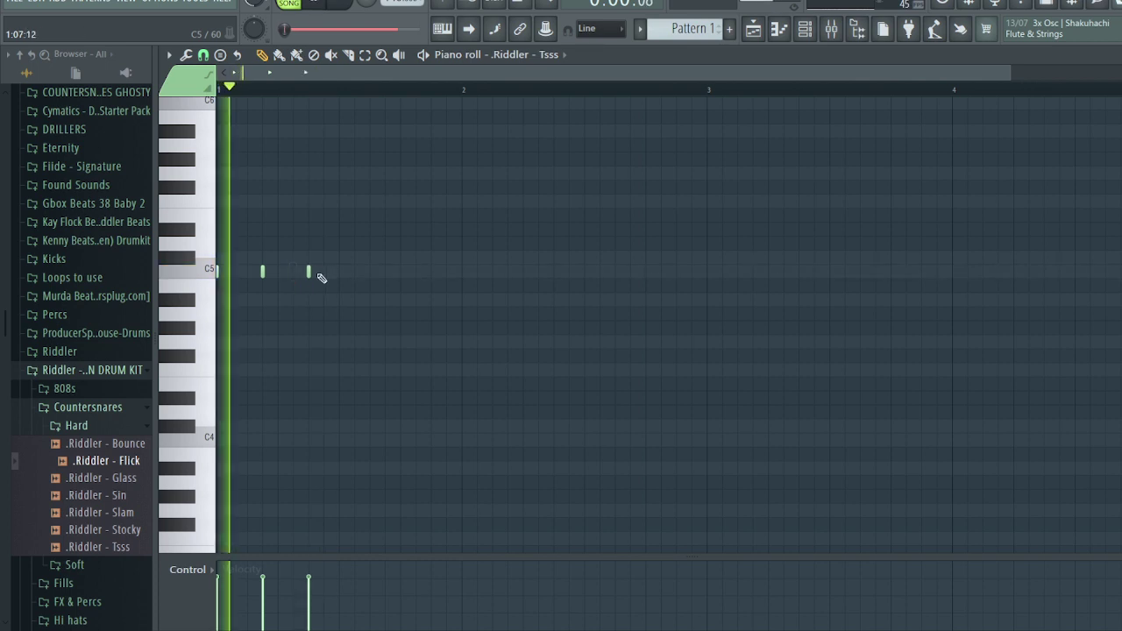
{"action": "left_click", "coordinate": [340, 272]}
{"action": "left_click", "coordinate": [386, 272]}
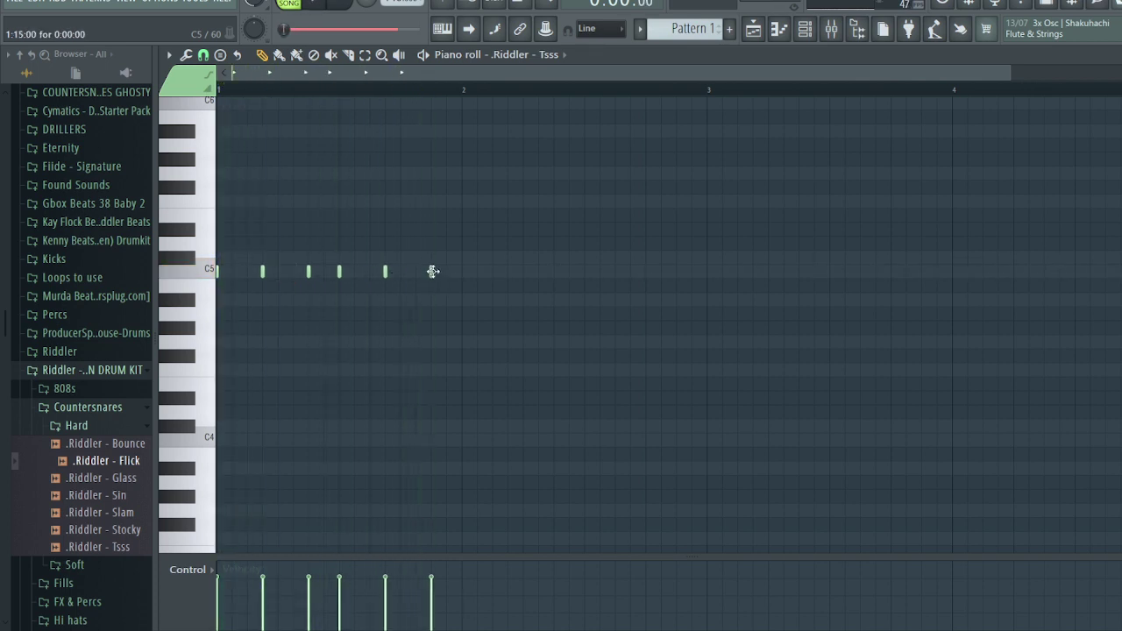
Step: Set the volume envelope's attack time to 0% for the .Riddler - Tsss channel and close its settings
{"action": "left_click", "coordinate": [817, 31]}
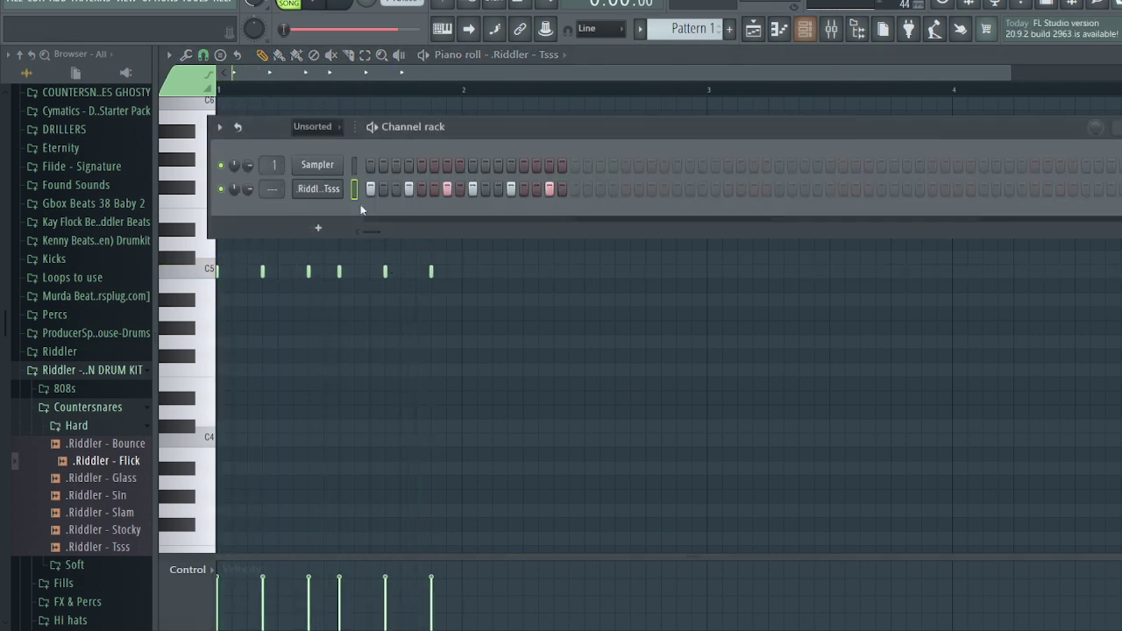
{"action": "left_click", "coordinate": [318, 188]}
{"action": "left_click", "coordinate": [301, 225]}
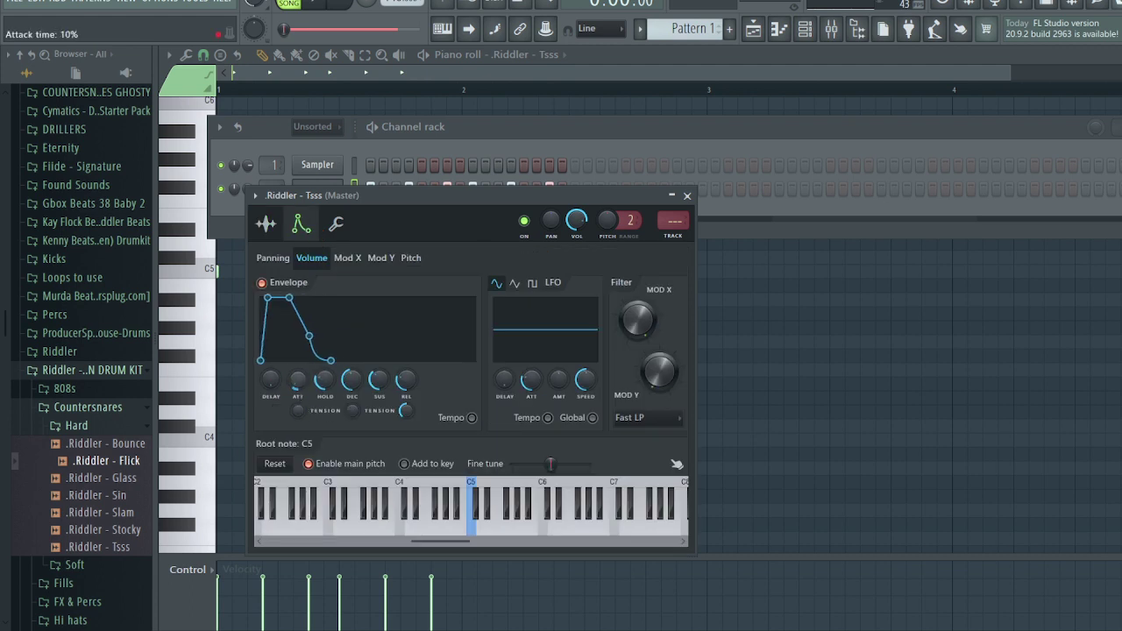
{"action": "left_click_drag", "start_coordinate": [298, 379], "coordinate": [298, 390]}
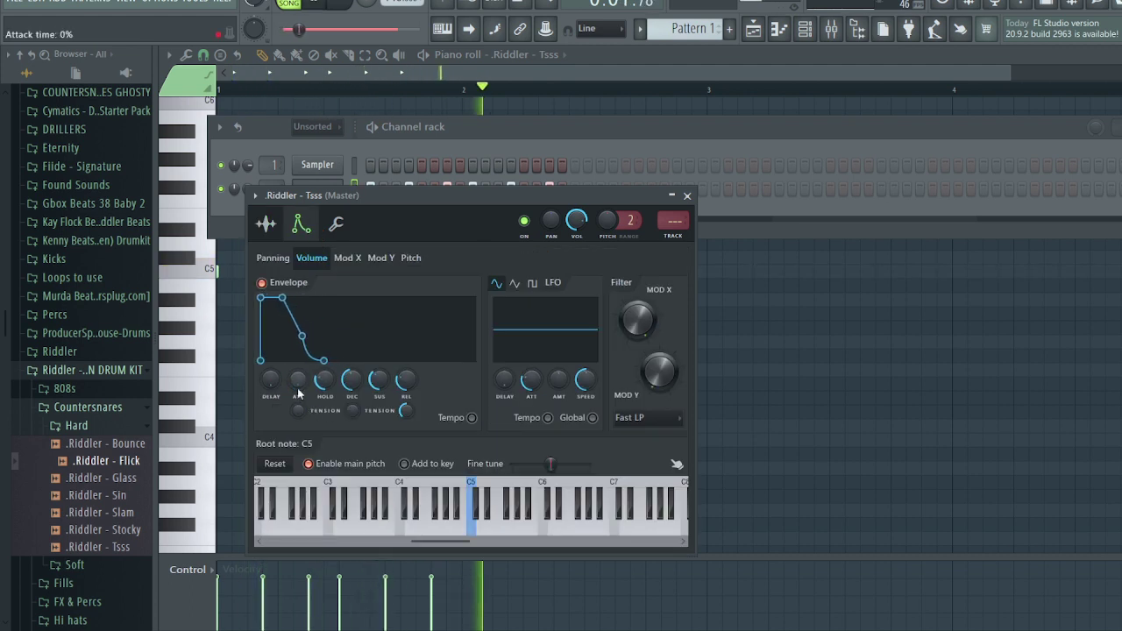
{"action": "left_click", "coordinate": [687, 196]}
Step: Duplicate the one-bar .Riddler - Tsss pattern until it fills all eight bars, then close the piano roll
{"action": "right_click", "coordinate": [337, 189]}
{"action": "left_click", "coordinate": [349, 191]}
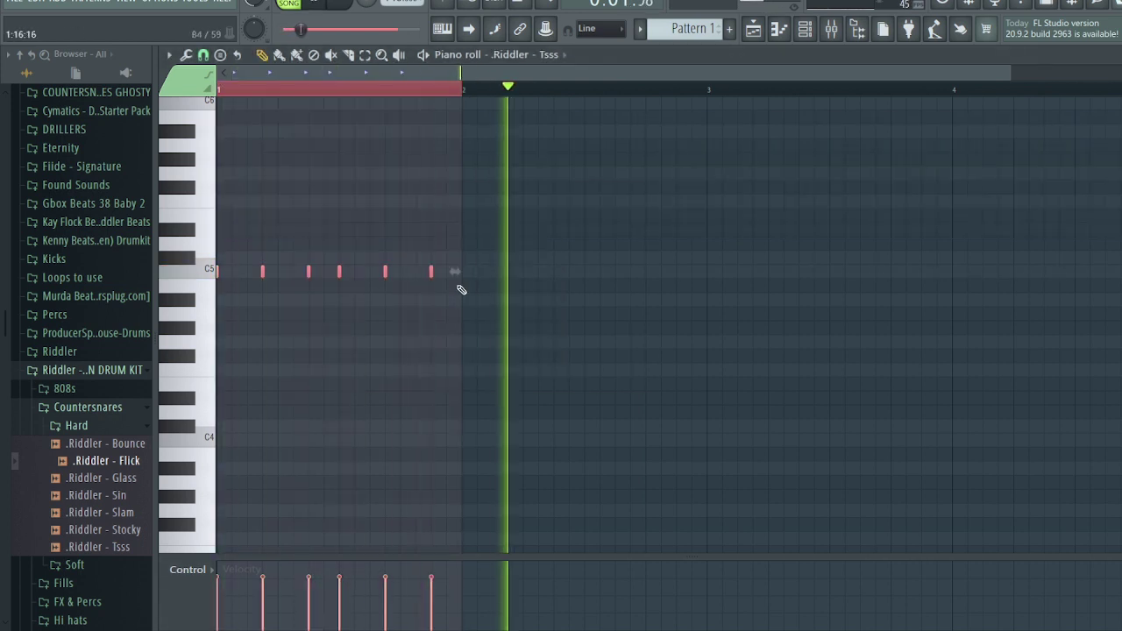
{"action": "key", "text": "ctrl+b"}
{"action": "key", "text": "ctrl+b"}
{"action": "key", "text": "ctrl+b"}
{"action": "key", "text": "ctrl+b"}
{"action": "scroll", "coordinate": [511, 291], "scroll_direction": "down", "scroll_amount": 3}
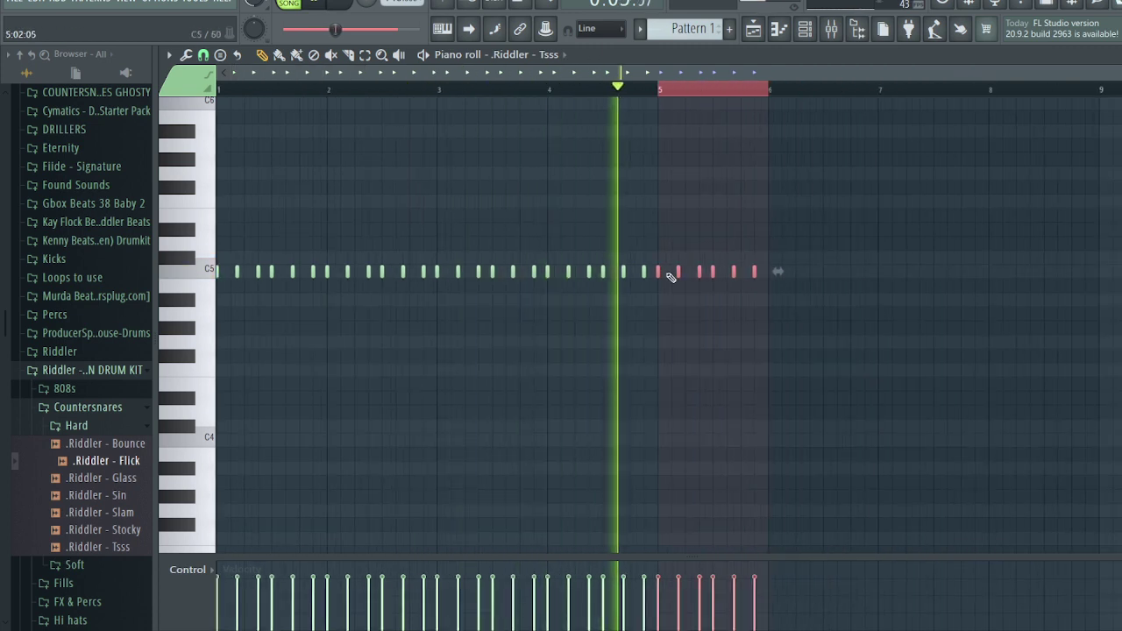
{"action": "key", "text": "ctrl+b"}
{"action": "key", "text": "ctrl+b"}
{"action": "key", "text": "ctrl+b"}
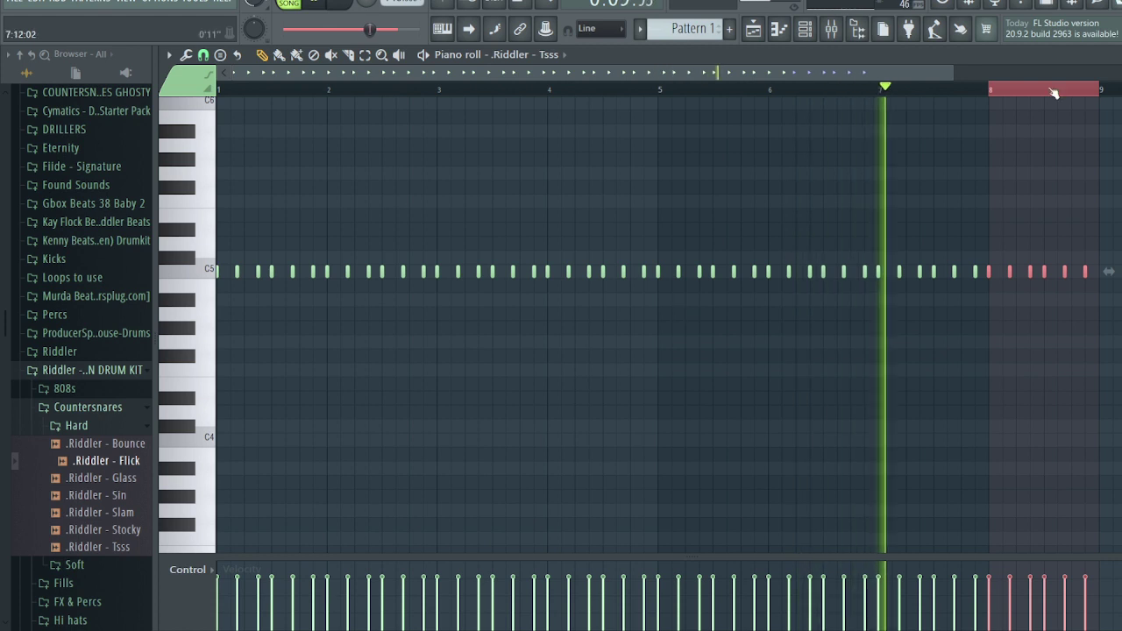
{"action": "key", "text": "F7"}
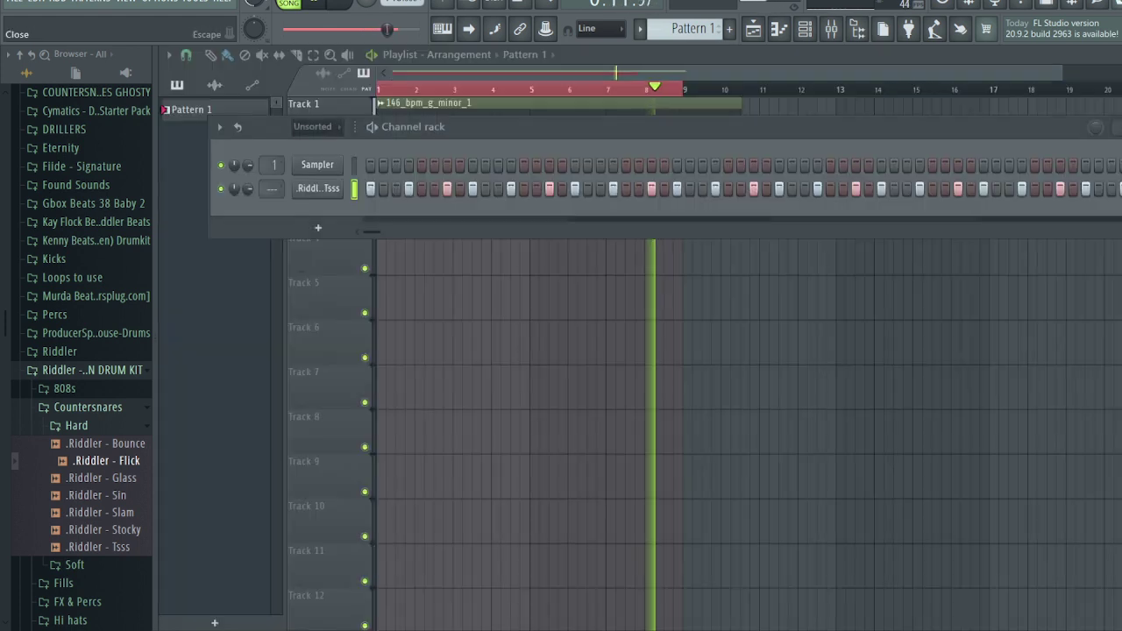
Step: Audition drill snares from the SAINT6 drum kit and load [SAINT6] Dior Snare as a new channel
{"action": "left_click", "coordinate": [128, 431]}
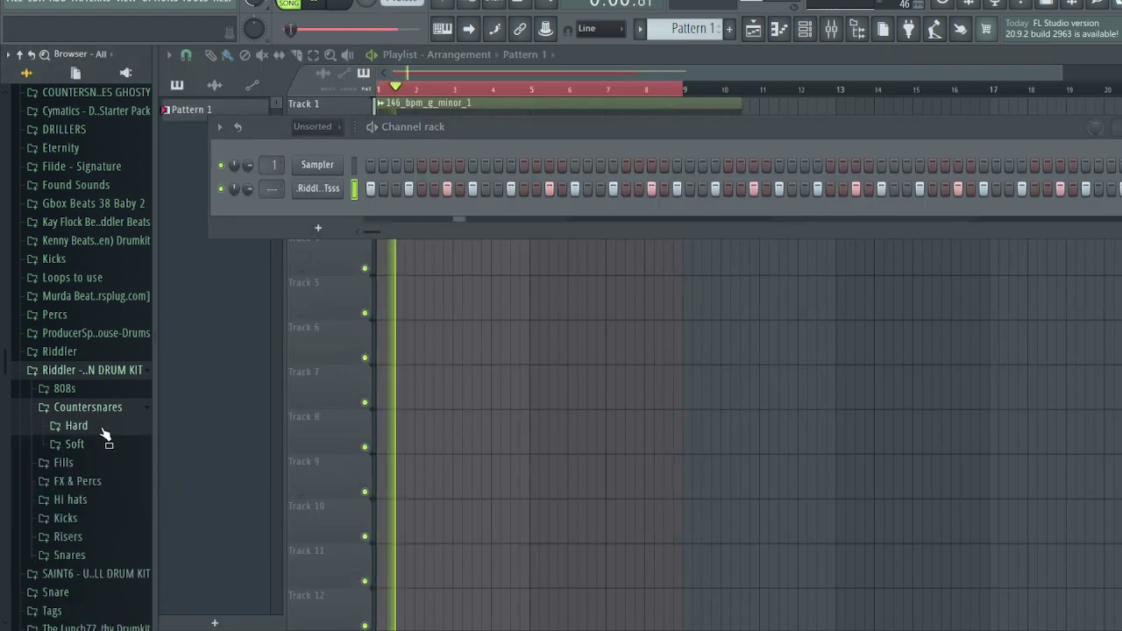
{"action": "left_click", "coordinate": [98, 408]}
{"action": "key", "text": "space"}
{"action": "left_click", "coordinate": [96, 536]}
{"action": "left_click", "coordinate": [103, 502]}
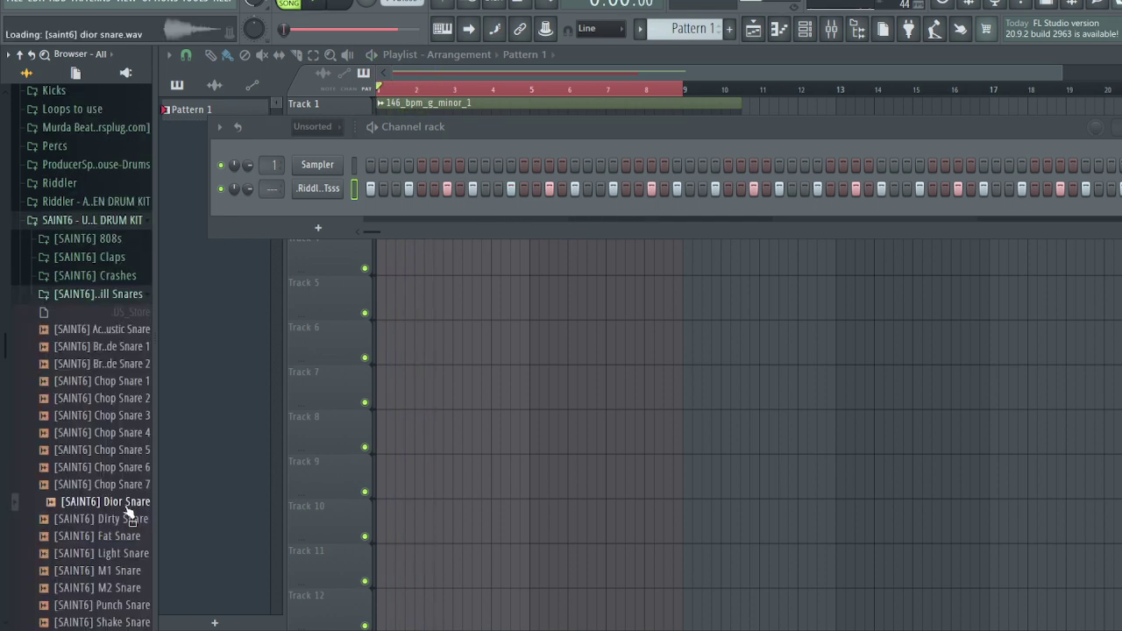
{"action": "left_click", "coordinate": [100, 518]}
{"action": "left_click", "coordinate": [97, 536]}
{"action": "left_click_drag", "start_coordinate": [103, 501], "coordinate": [327, 215]}
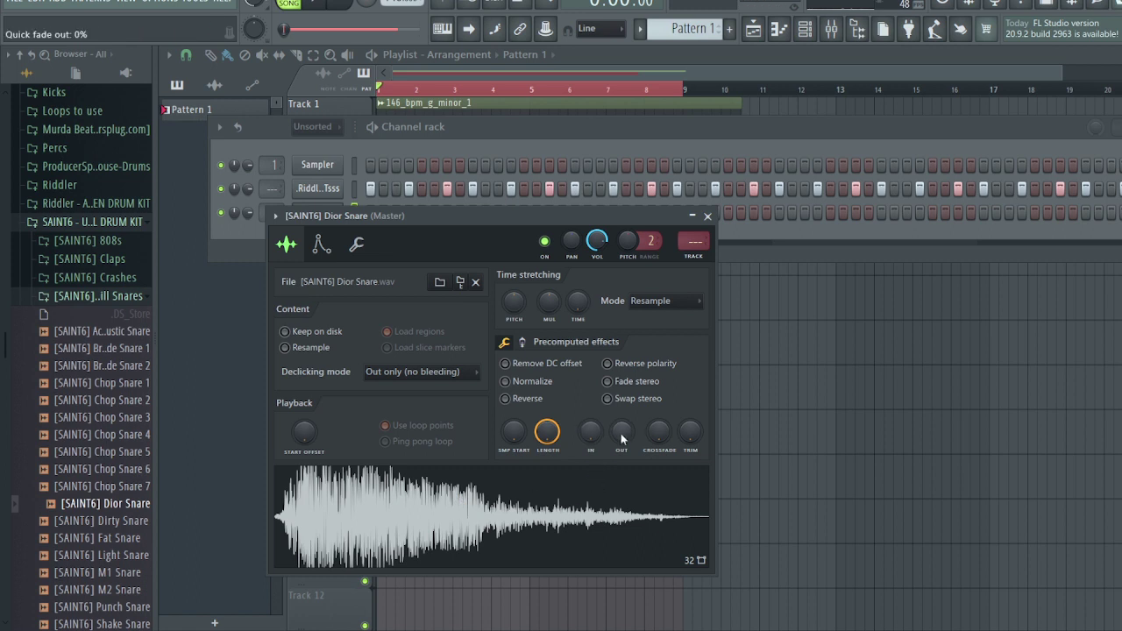
Step: Shorten the Dior Snare sample length to 77%, close its settings and start playback
{"action": "left_click_drag", "start_coordinate": [547, 431], "coordinate": [547, 465]}
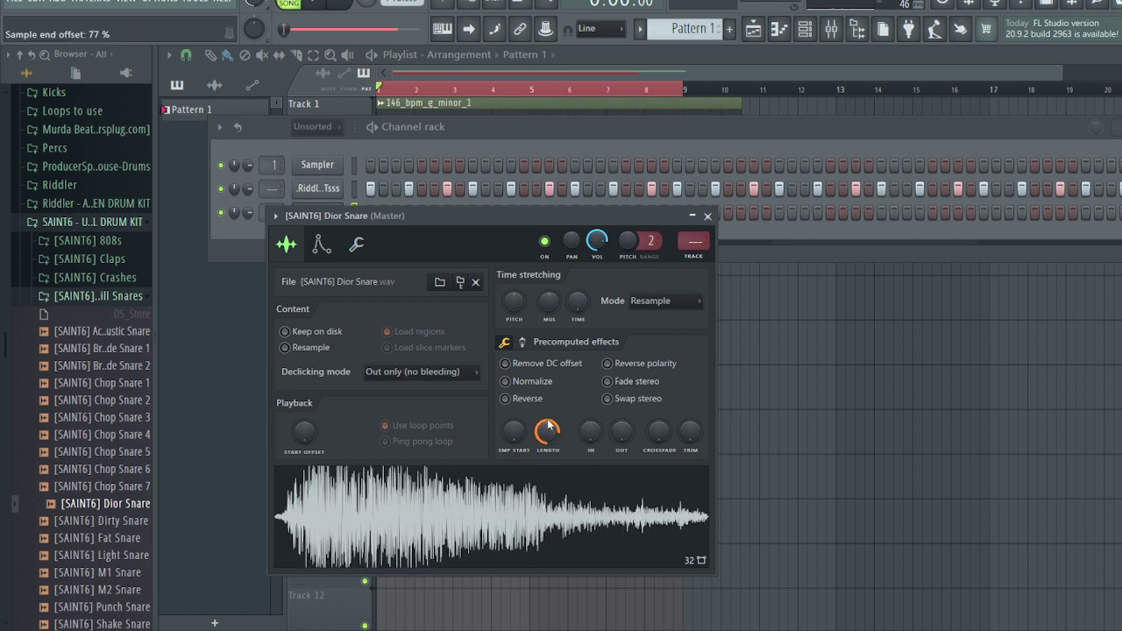
{"action": "left_click", "coordinate": [707, 216]}
{"action": "key", "text": "space"}
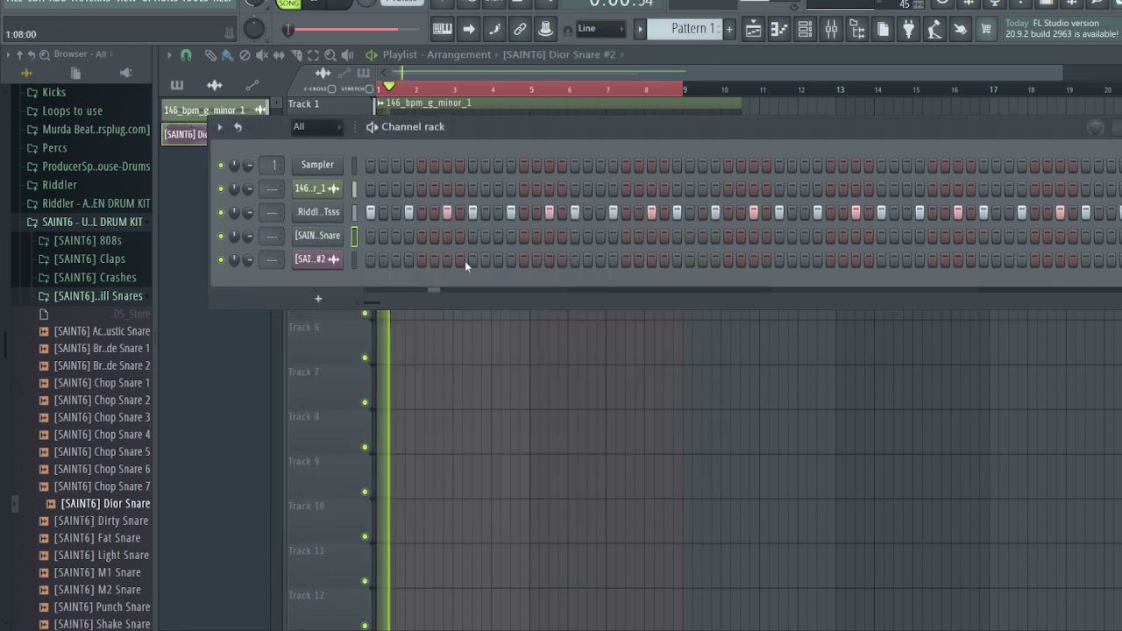
Step: Add hits on steps 9, 27, 41 and 47 of the [SAINT6] Dior Snare #2 channel and restart playback
{"action": "left_click", "coordinate": [473, 258]}
{"action": "left_click", "coordinate": [702, 258]}
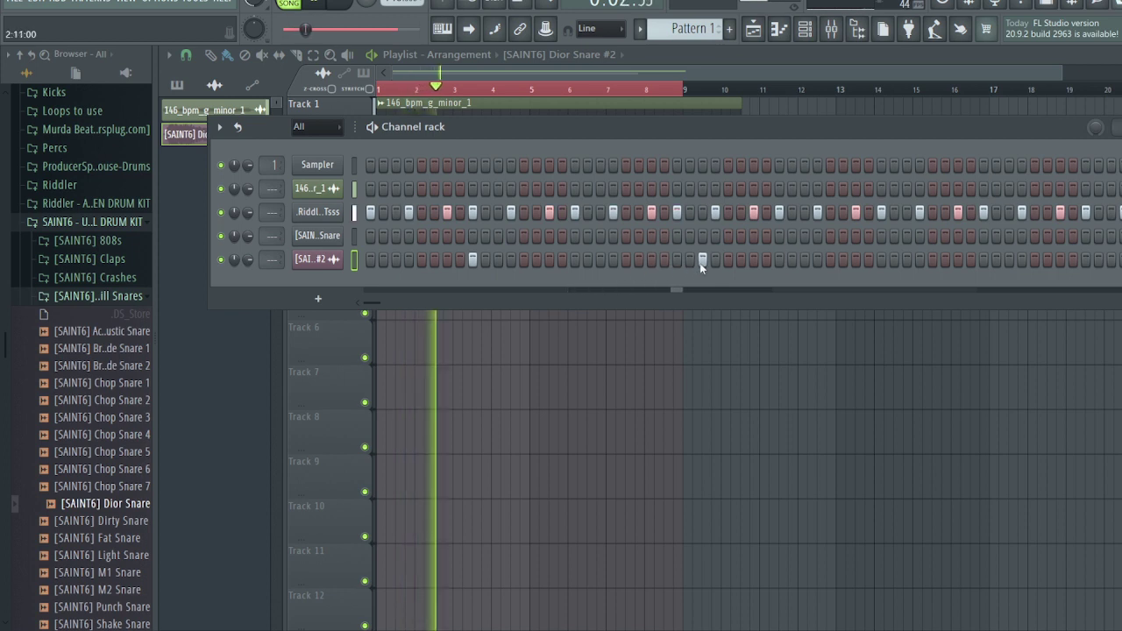
{"action": "left_click", "coordinate": [881, 259]}
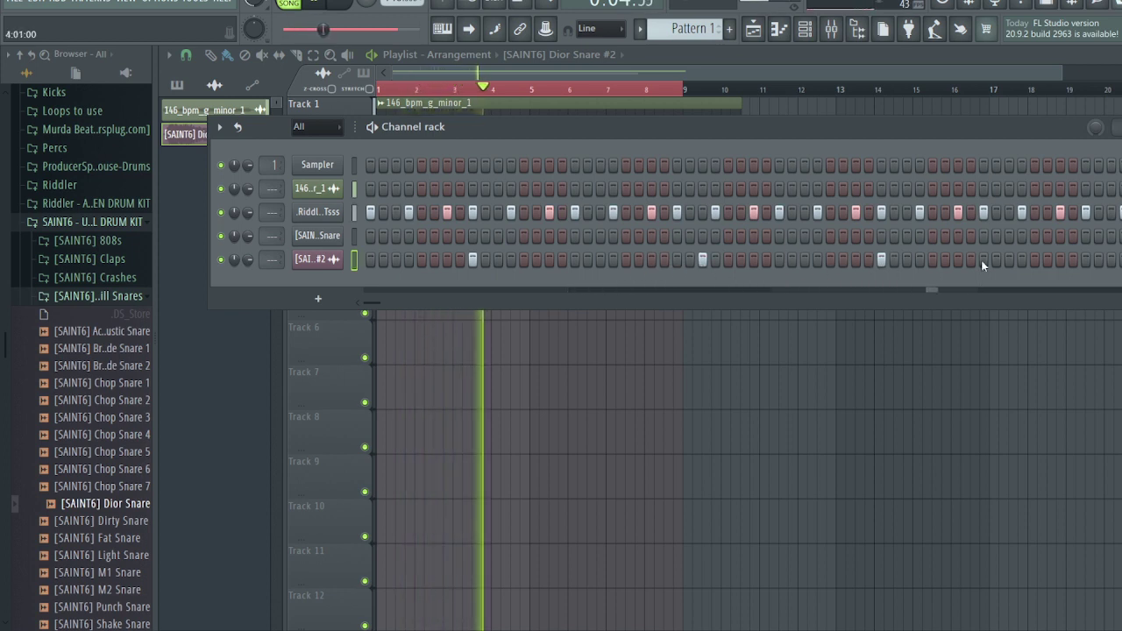
{"action": "left_click", "coordinate": [958, 260]}
{"action": "key", "text": "space"}
{"action": "key", "text": "space"}
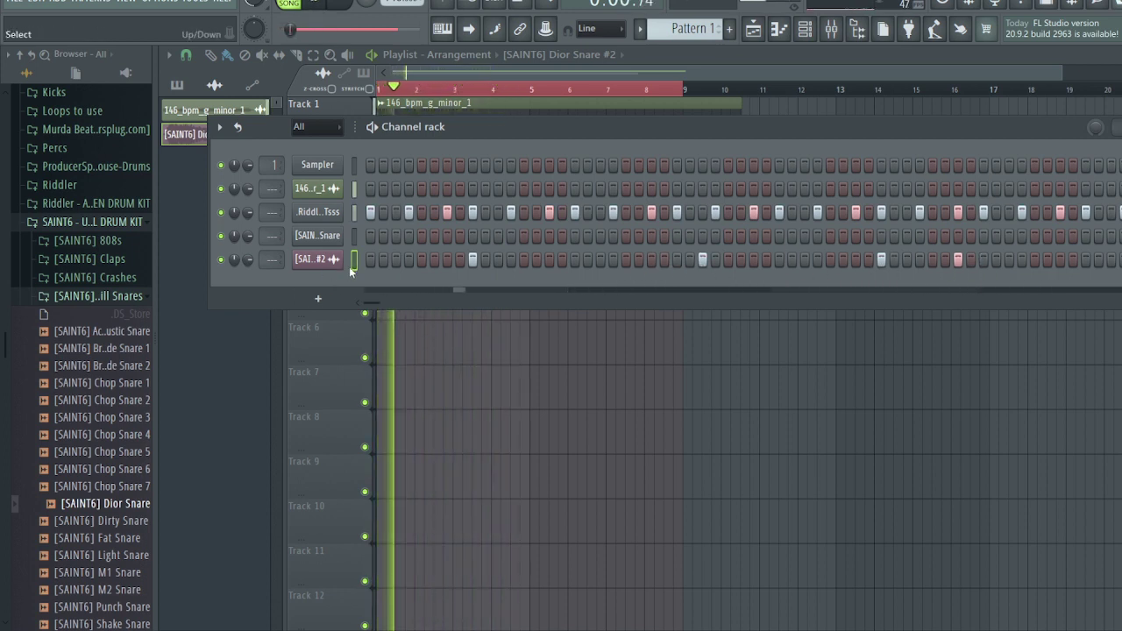
Step: Copy the hits to the [SAINT6] Dior Snare sampler channel and delete the Dior Snare #2 audio clip channel
{"action": "right_click", "coordinate": [334, 263]}
{"action": "key", "text": "Escape"}
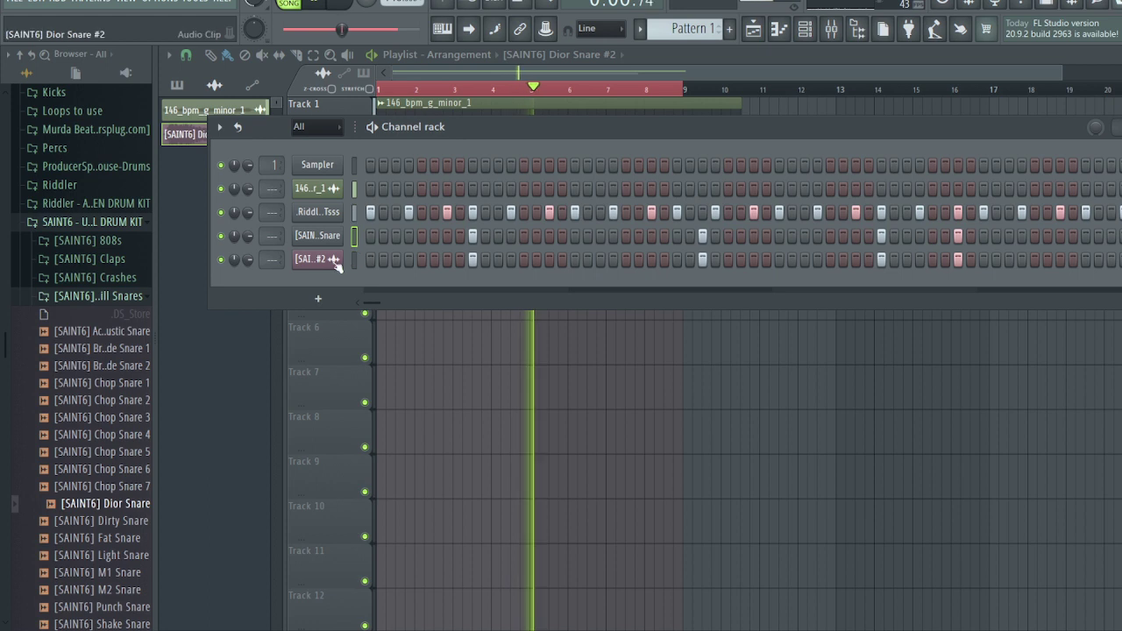
{"action": "right_click", "coordinate": [338, 258]}
{"action": "left_click", "coordinate": [375, 417]}
{"action": "left_click", "coordinate": [690, 366]}
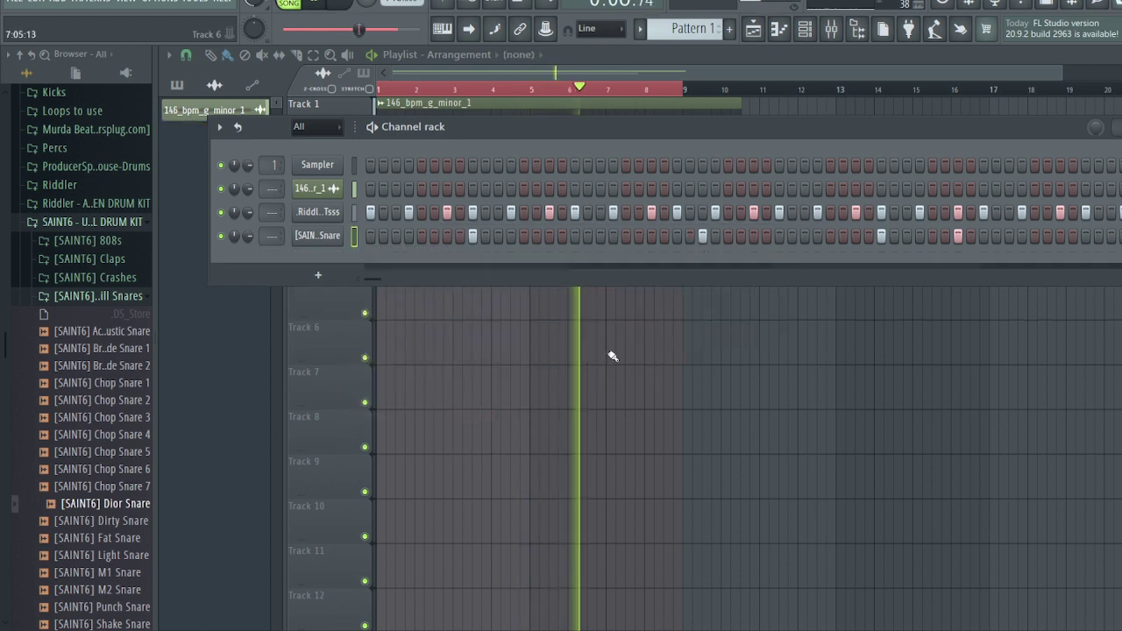
Step: In the Dior Snare piano roll, duplicate the four hits into bars 5 to 8 and add a C5 hit at bar 4, step 13
{"action": "right_click", "coordinate": [338, 235]}
{"action": "left_click", "coordinate": [377, 230]}
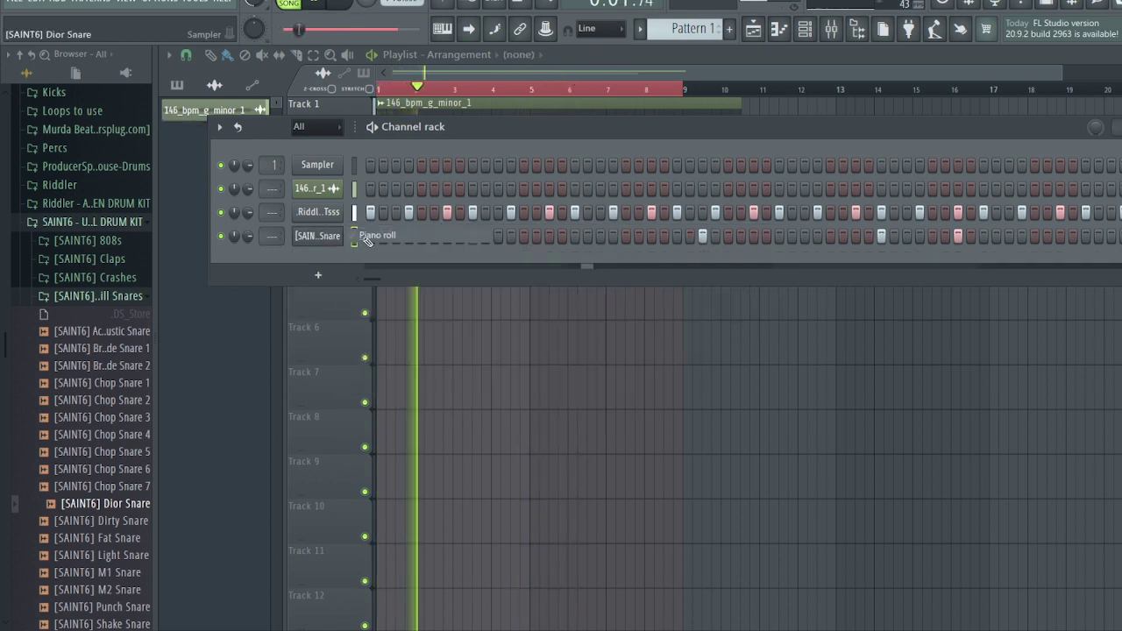
{"action": "scroll", "coordinate": [495, 349], "scroll_direction": "down", "scroll_amount": 2}
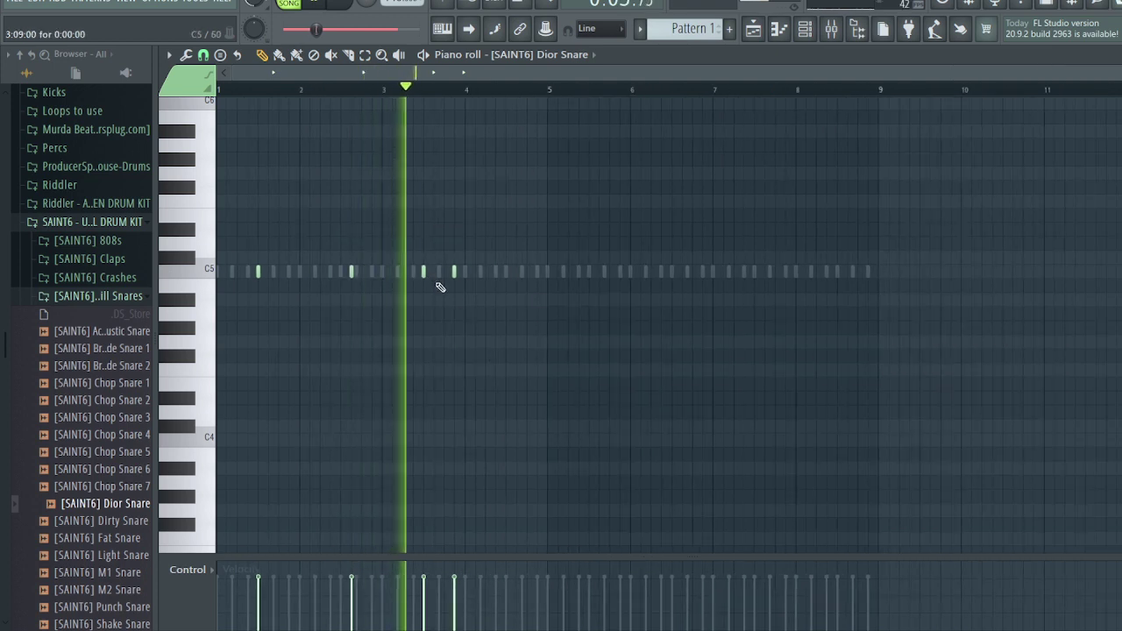
{"action": "key", "text": "ctrl+a"}
{"action": "left_click_drag", "start_coordinate": [257, 277], "coordinate": [591, 278]}
{"action": "left_click", "coordinate": [527, 277]}
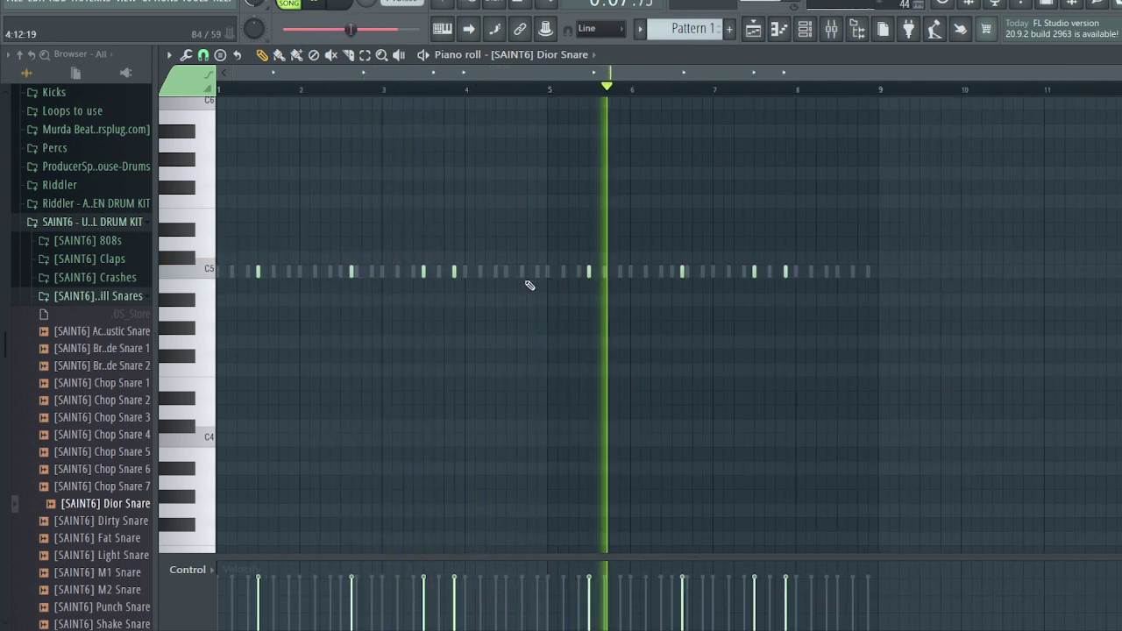
{"action": "left_click", "coordinate": [451, 89]}
{"action": "left_click_drag", "start_coordinate": [506, 271], "coordinate": [527, 272]}
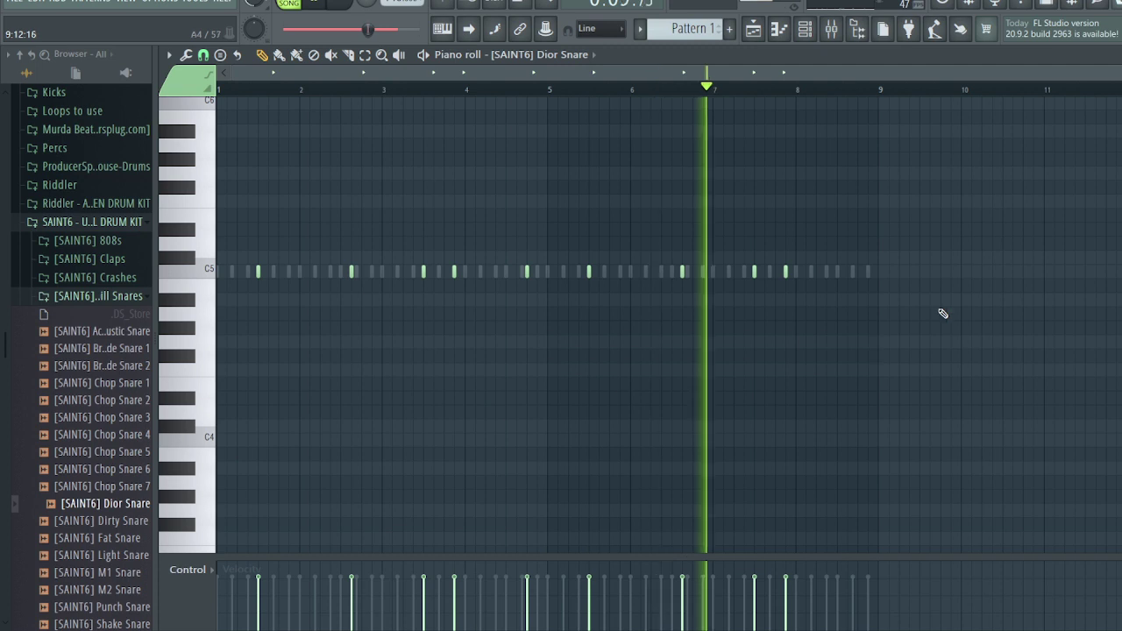
Step: Replace the snare hits in bars 5 to 8 with a duplicate of all five hits from bars 1 to 4
{"action": "right_click", "coordinate": [588, 272]}
{"action": "right_click", "coordinate": [682, 271]}
{"action": "right_click", "coordinate": [755, 272]}
{"action": "right_click", "coordinate": [785, 273]}
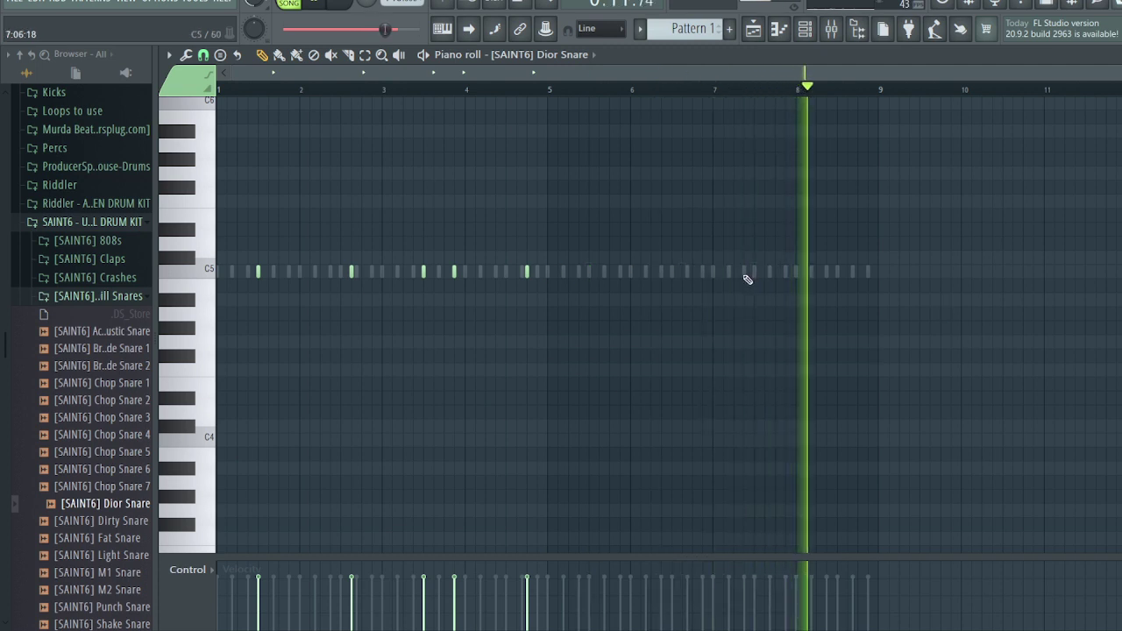
{"action": "key", "text": "ctrl+a"}
{"action": "key", "text": "ctrl+b"}
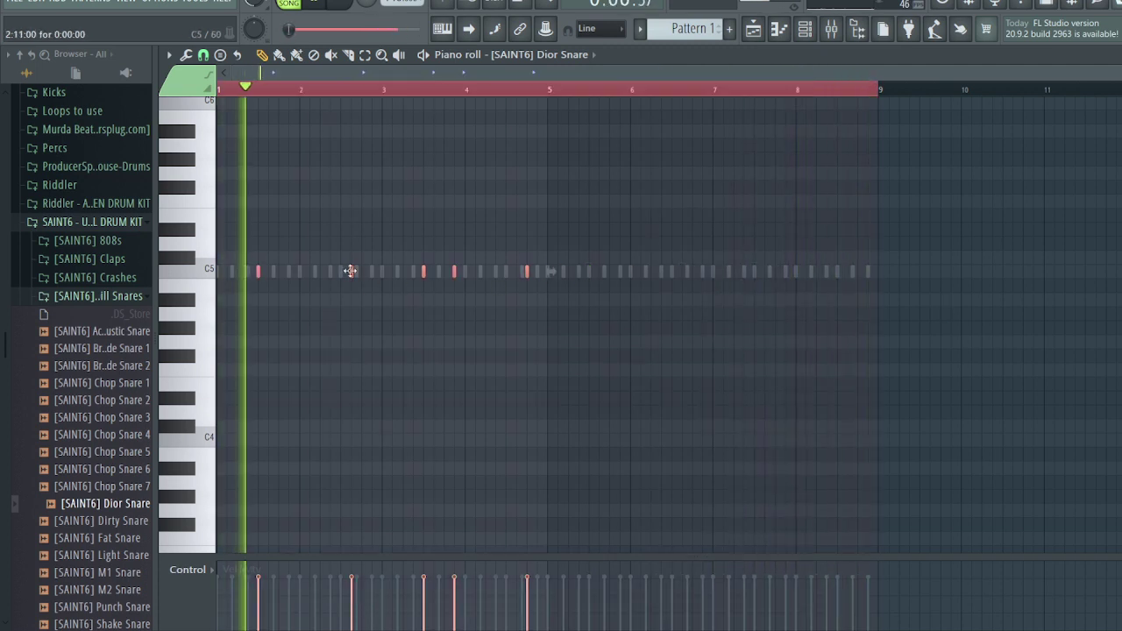
{"action": "left_click_drag", "start_coordinate": [698, 273], "coordinate": [678, 272]}
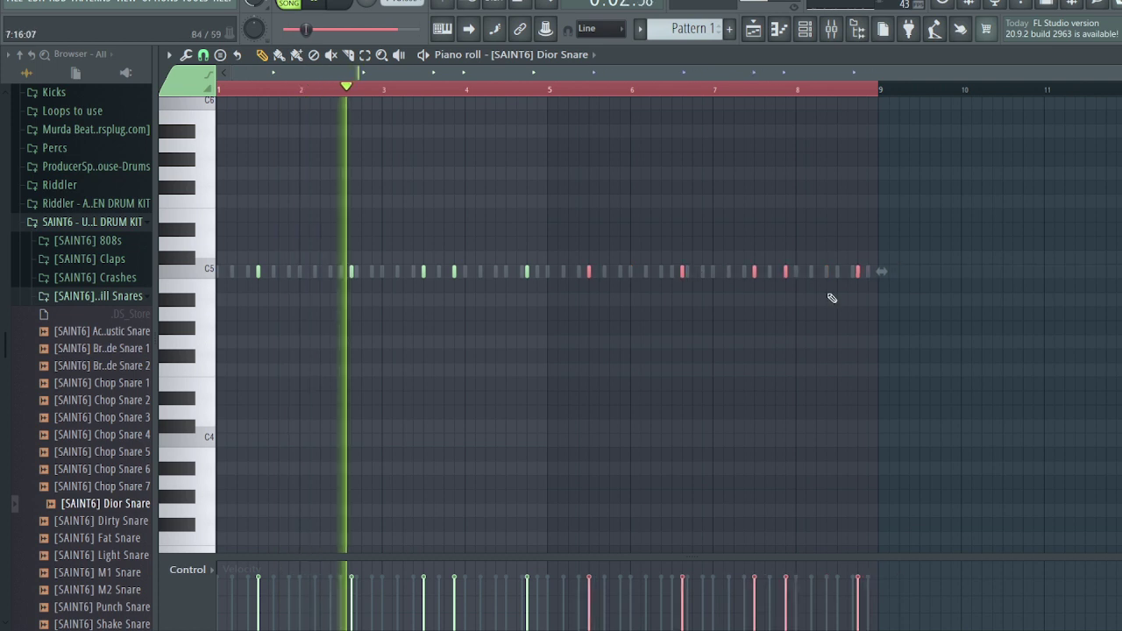
Step: Remove the last duplicated snare hit in bar 8 and close the piano roll
{"action": "scroll", "coordinate": [877, 294], "scroll_direction": "down", "scroll_amount": 1}
{"action": "key", "text": "ctrl+d"}
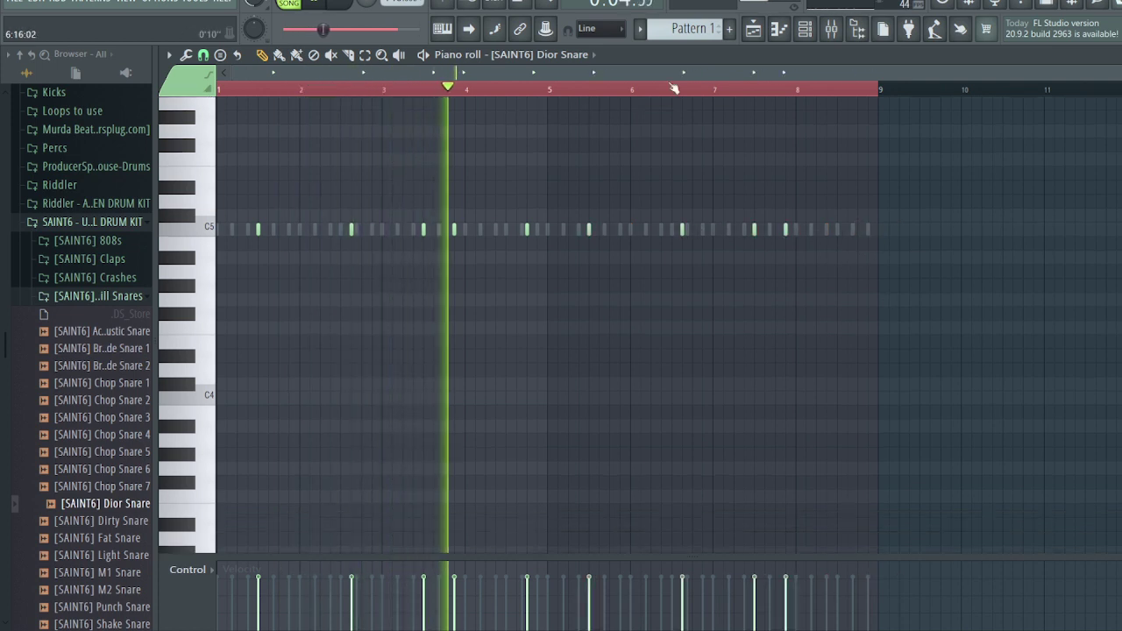
{"action": "key", "text": "Escape"}
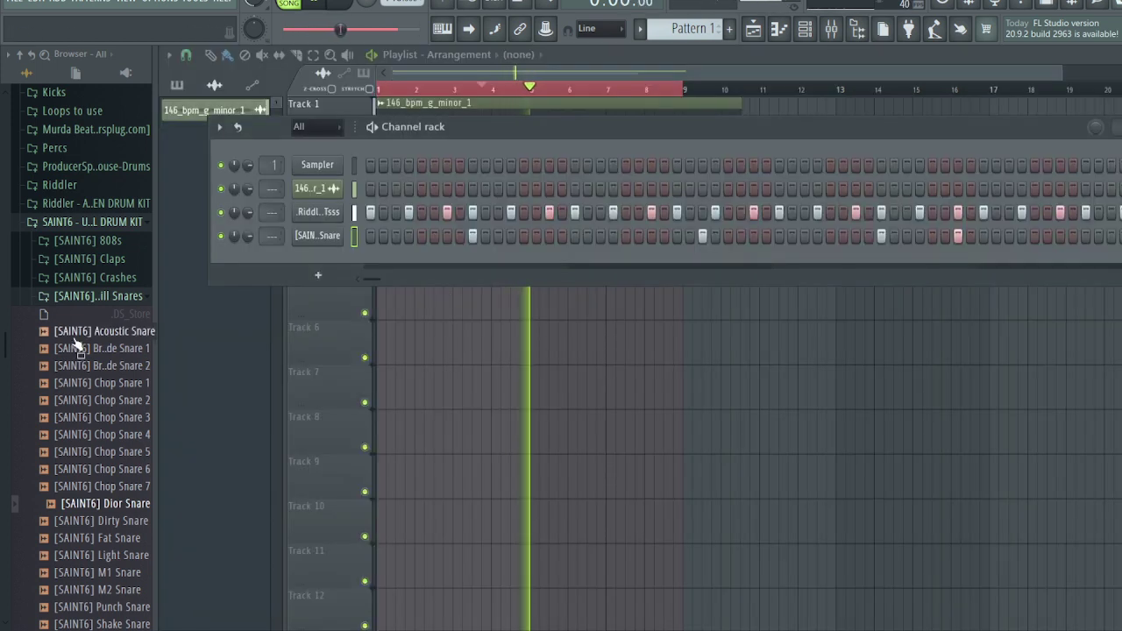
Step: Audition the [SAINT6] drill snares and add Shake Snare as a channel with hits at steps 31 and 32
{"action": "scroll", "coordinate": [123, 394], "scroll_direction": "down", "scroll_amount": 4}
{"action": "left_click", "coordinate": [122, 331]}
{"action": "left_click", "coordinate": [123, 366]}
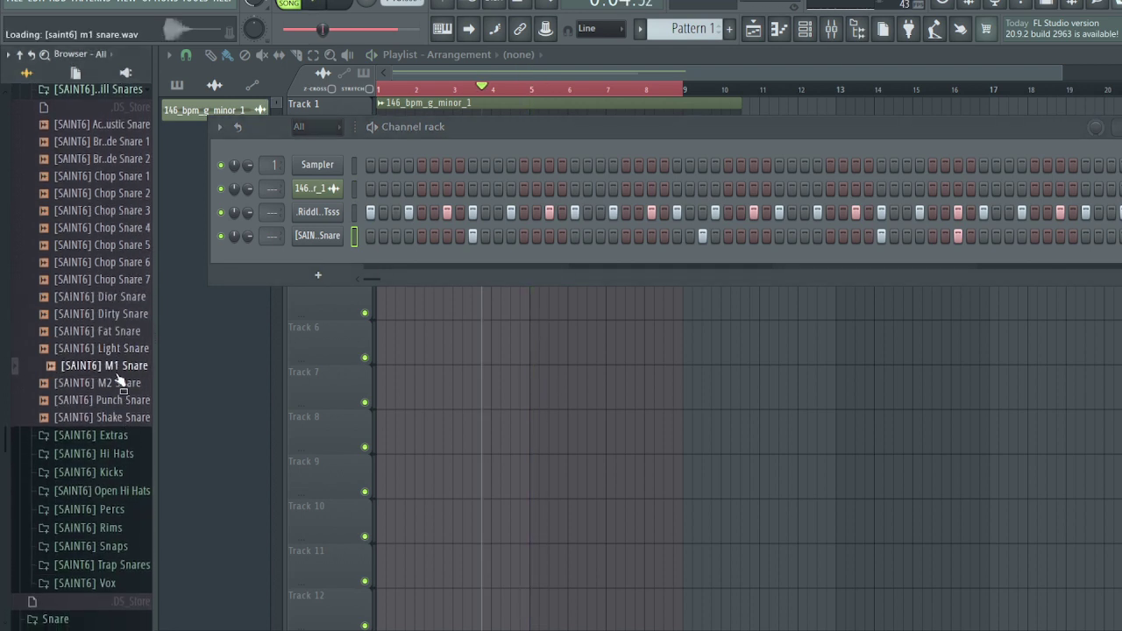
{"action": "left_click", "coordinate": [122, 400]}
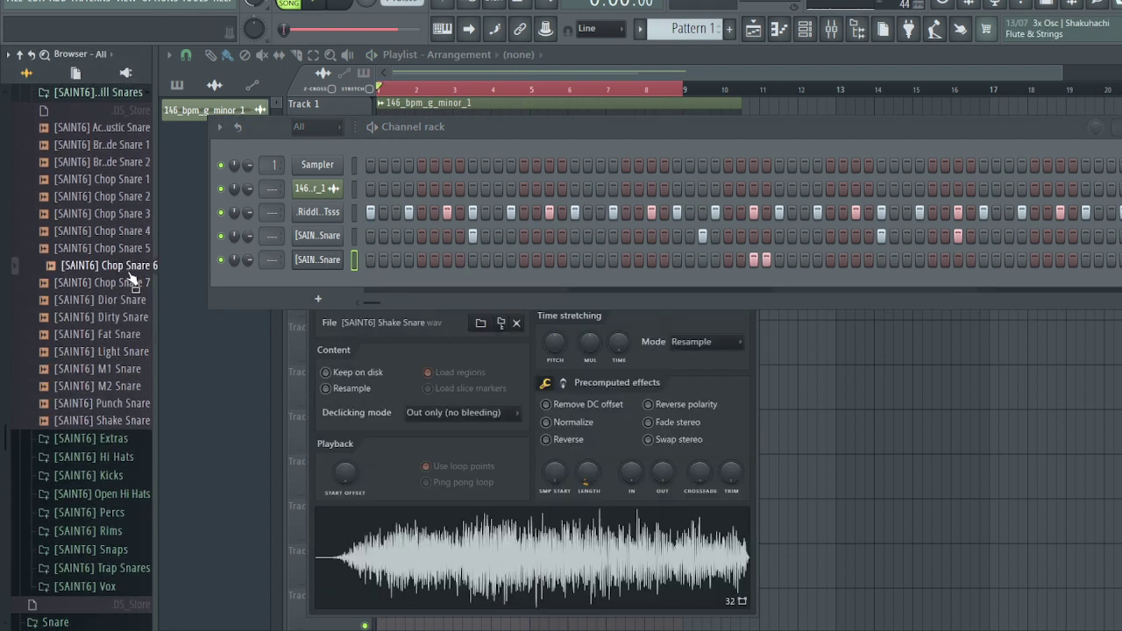
Step: Add [SAINT6] Chop Snare 7 as a channel with hits at steps 9, 27, 41 and 47, matching the Dior Snare
{"action": "left_click", "coordinate": [136, 283]}
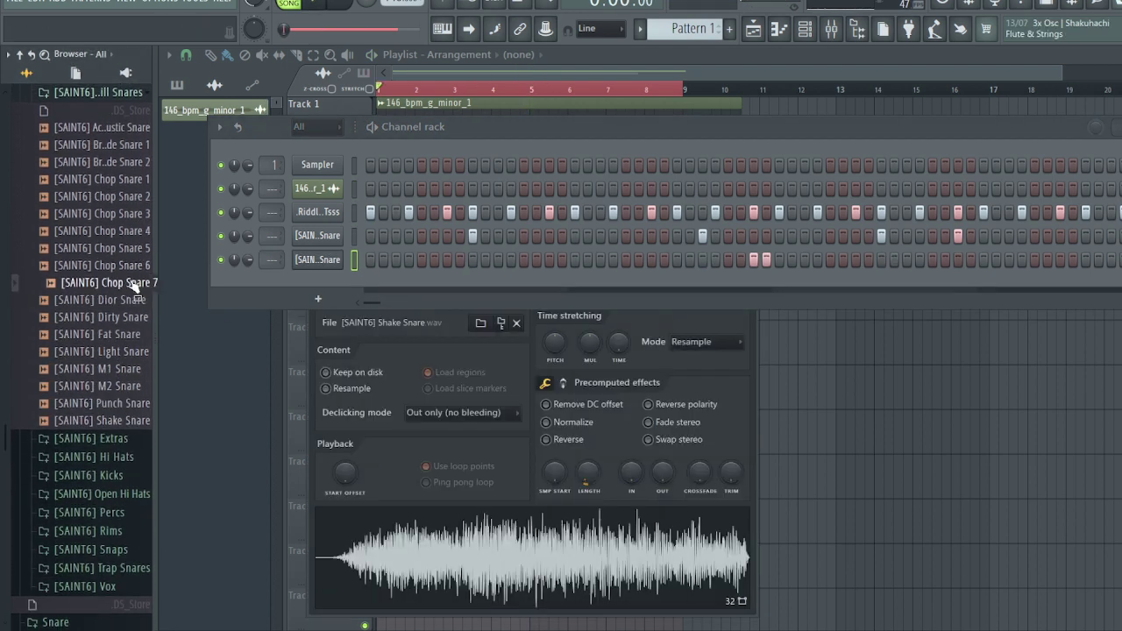
{"action": "left_click_drag", "start_coordinate": [301, 281], "coordinate": [330, 286]}
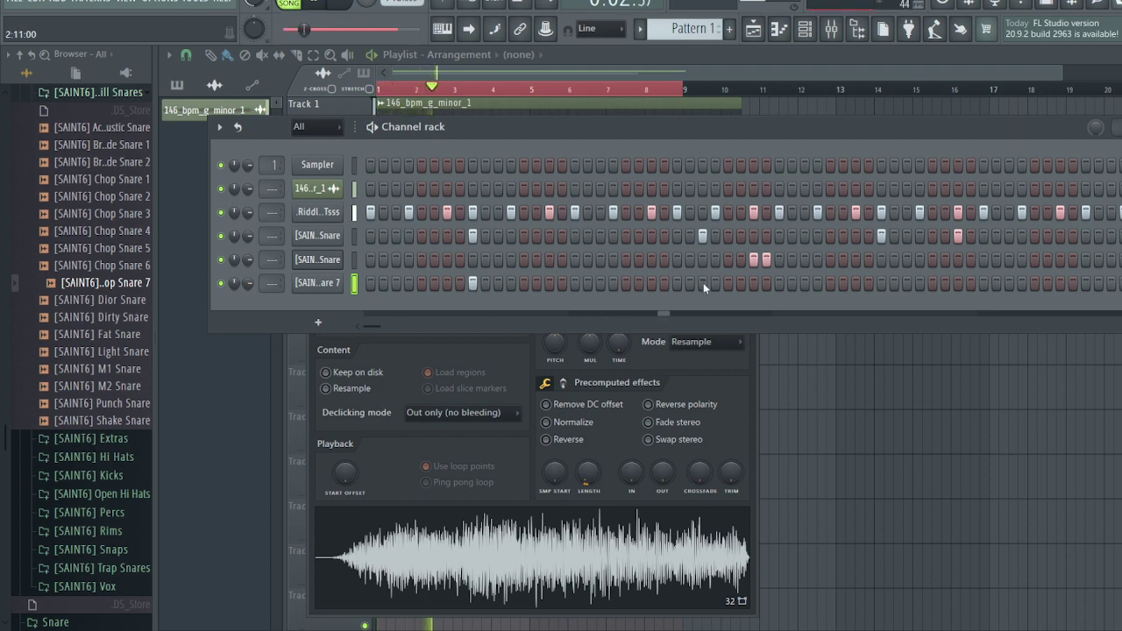
{"action": "left_click", "coordinate": [319, 286]}
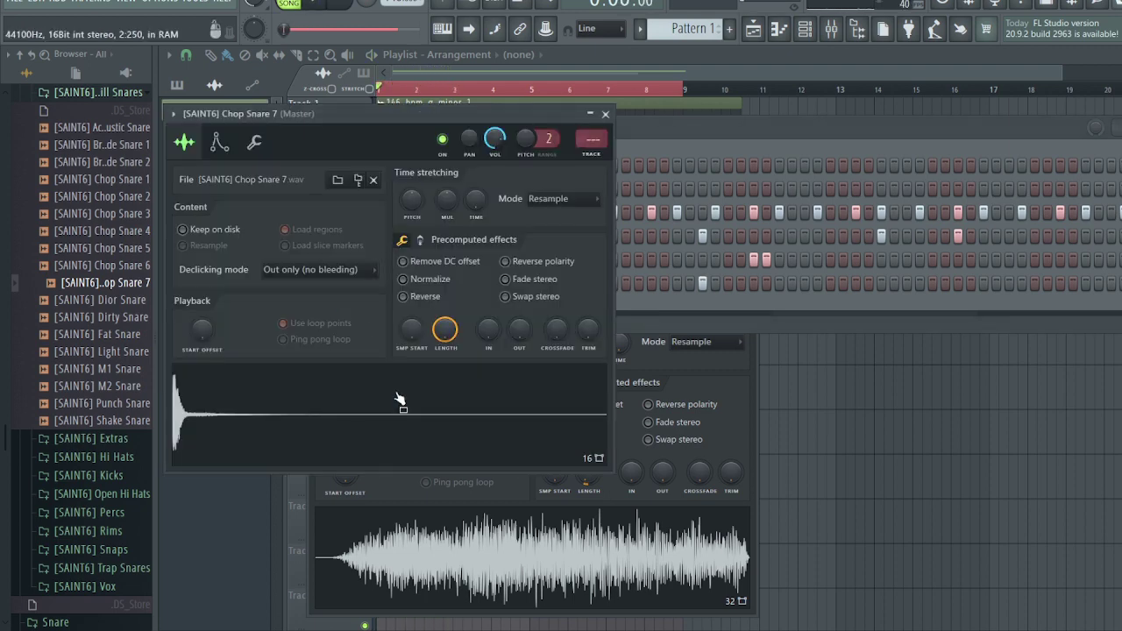
{"action": "left_click", "coordinate": [605, 115]}
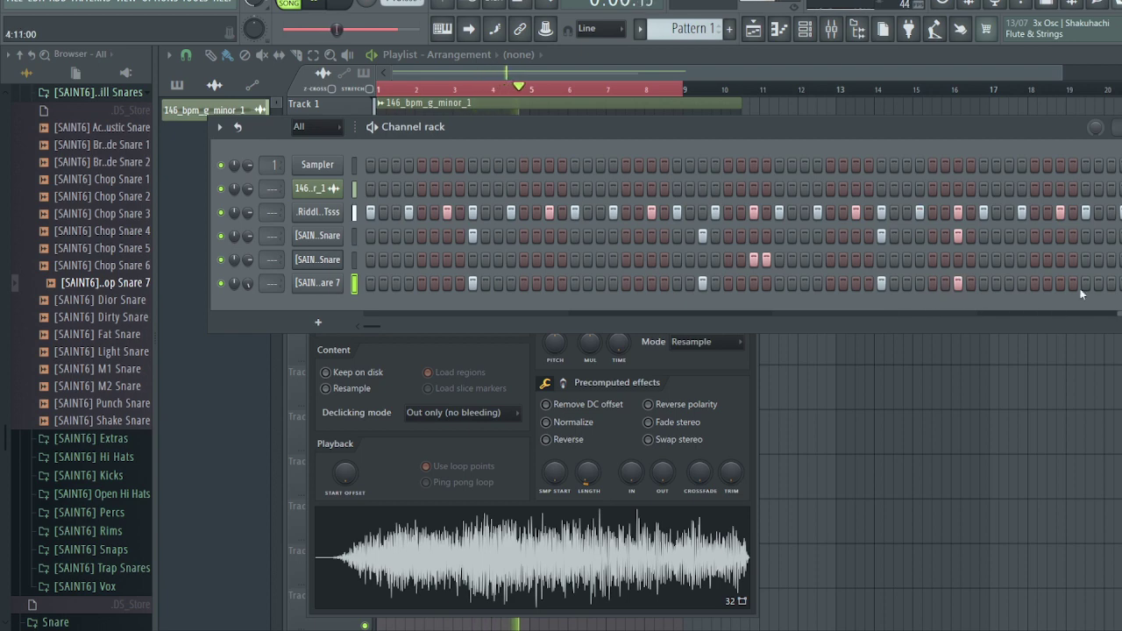
Step: Shorten the Chop Snare 7 sample and add a fade-out, checking it with playback before closing the sampler settings
{"action": "left_click", "coordinate": [334, 285]}
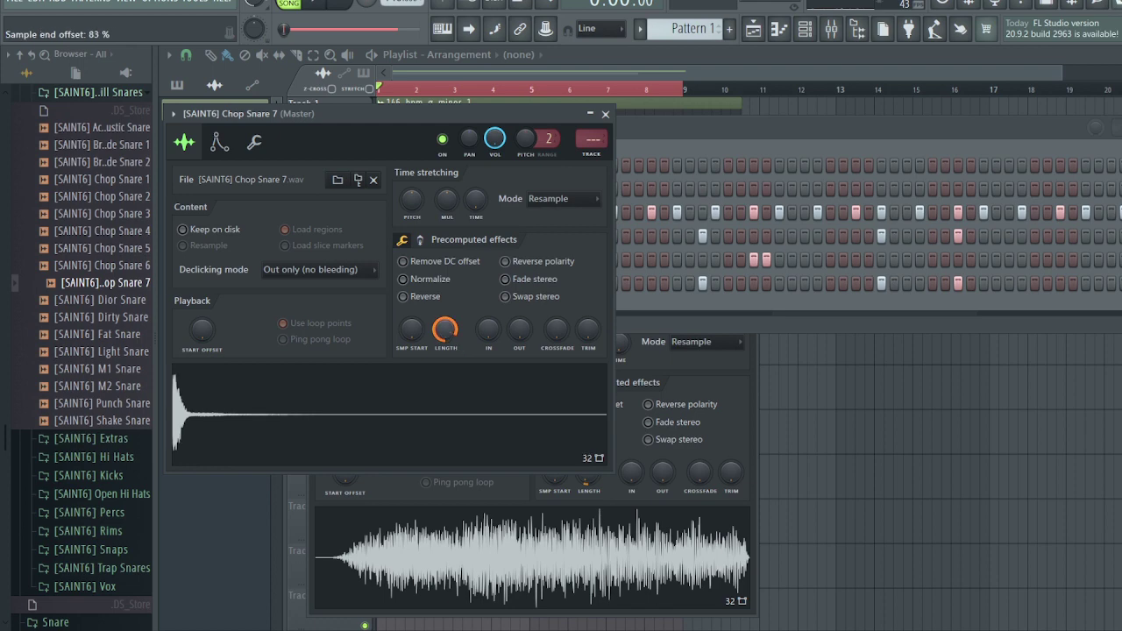
{"action": "left_click_drag", "start_coordinate": [444, 329], "coordinate": [452, 401]}
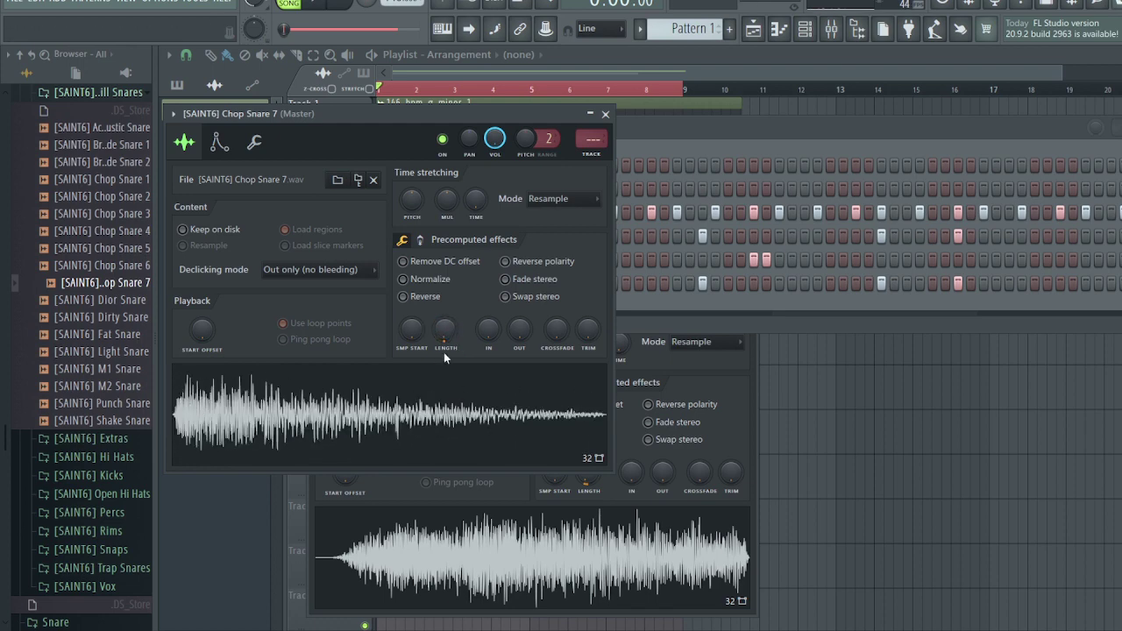
{"action": "left_click_drag", "start_coordinate": [444, 330], "coordinate": [445, 325]}
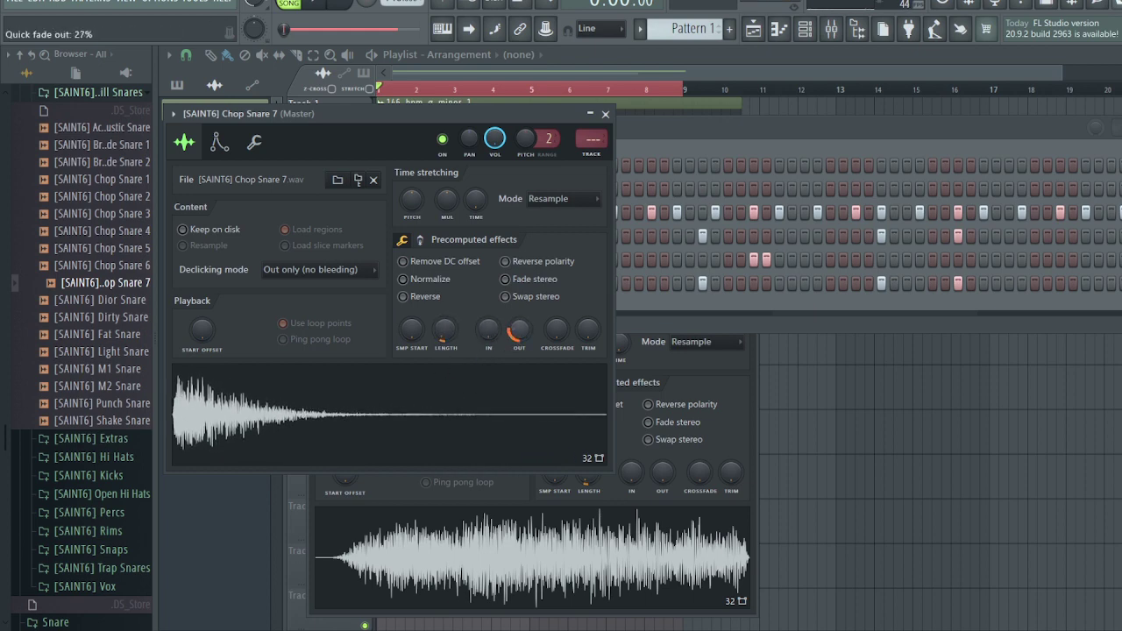
{"action": "left_click_drag", "start_coordinate": [446, 330], "coordinate": [445, 324]}
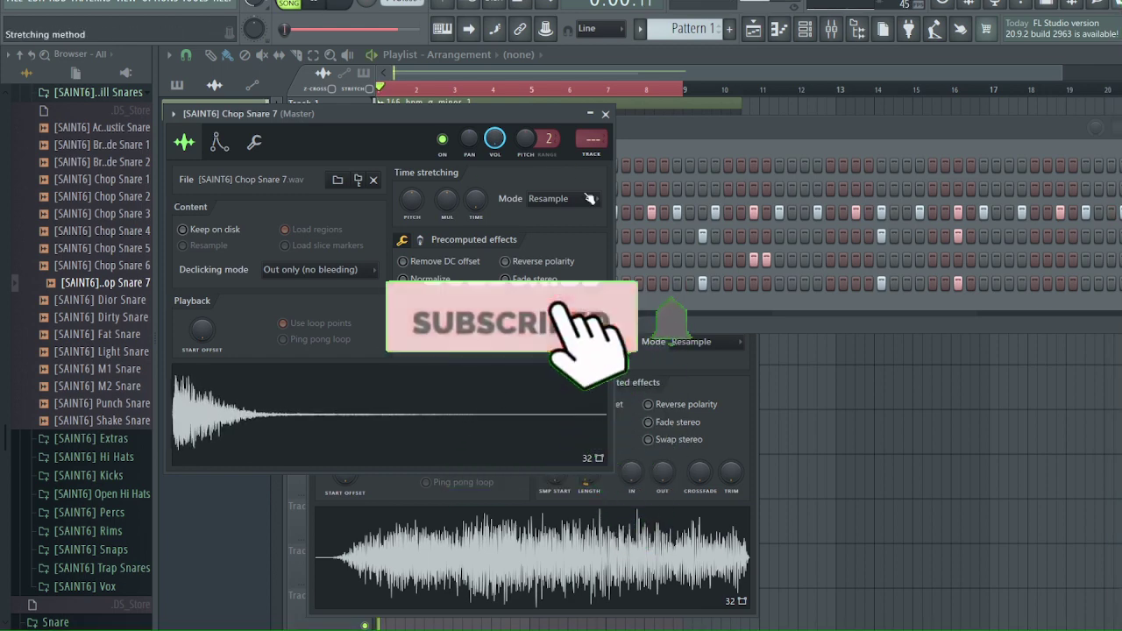
{"action": "key", "text": "space"}
{"action": "left_click", "coordinate": [604, 114]}
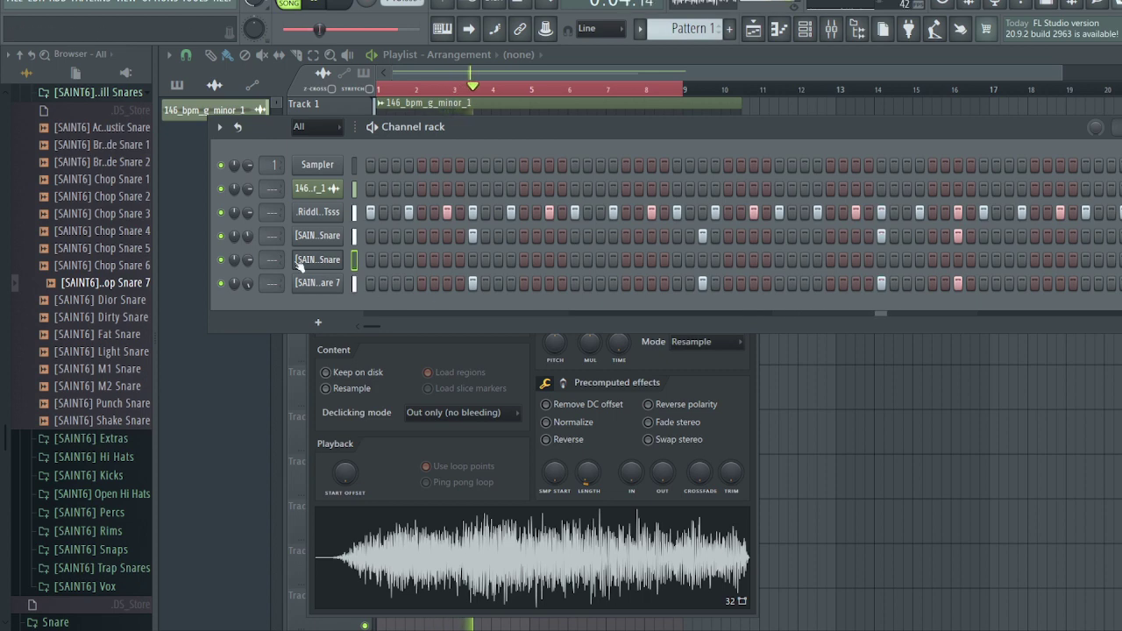
Step: Raise the channel volume of the Dior Snare to 66%
{"action": "right_click", "coordinate": [247, 235]}
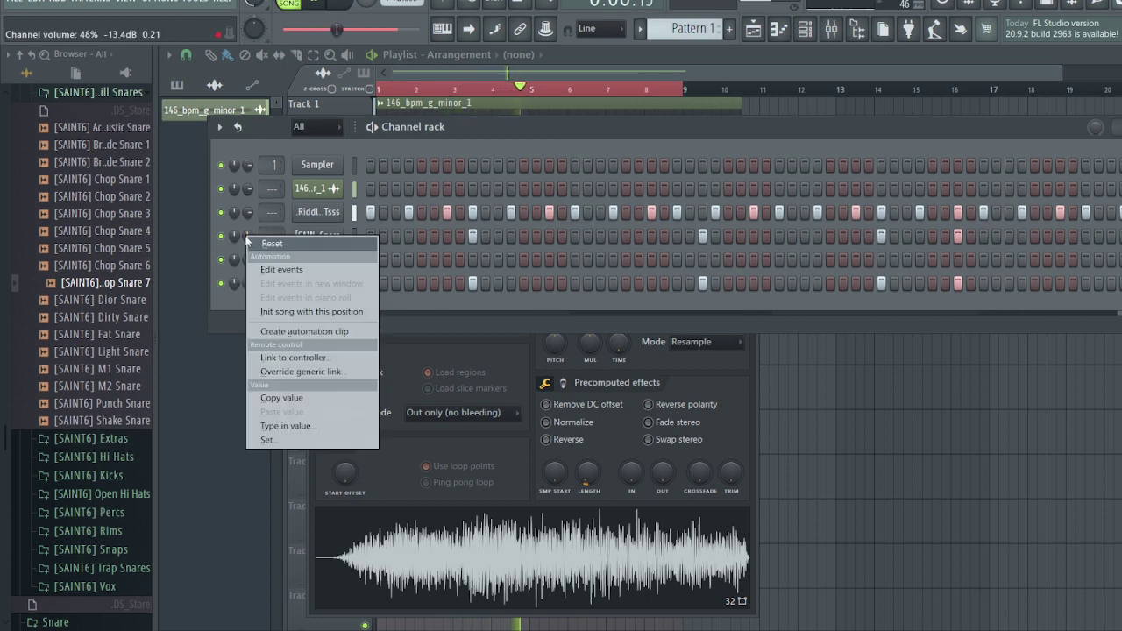
{"action": "left_click", "coordinate": [245, 242]}
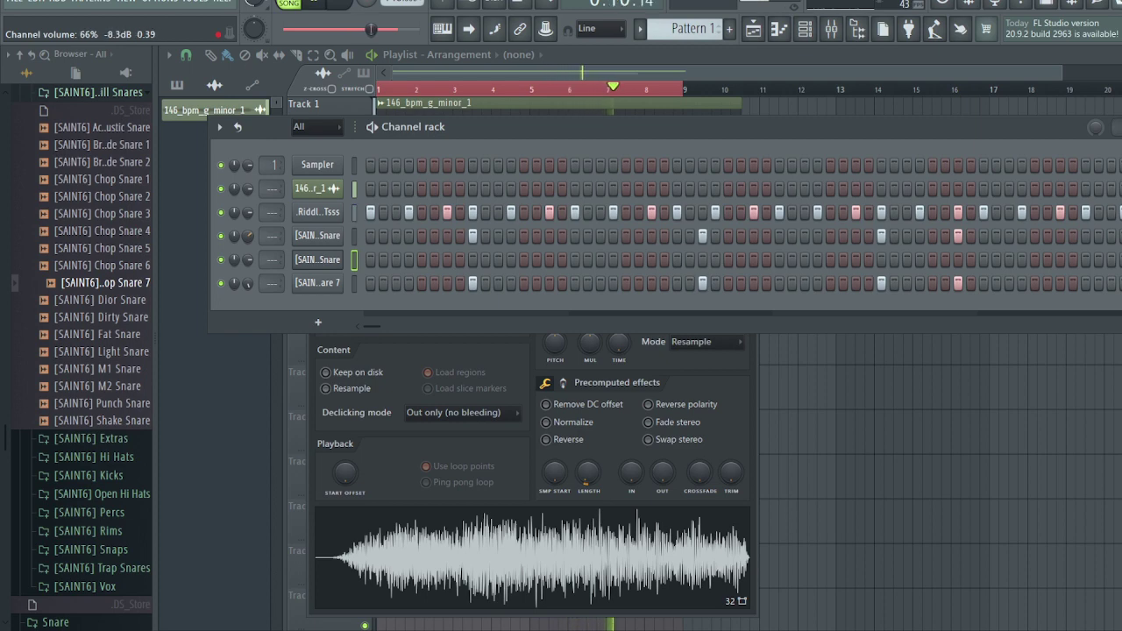
Step: Replace the Chop Snare 7 hits with a copy of the Dior Snare pattern and check them in the piano roll
{"action": "key", "text": "F7"}
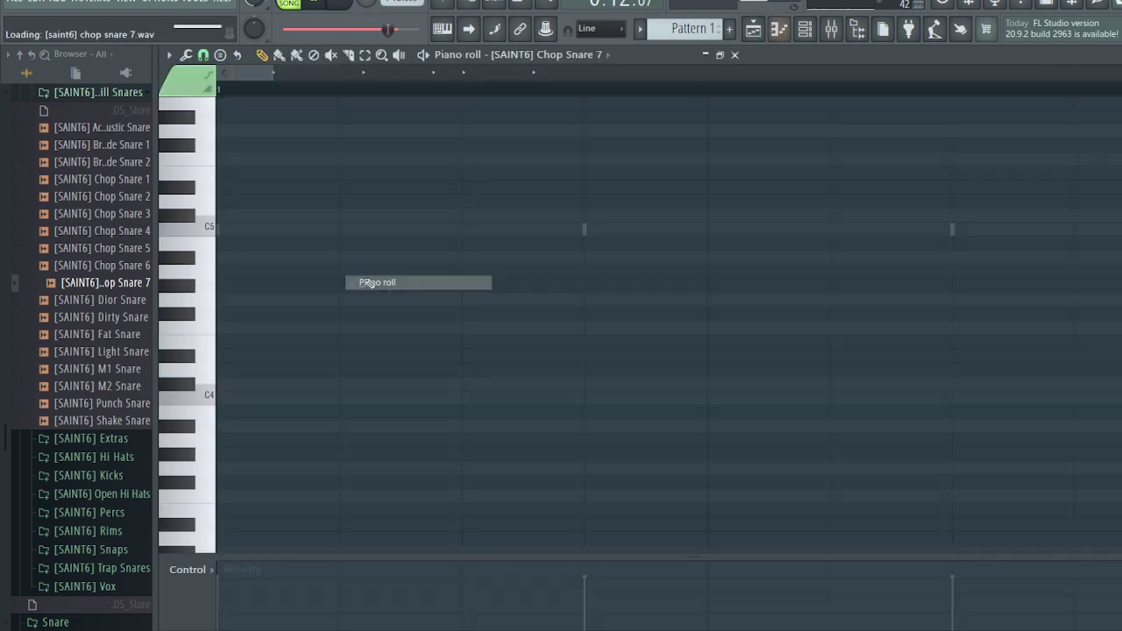
{"action": "key", "text": "F7"}
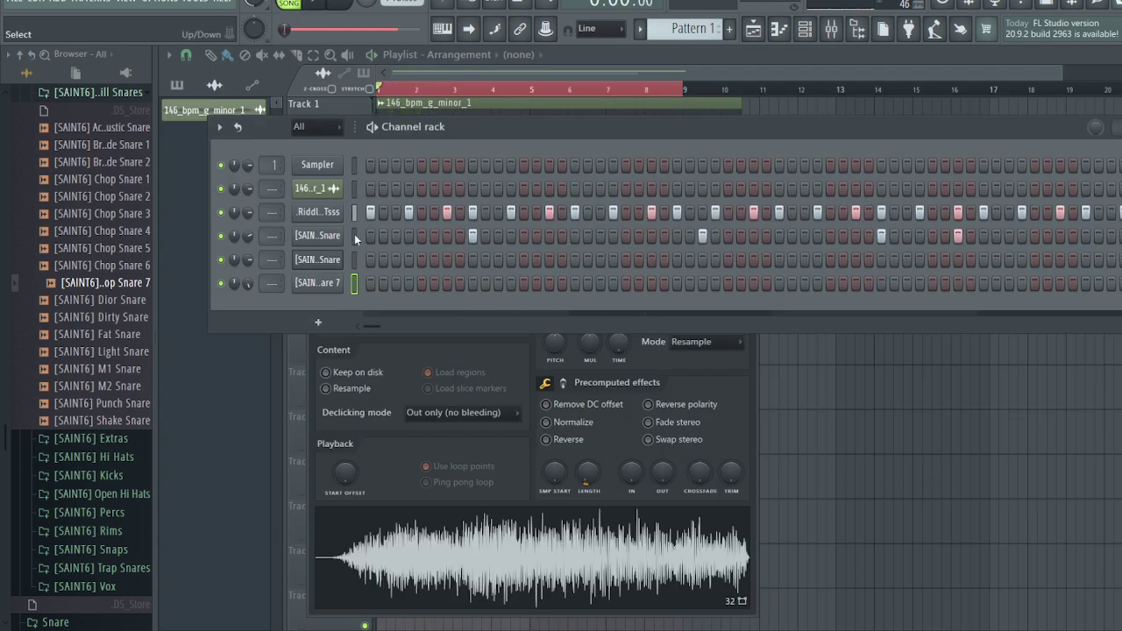
{"action": "left_click", "coordinate": [355, 283]}
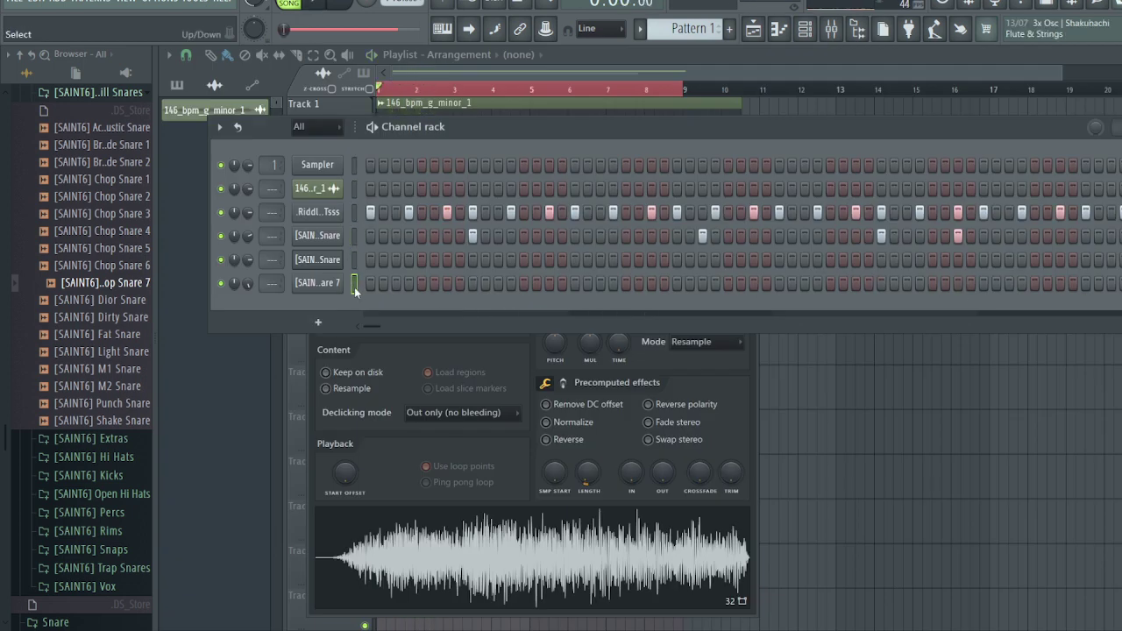
{"action": "key", "text": "space"}
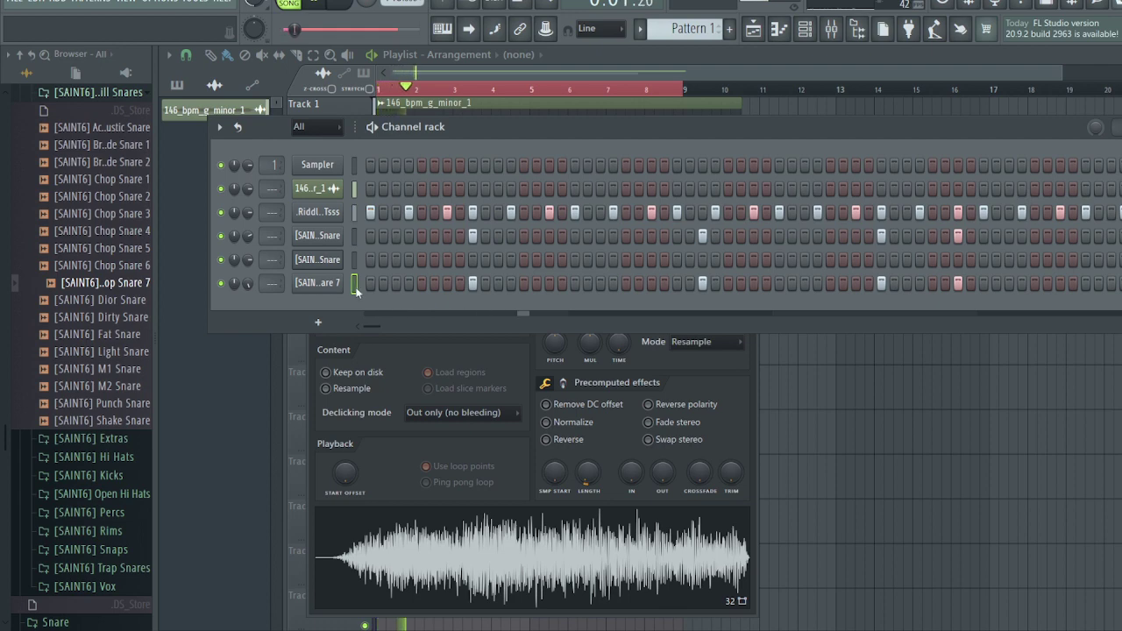
{"action": "right_click", "coordinate": [333, 283]}
{"action": "left_click", "coordinate": [364, 280]}
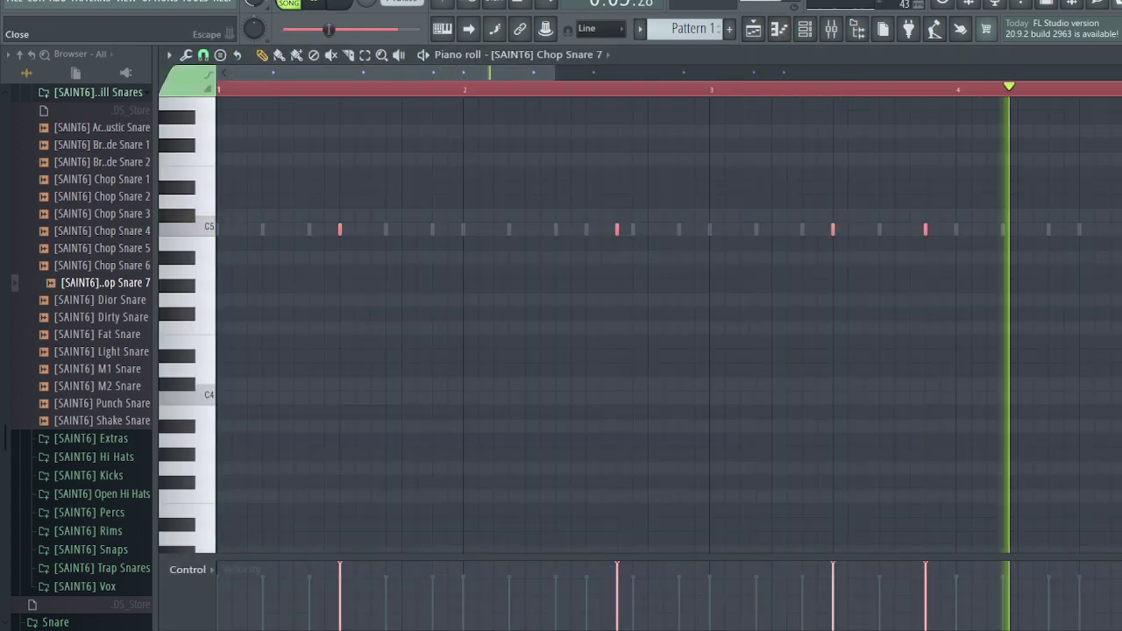
{"action": "key", "text": "F7"}
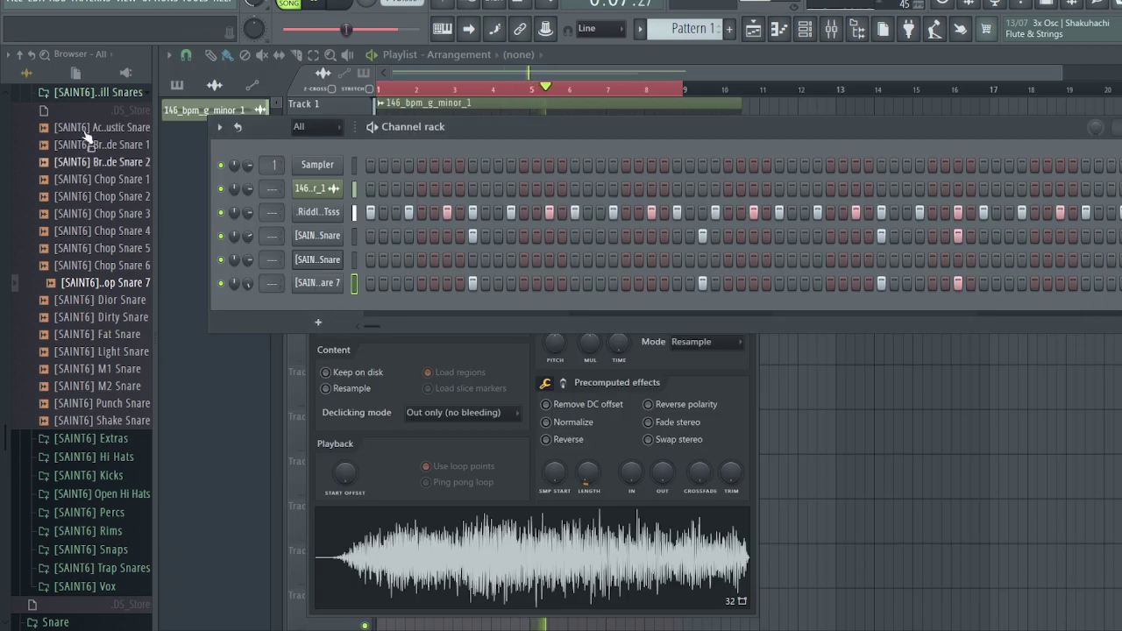
Step: Collapse the drill snares folder and open the 808s folder of the Riddler - ALIEN DRUM KIT
{"action": "left_click", "coordinate": [86, 92]}
{"action": "scroll", "coordinate": [86, 166], "scroll_direction": "up", "scroll_amount": 3}
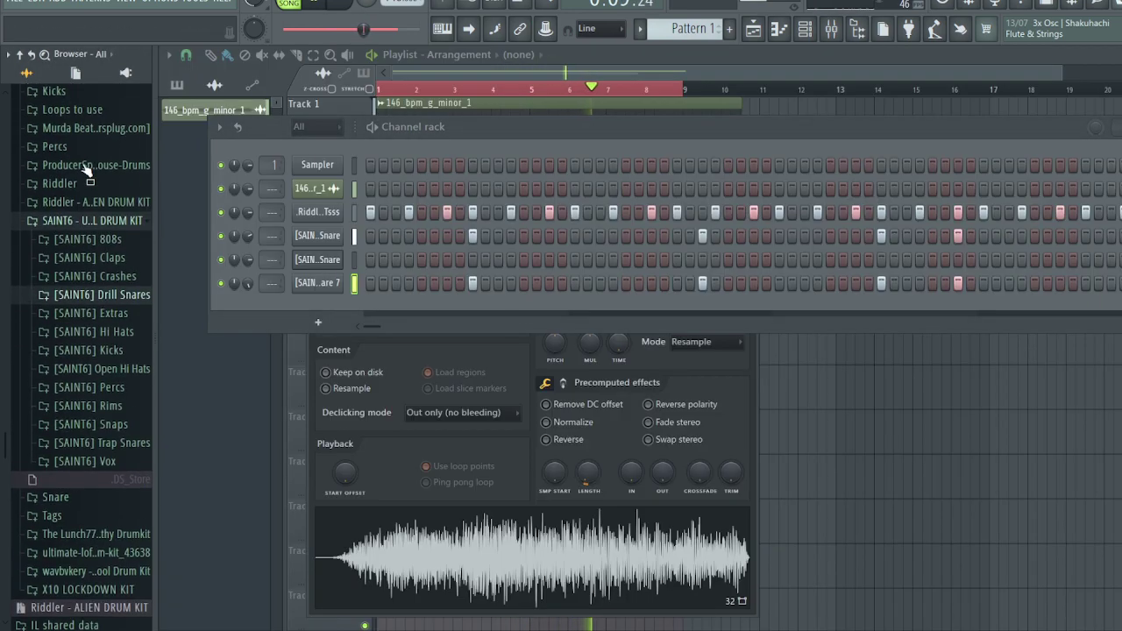
{"action": "left_click", "coordinate": [59, 118]}
{"action": "left_click", "coordinate": [101, 216]}
{"action": "left_click", "coordinate": [105, 235]}
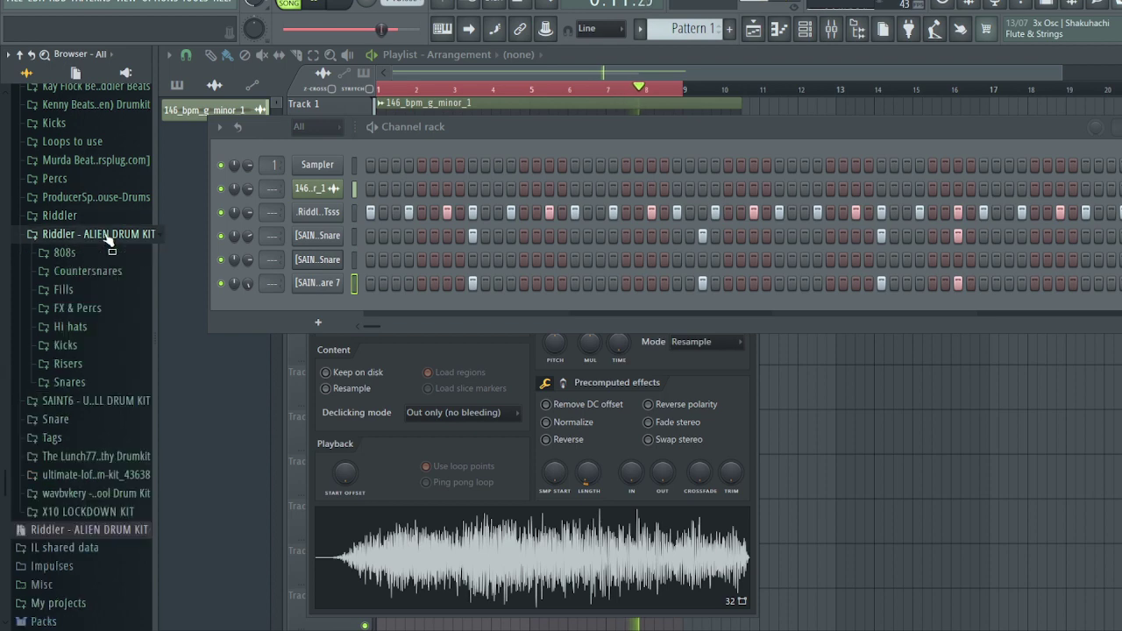
{"action": "left_click", "coordinate": [95, 252]}
Step: Audition the Riddler 808 samples, including Soft 808, Essential, Wham, Pitch this up, Robot, Smoooth and Wobble
{"action": "left_click", "coordinate": [118, 363]}
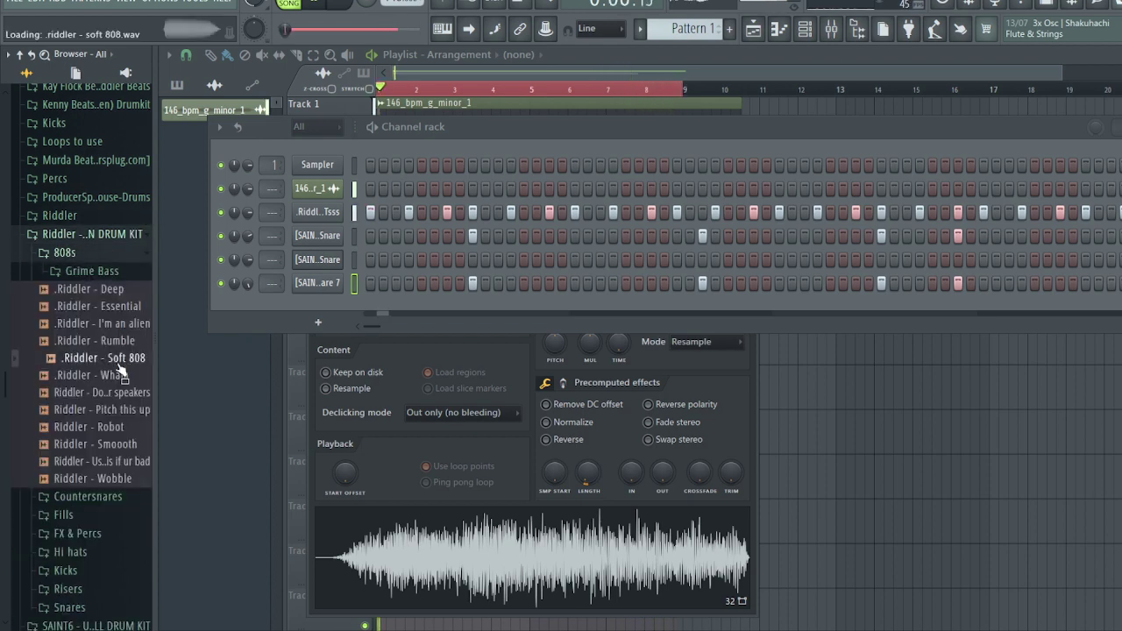
{"action": "left_click", "coordinate": [122, 308]}
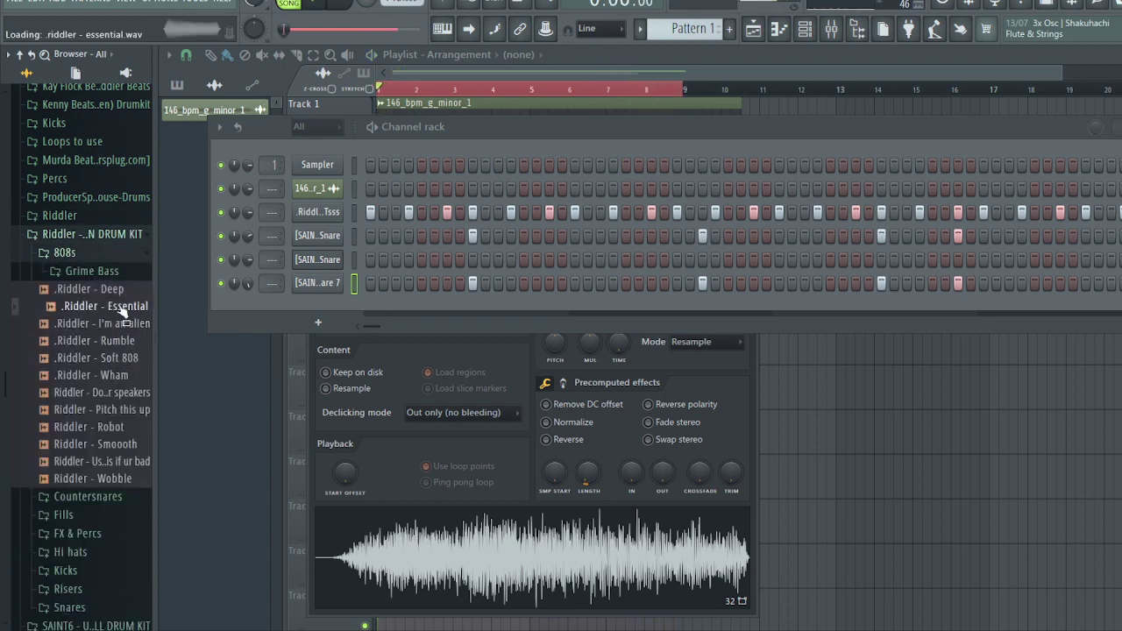
{"action": "key", "text": "Up"}
{"action": "left_click", "coordinate": [123, 358]}
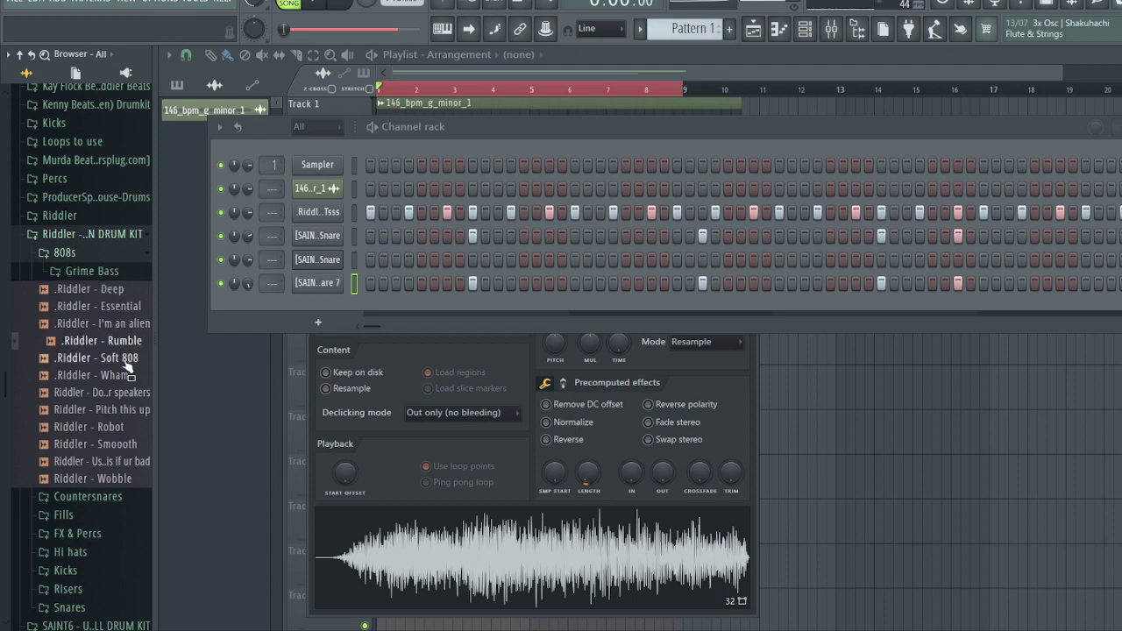
{"action": "left_click", "coordinate": [124, 375]}
{"action": "left_click", "coordinate": [128, 391]}
{"action": "left_click", "coordinate": [136, 412]}
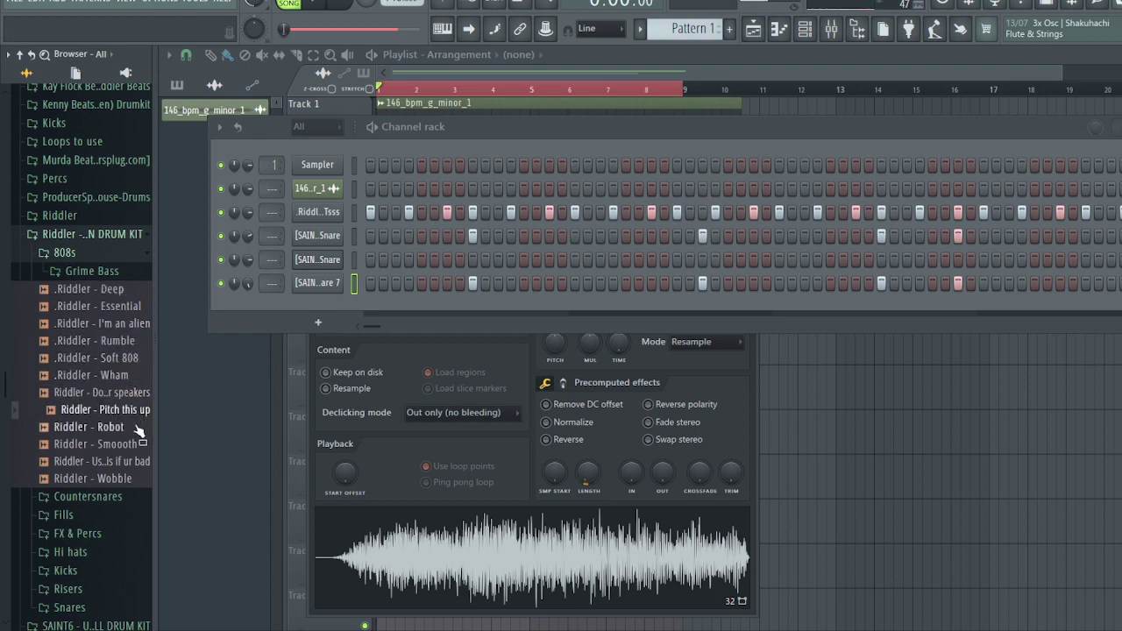
{"action": "left_click", "coordinate": [137, 428]}
{"action": "left_click", "coordinate": [136, 444]}
{"action": "left_click", "coordinate": [136, 462]}
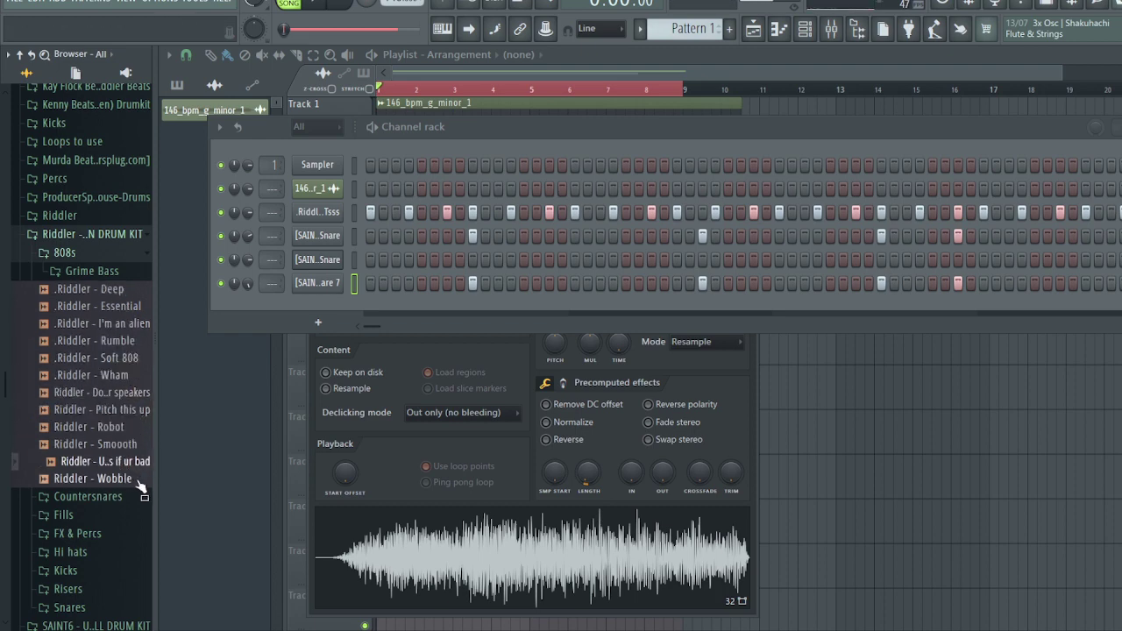
{"action": "left_click", "coordinate": [141, 478]}
Step: Add Riddler - Wobble as a channel and enable its volume envelope with hold at maximum and an adjusted release
{"action": "left_click_drag", "start_coordinate": [260, 360], "coordinate": [330, 307]}
{"action": "left_click", "coordinate": [239, 162]}
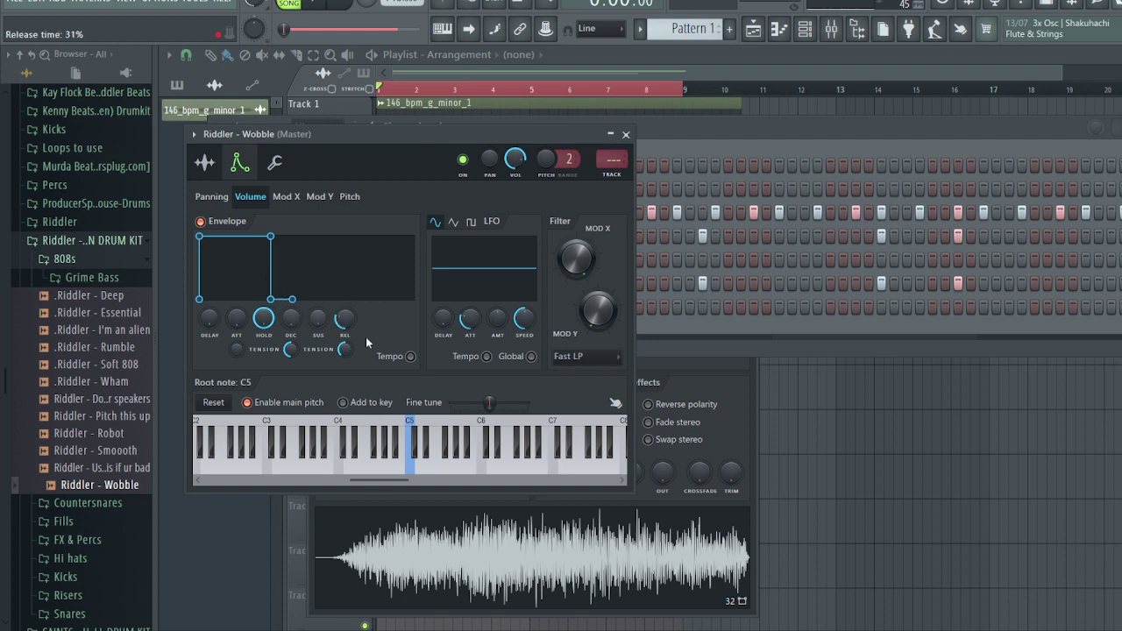
{"action": "left_click", "coordinate": [626, 134]}
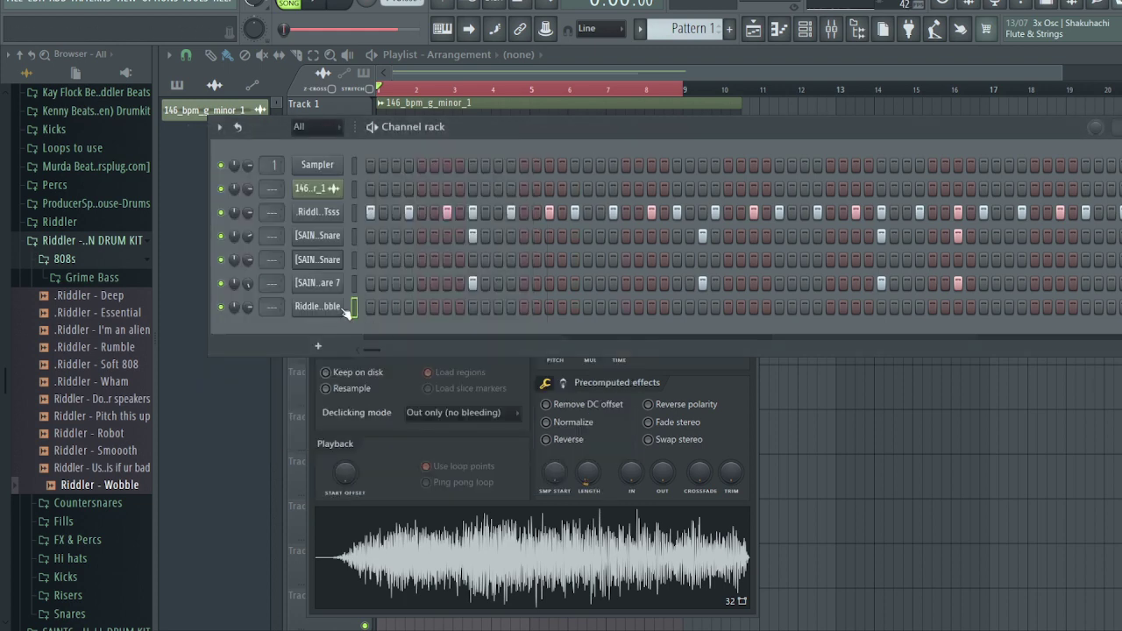
Step: In the Riddler - Wobble piano roll, add a 7-step G5 note at the start of bar 1 and play it back
{"action": "right_click", "coordinate": [338, 299]}
{"action": "left_click", "coordinate": [368, 307]}
{"action": "scroll", "coordinate": [210, 219], "scroll_direction": "up", "scroll_amount": 3}
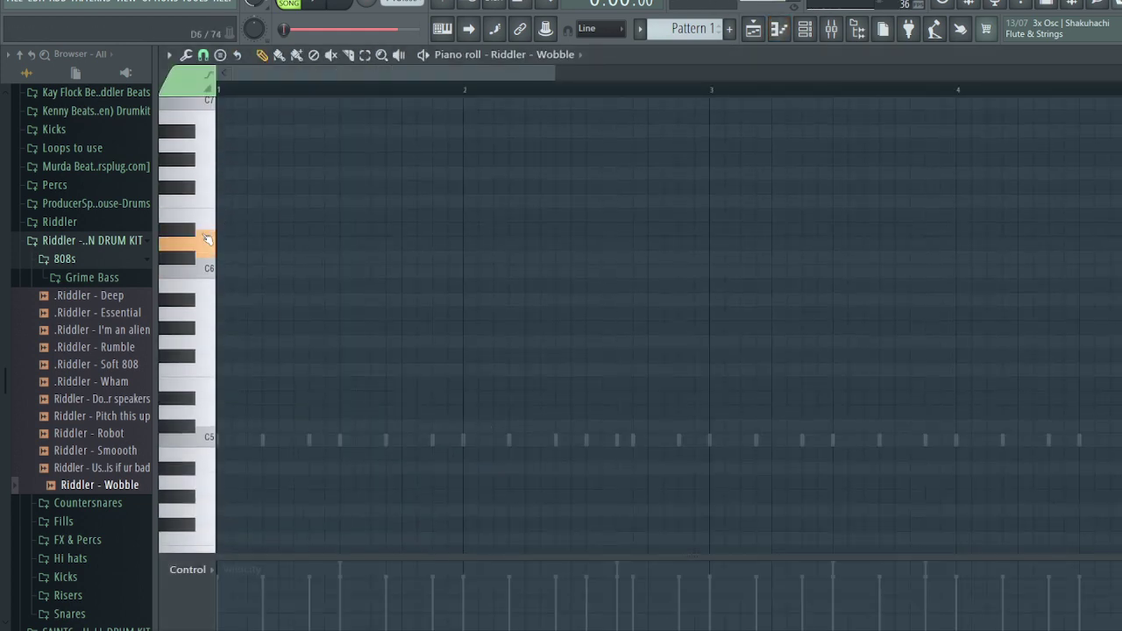
{"action": "left_click", "coordinate": [204, 344]}
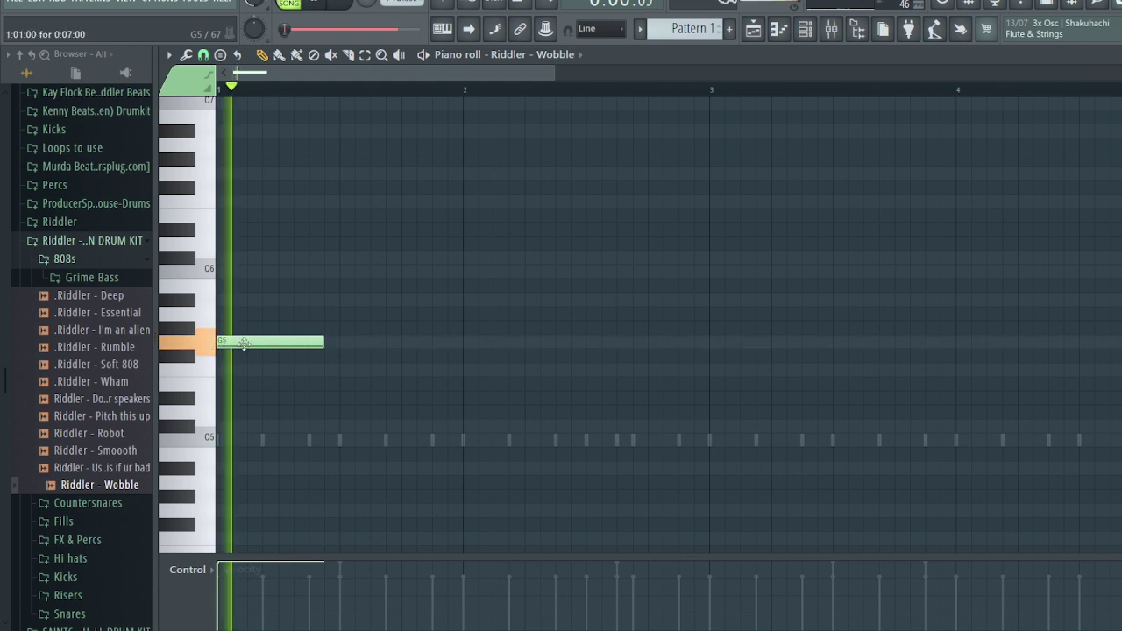
{"action": "key", "text": "ctrl+a"}
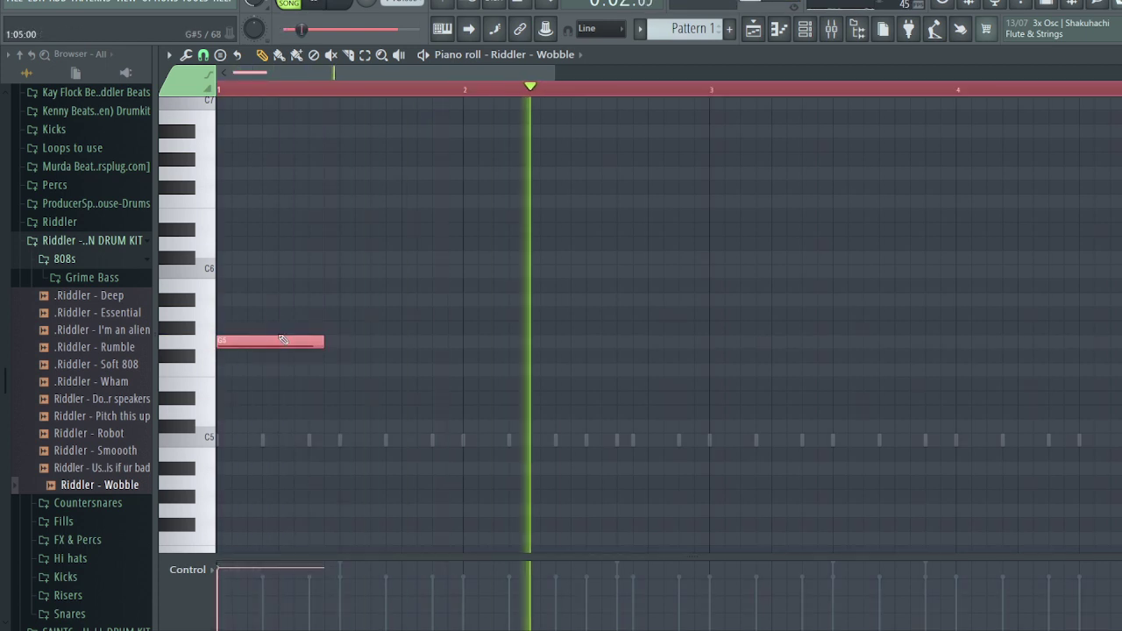
Step: Adjust the attack time of the Riddler - Wobble volume envelope while listening to the pattern
{"action": "left_click", "coordinate": [805, 29]}
{"action": "key", "text": "space"}
{"action": "left_click", "coordinate": [320, 306]}
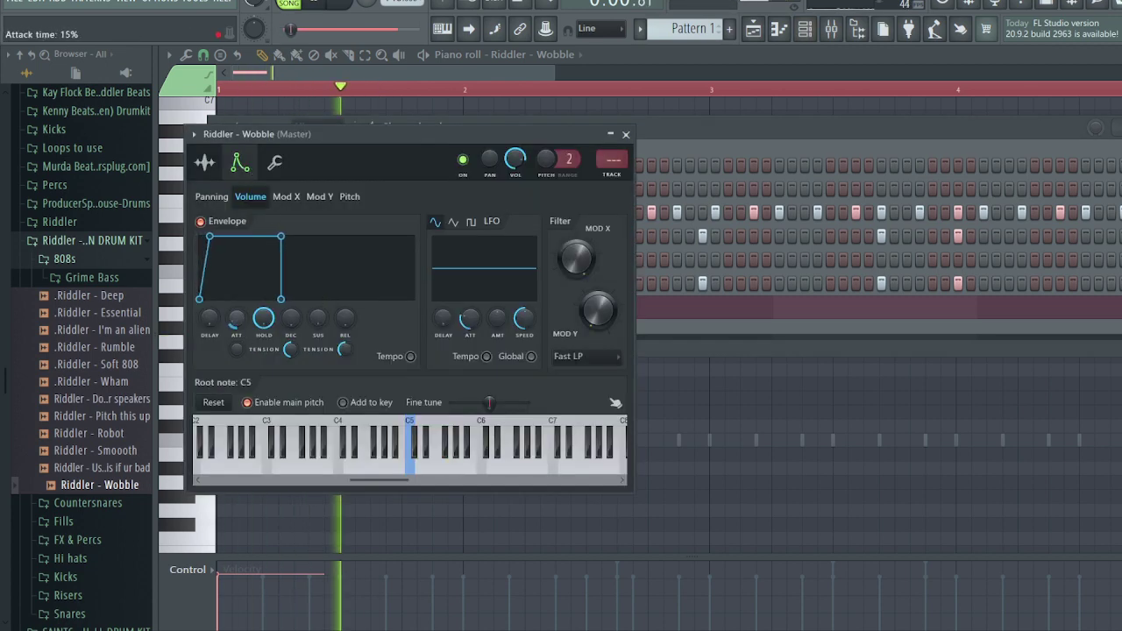
{"action": "key", "text": "Escape"}
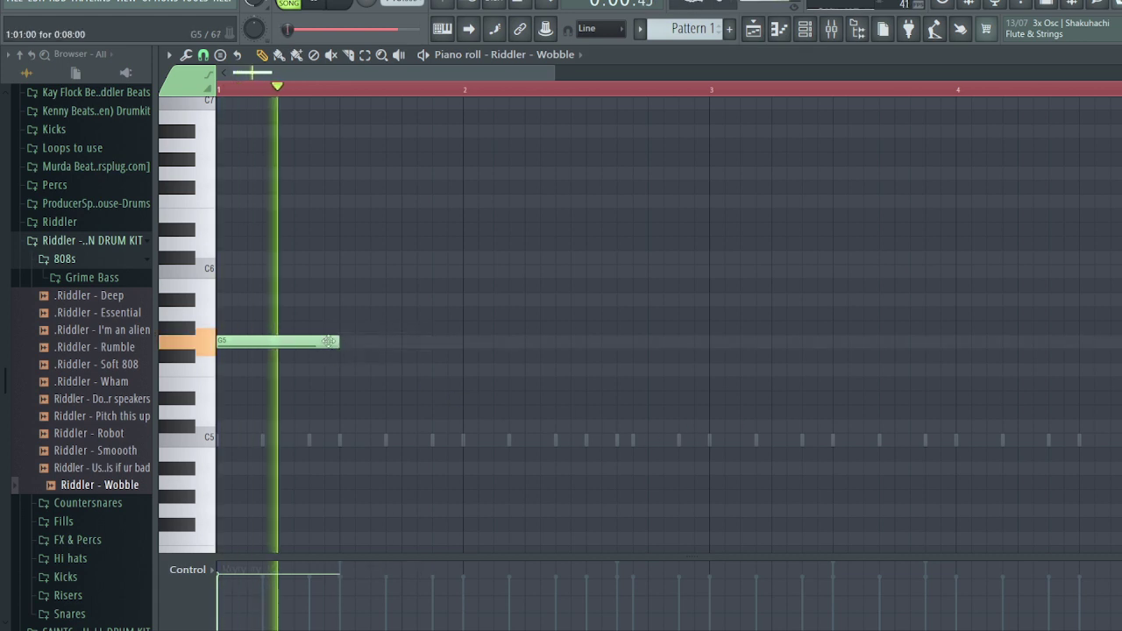
Step: Lengthen the G5 note to 8 steps and add an 8-step G#5 note at bar 2, step 9
{"action": "key", "text": "ctrl+Down"}
{"action": "key", "text": "ctrl+Up"}
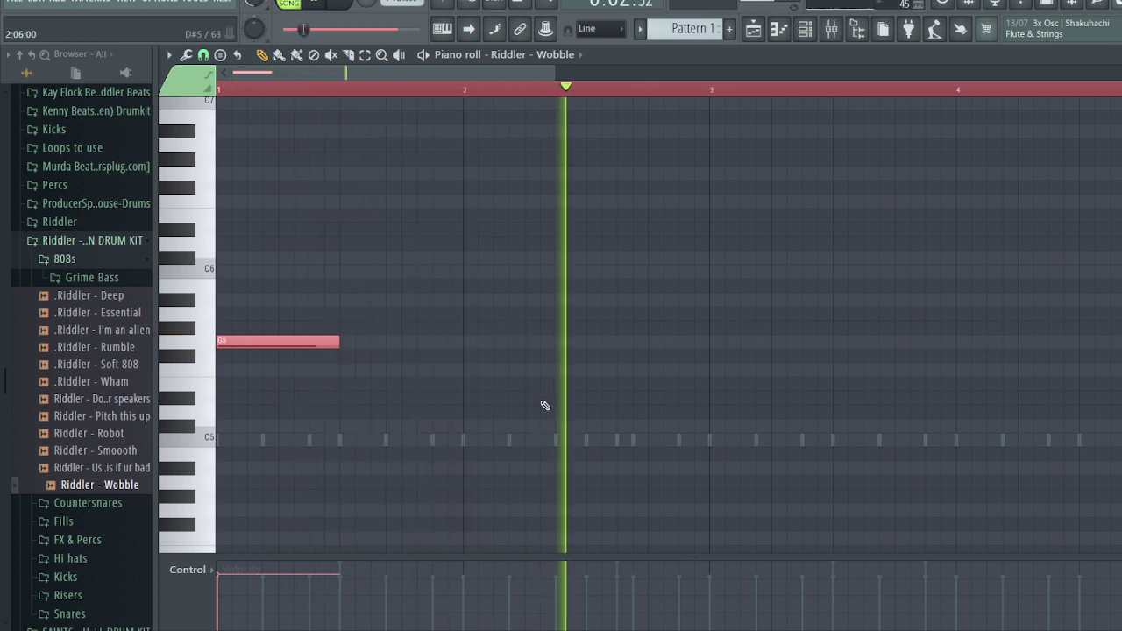
{"action": "key", "text": "space"}
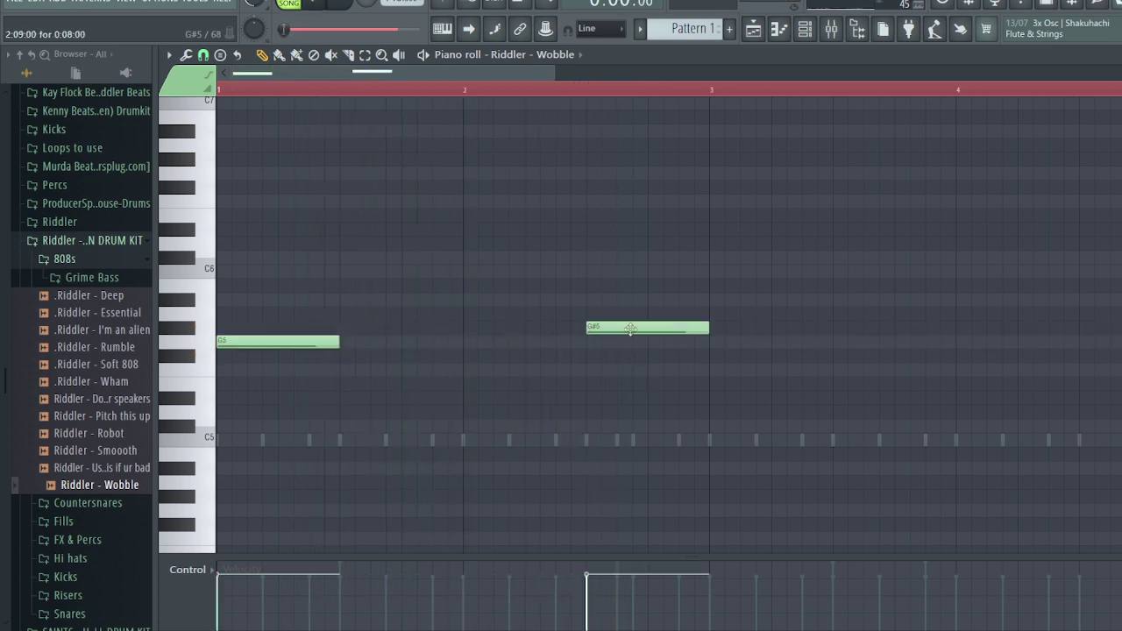
Step: Shorten the G#5 note in bar 2 to 4 steps and add an 8-step G5 note at the start of bar 3
{"action": "left_click_drag", "start_coordinate": [695, 330], "coordinate": [656, 338]}
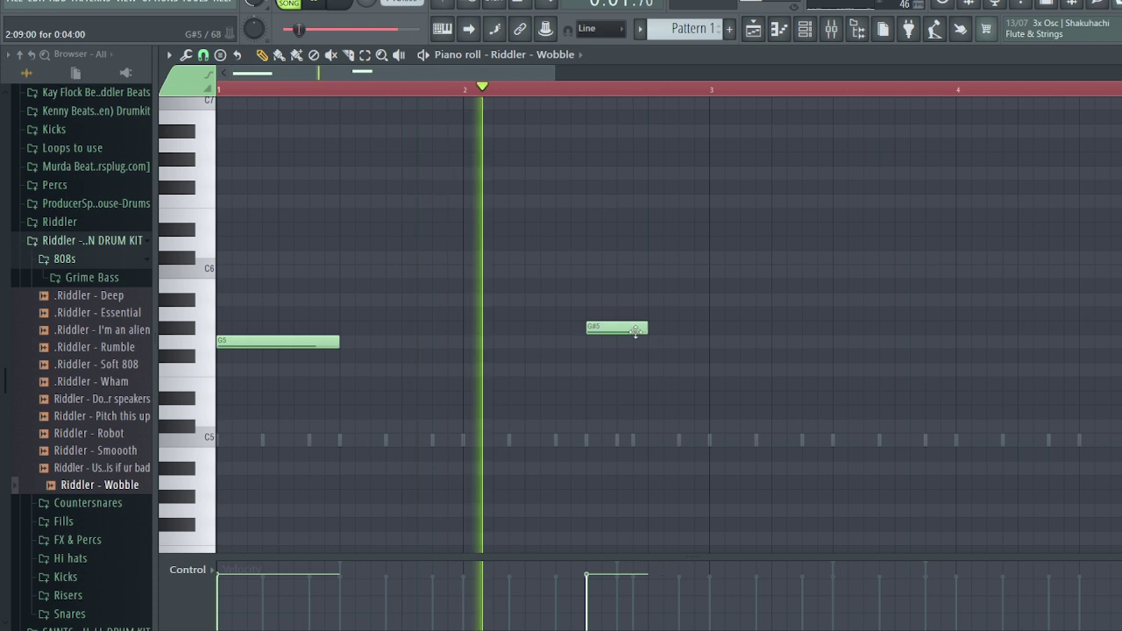
{"action": "left_click", "coordinate": [715, 342]}
{"action": "left_click", "coordinate": [782, 342]}
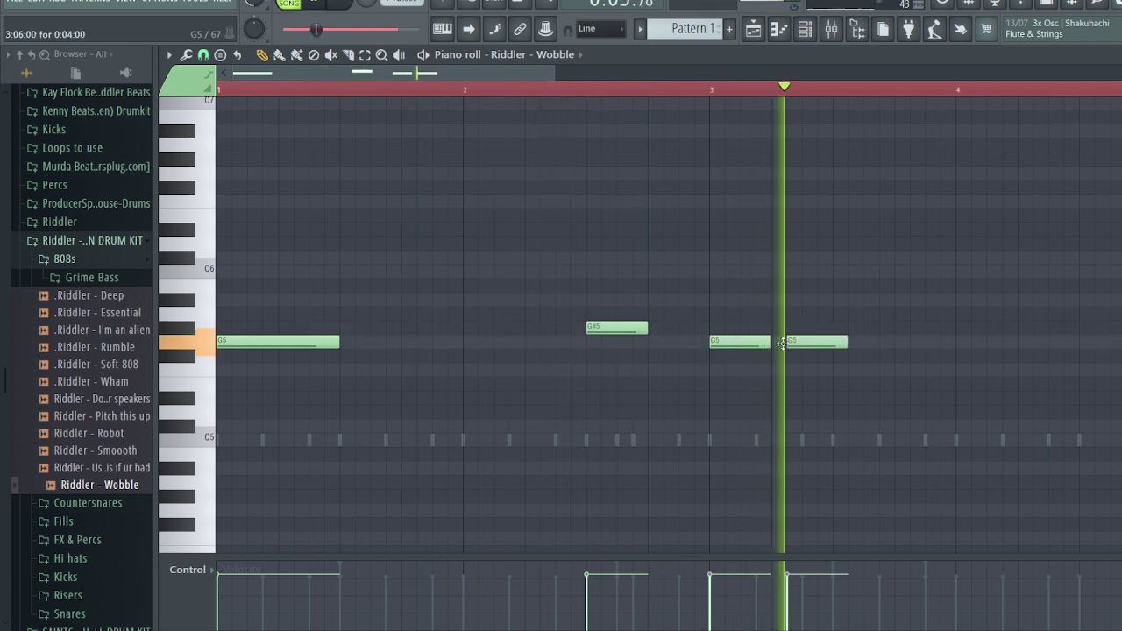
{"action": "right_click", "coordinate": [783, 344]}
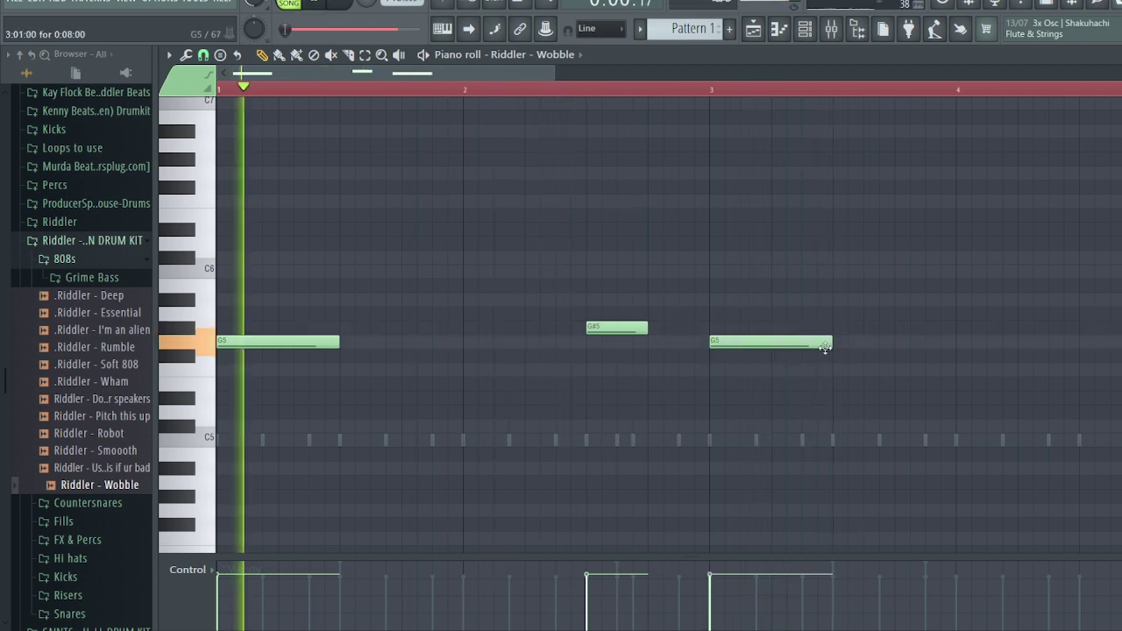
Step: Add another 8-step G5 note at bar 3, step 15, and play the bassline back
{"action": "scroll", "coordinate": [824, 347], "scroll_direction": "down", "scroll_amount": 3}
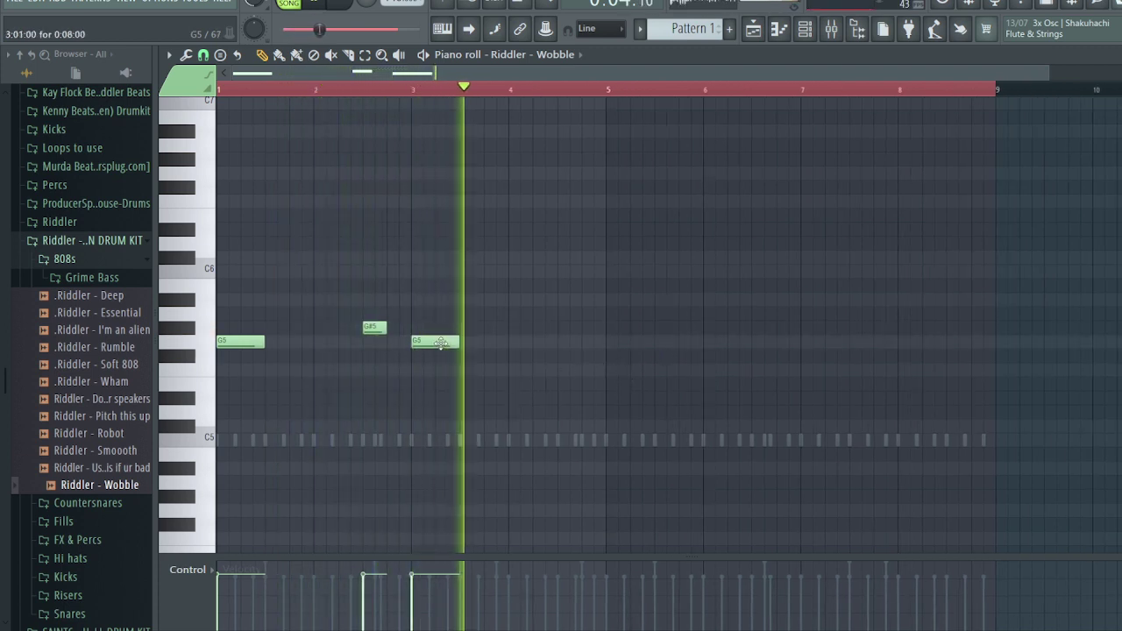
{"action": "left_click", "coordinate": [500, 342]}
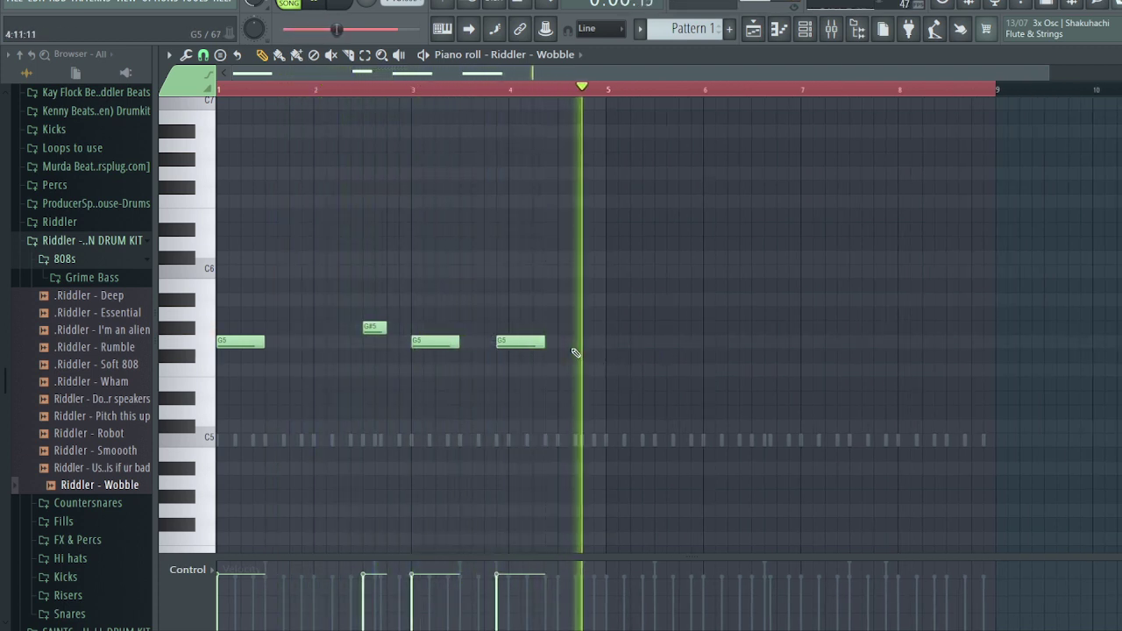
{"action": "key", "text": "space"}
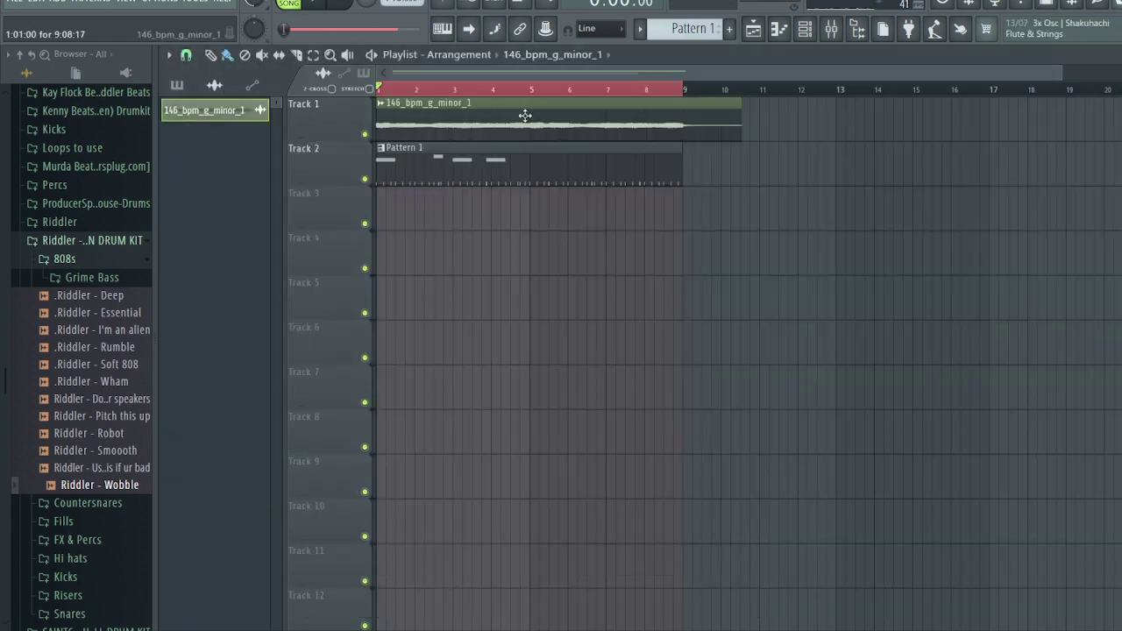
Step: Check the 146_bpm_g_minor_1 clip's pitch setting and transpose all Riddler - Wobble notes down two semitones
{"action": "double_click", "coordinate": [525, 116]}
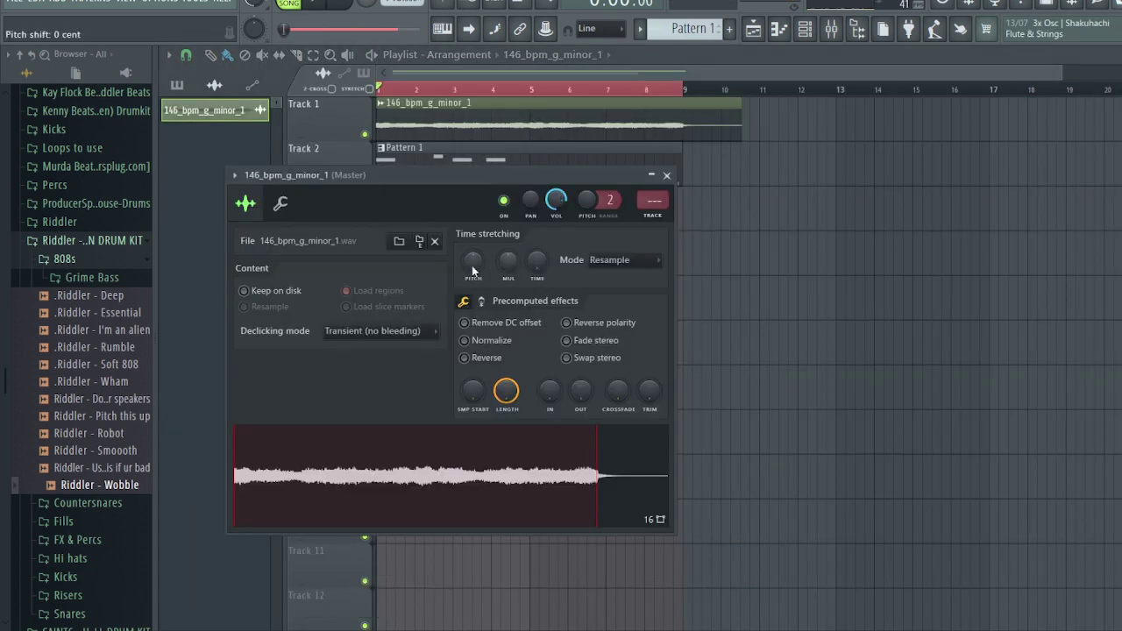
{"action": "left_click", "coordinate": [666, 176]}
{"action": "left_click", "coordinate": [804, 28]}
{"action": "left_click", "coordinate": [421, 312]}
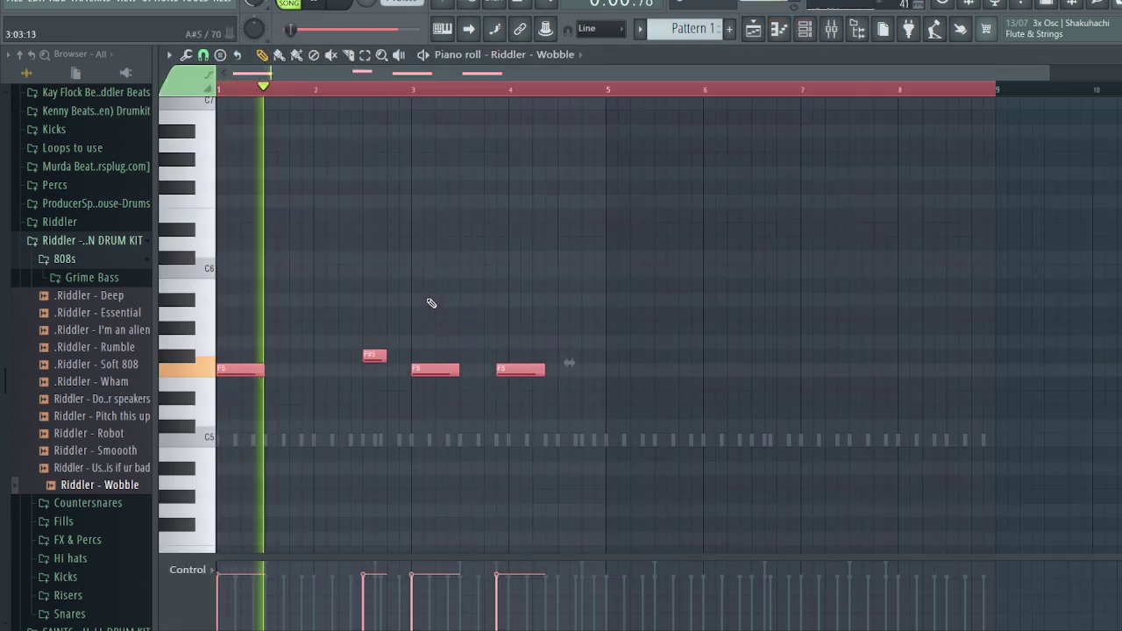
{"action": "key", "text": "ctrl+d"}
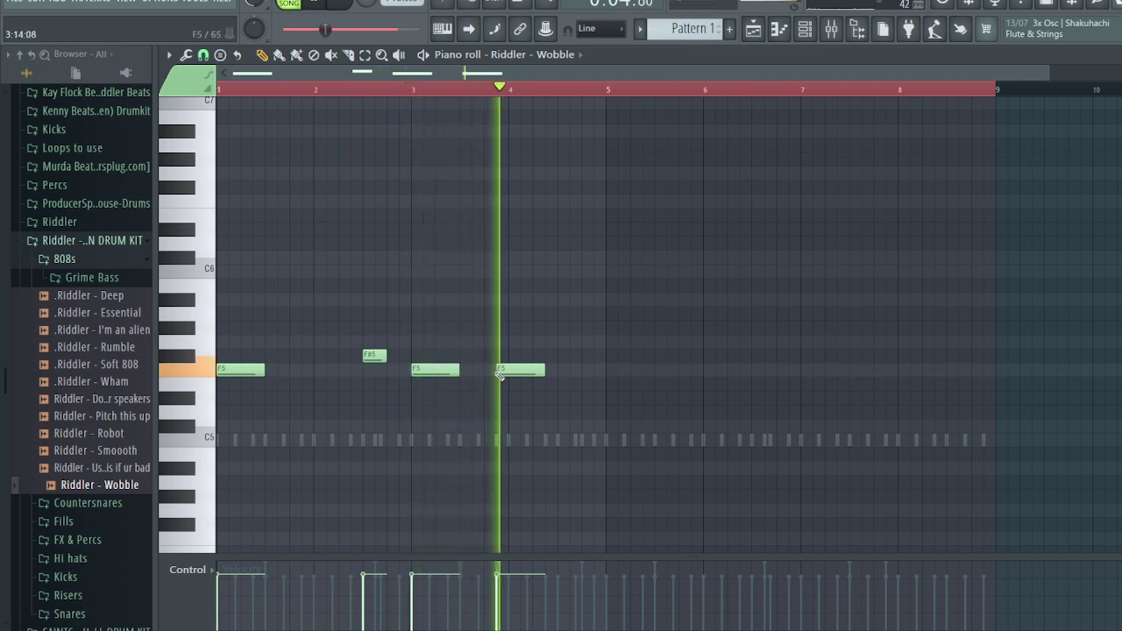
Step: Try a second F5 note in bar 3, and fill bar 4 from step 9 with 2-step F#5, A#5, F#5 and F5 notes
{"action": "key", "text": "space"}
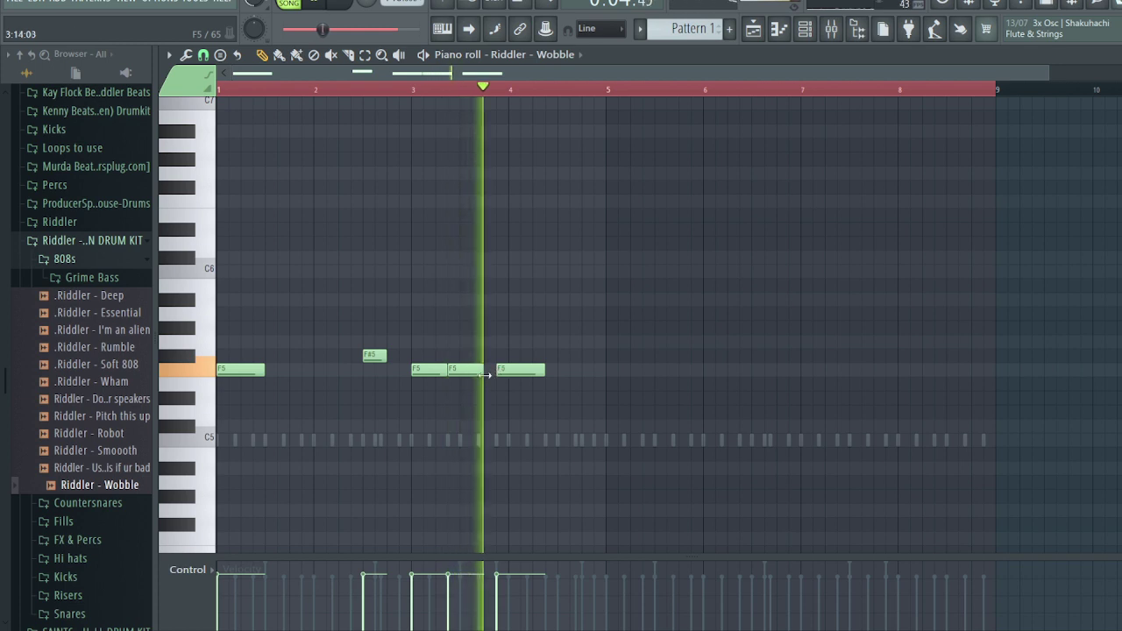
{"action": "right_click", "coordinate": [464, 370]}
{"action": "key", "text": "space"}
{"action": "key", "text": "space"}
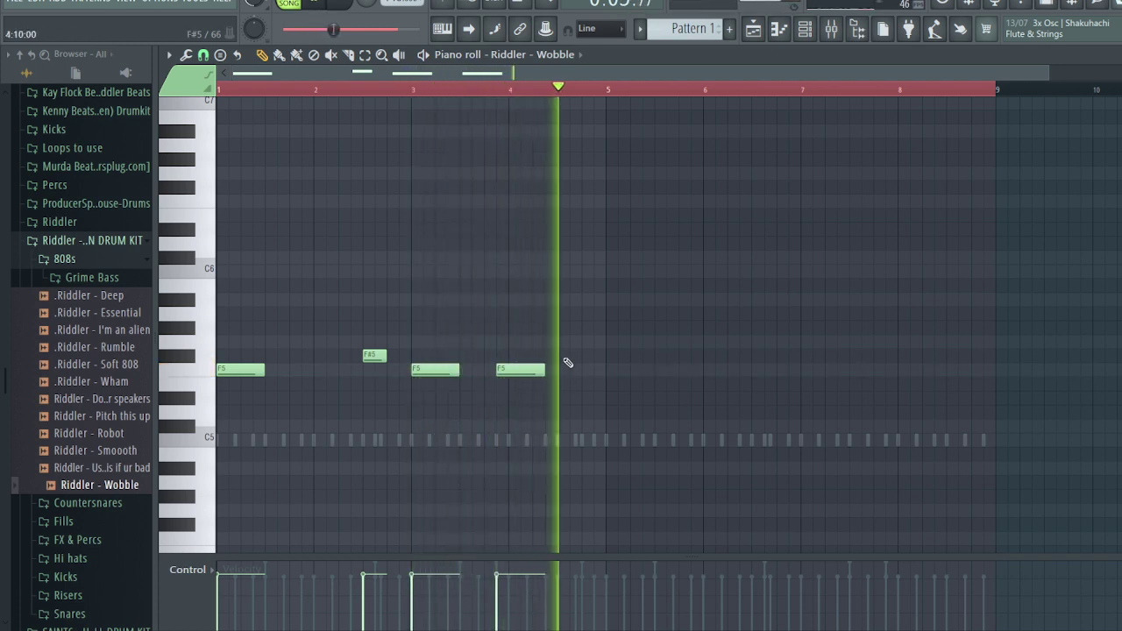
{"action": "key", "text": "space"}
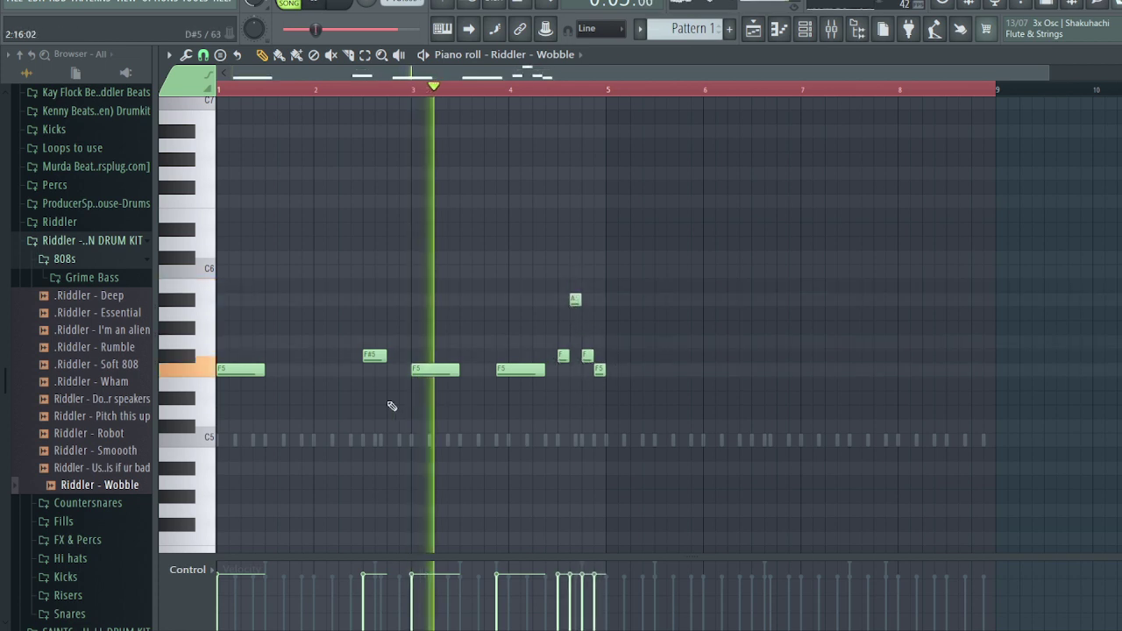
Step: Copy the four-bar bassline into bars 5-8 and rework bar 6 with 1-step A#5 notes at steps 9 and 11 and a 4-step F5 at step 13
{"action": "key", "text": "ctrl+a"}
{"action": "left_click_drag", "start_coordinate": [525, 369], "coordinate": [917, 370]}
{"action": "left_click", "coordinate": [794, 417]}
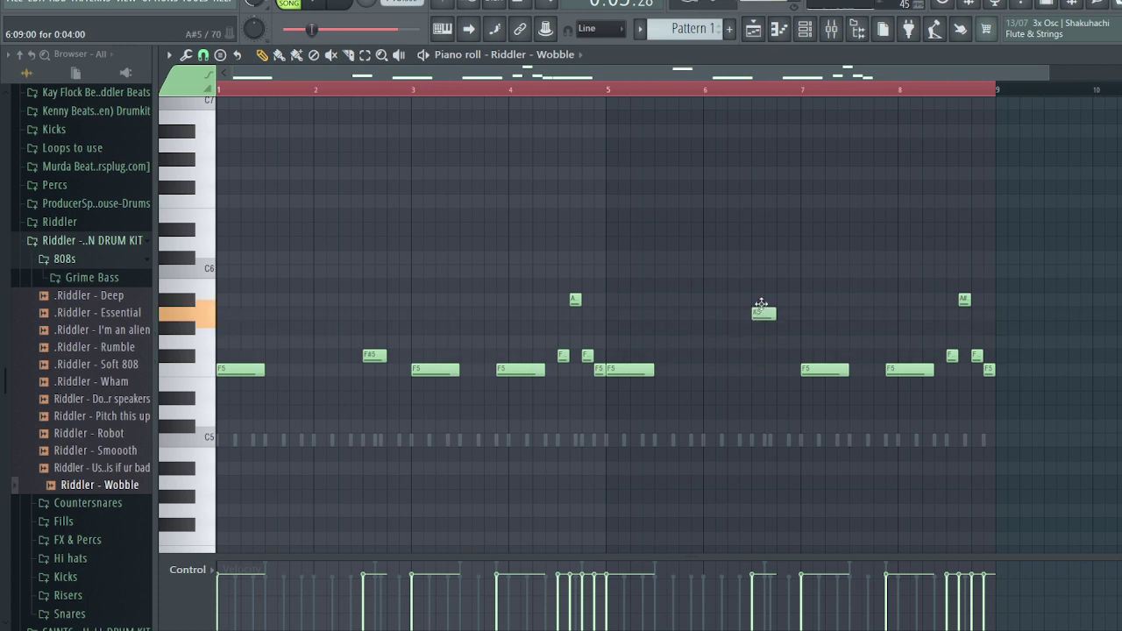
{"action": "scroll", "coordinate": [757, 300], "scroll_direction": "up", "scroll_amount": 3}
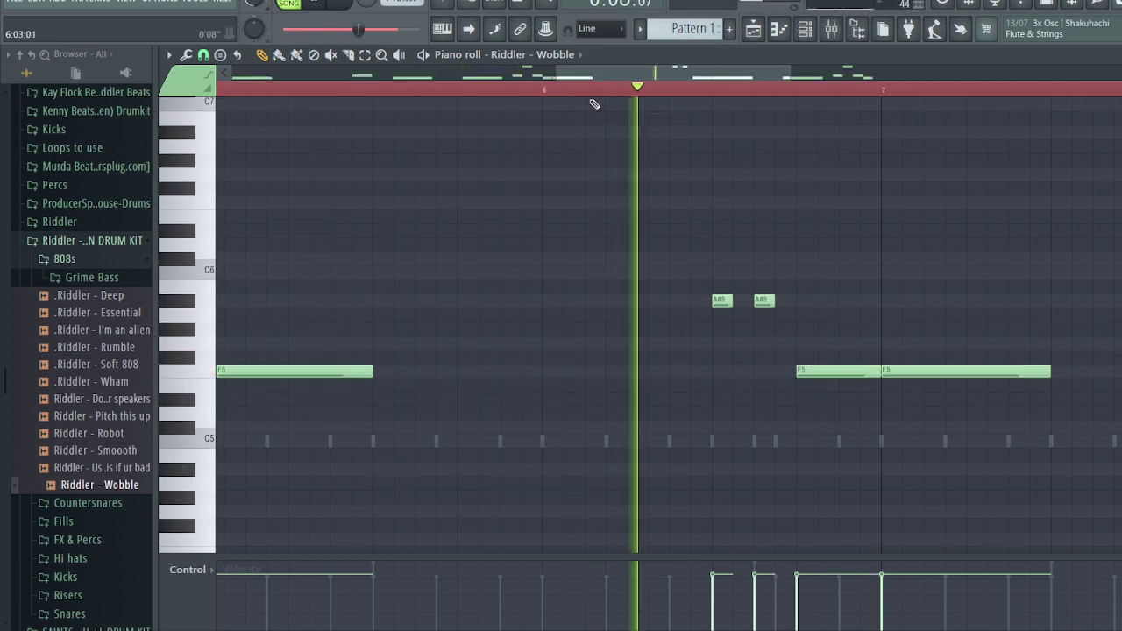
Step: Replace the fill ending bar 8 with an 8-step F5 note at step 9 and a matching A4 slide note
{"action": "scroll", "coordinate": [605, 132], "scroll_direction": "down", "scroll_amount": 4}
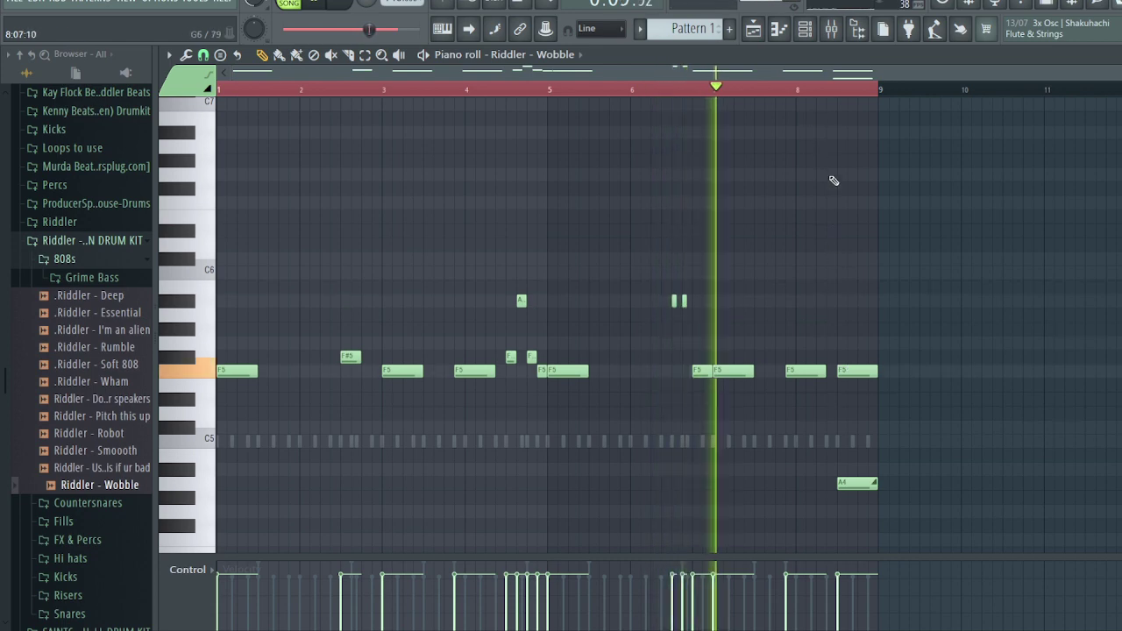
{"action": "scroll", "coordinate": [886, 447], "scroll_direction": "up", "scroll_amount": 3}
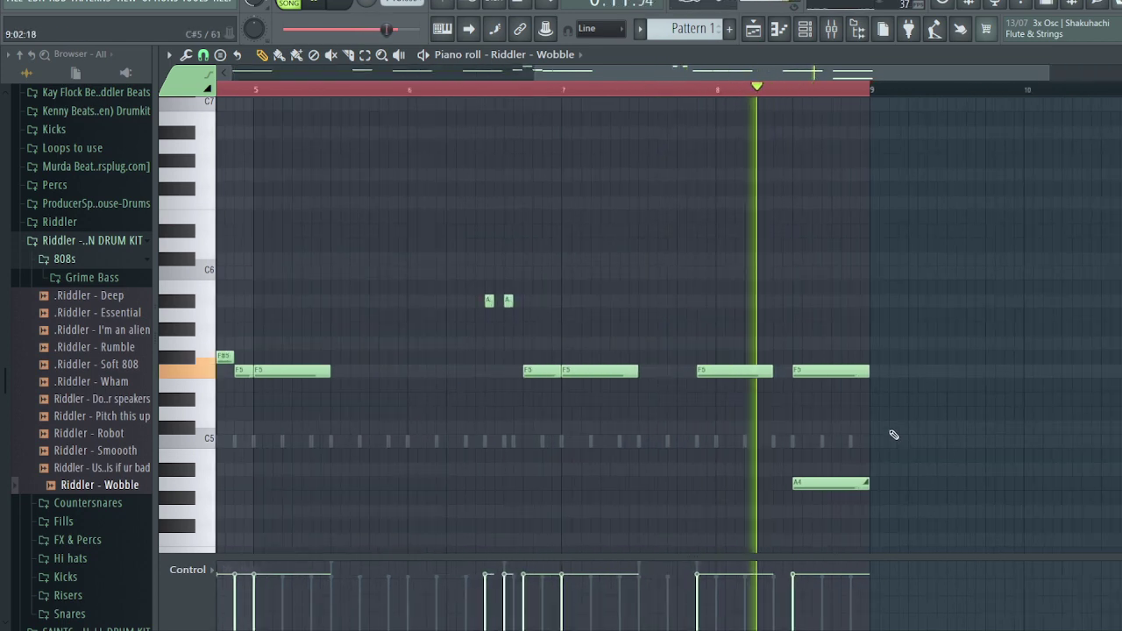
{"action": "scroll", "coordinate": [885, 439], "scroll_direction": "down", "scroll_amount": 3}
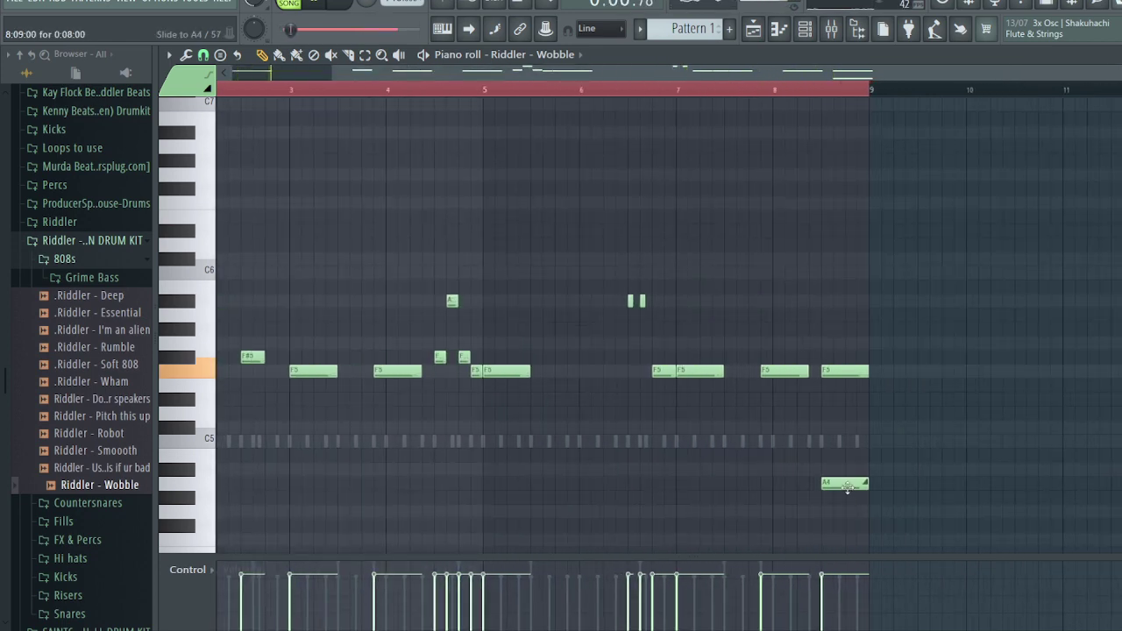
Step: Shorten the bar 8 slide note to 4 steps starting at step 13 and lower it to F3
{"action": "left_click", "coordinate": [781, 89]}
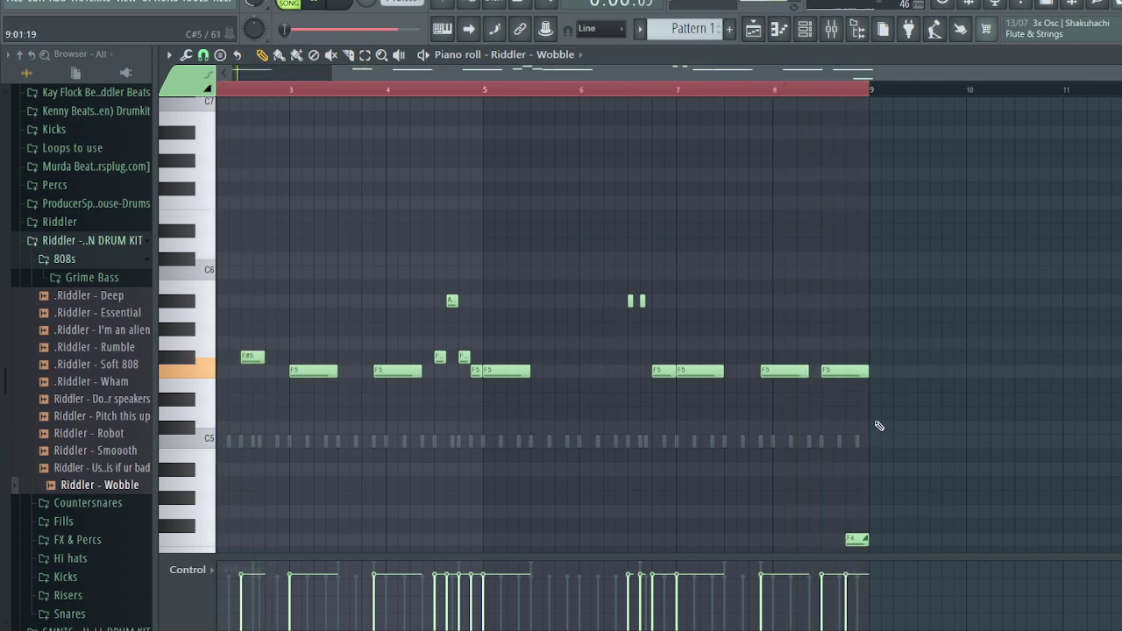
{"action": "scroll", "coordinate": [894, 499], "scroll_direction": "down", "scroll_amount": 5}
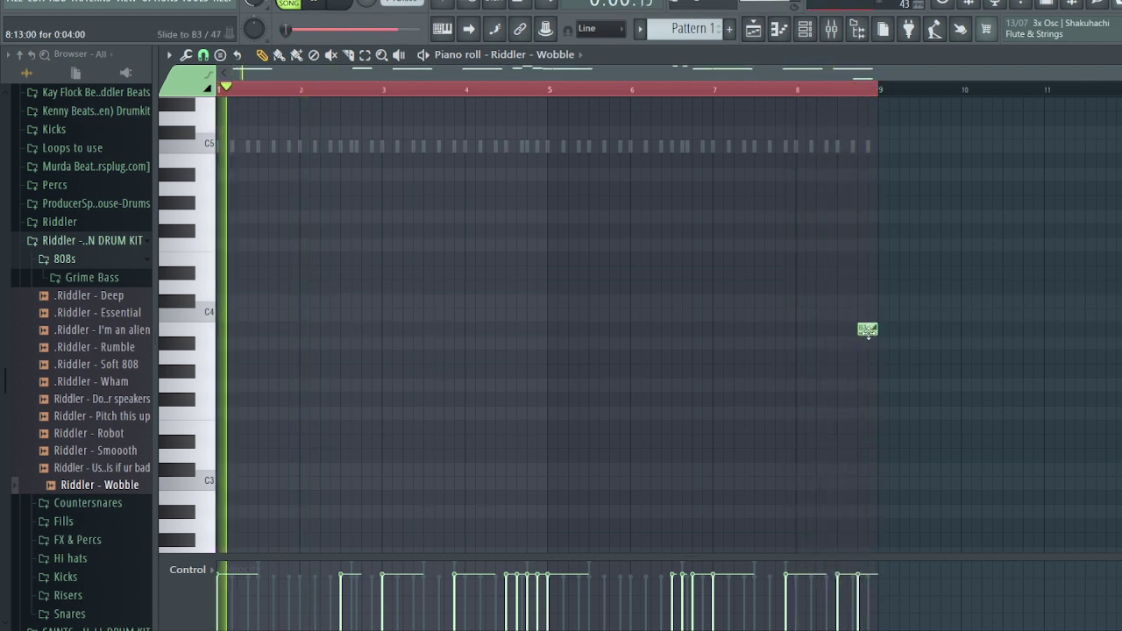
{"action": "left_click_drag", "start_coordinate": [866, 331], "coordinate": [874, 359]}
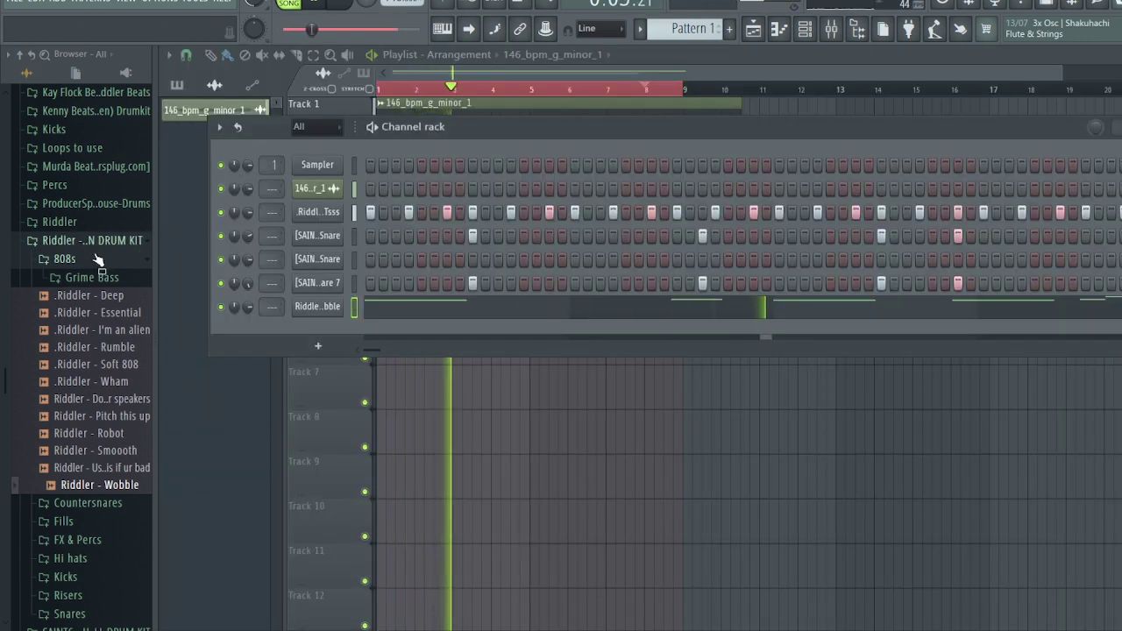
Step: Find [FIIDE] - PSYCHO KICK among the Fiide - Signature kicks, add it as a channel and place hits at bar 1, bar 3 and bar 4, step 9
{"action": "left_click", "coordinate": [97, 260]}
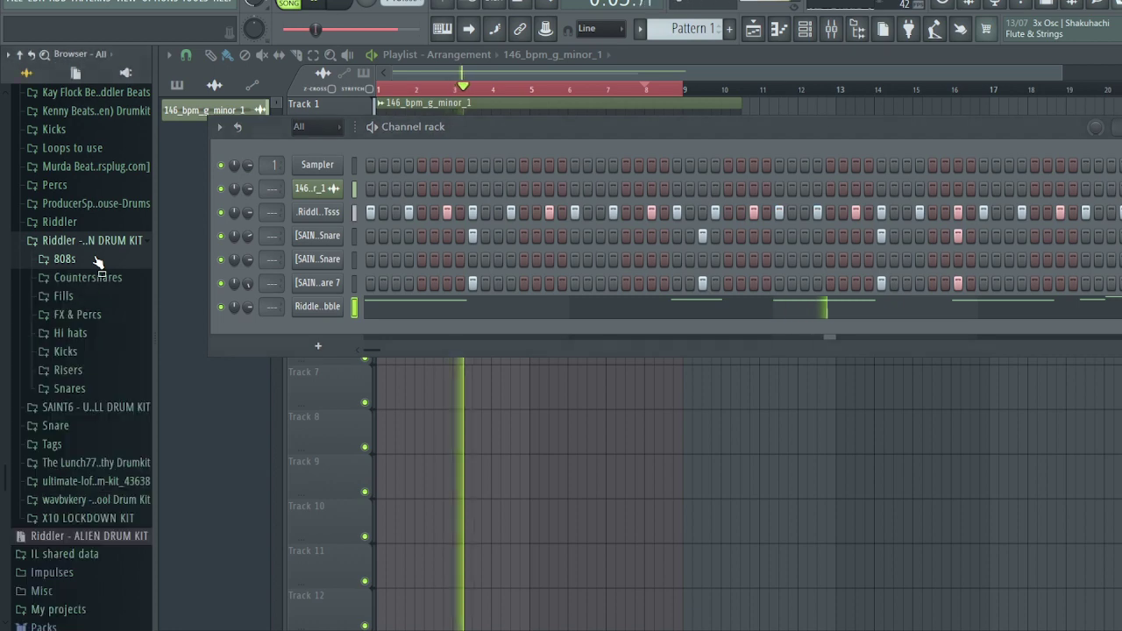
{"action": "left_click", "coordinate": [92, 354]}
{"action": "left_click", "coordinate": [96, 359]}
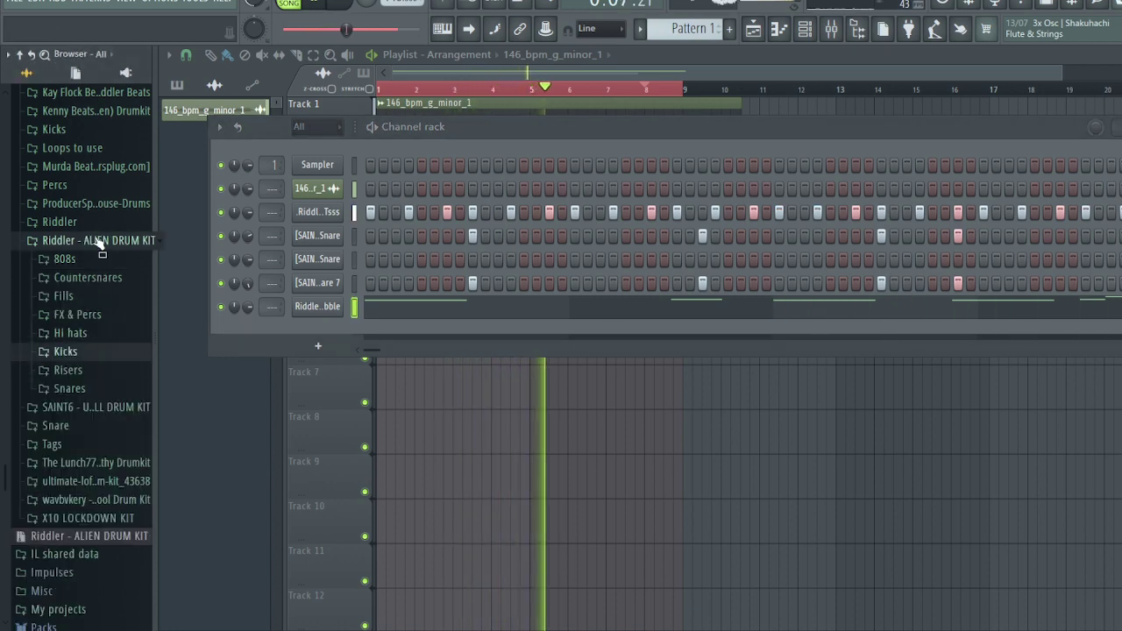
{"action": "left_click", "coordinate": [87, 241]}
{"action": "scroll", "coordinate": [88, 280], "scroll_direction": "up", "scroll_amount": 6}
{"action": "left_click", "coordinate": [88, 348]}
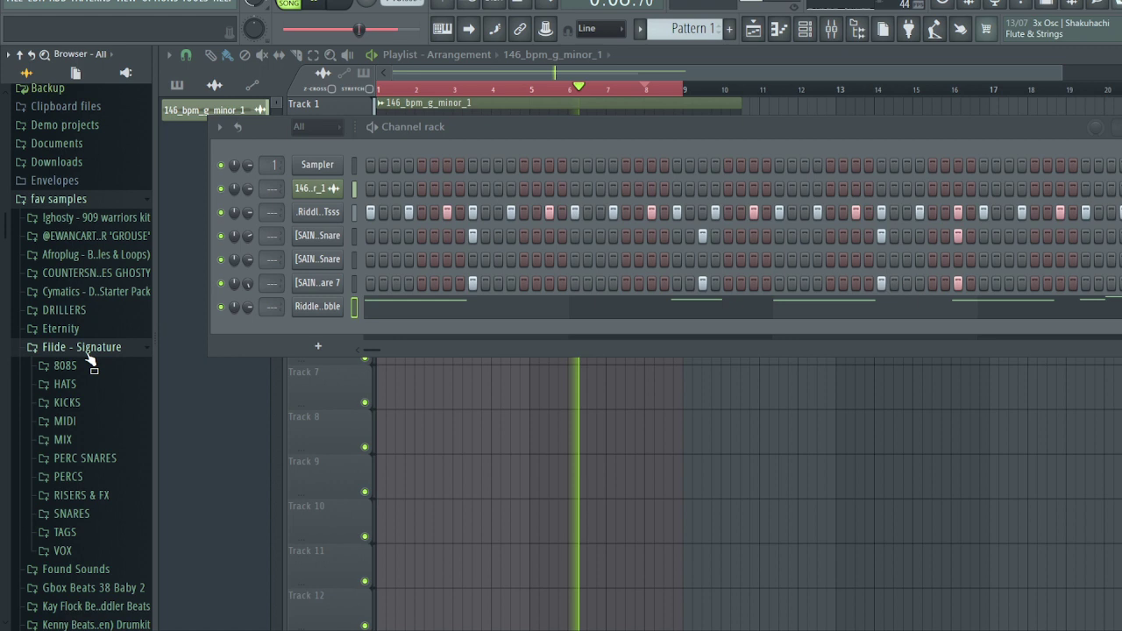
{"action": "left_click", "coordinate": [66, 402]}
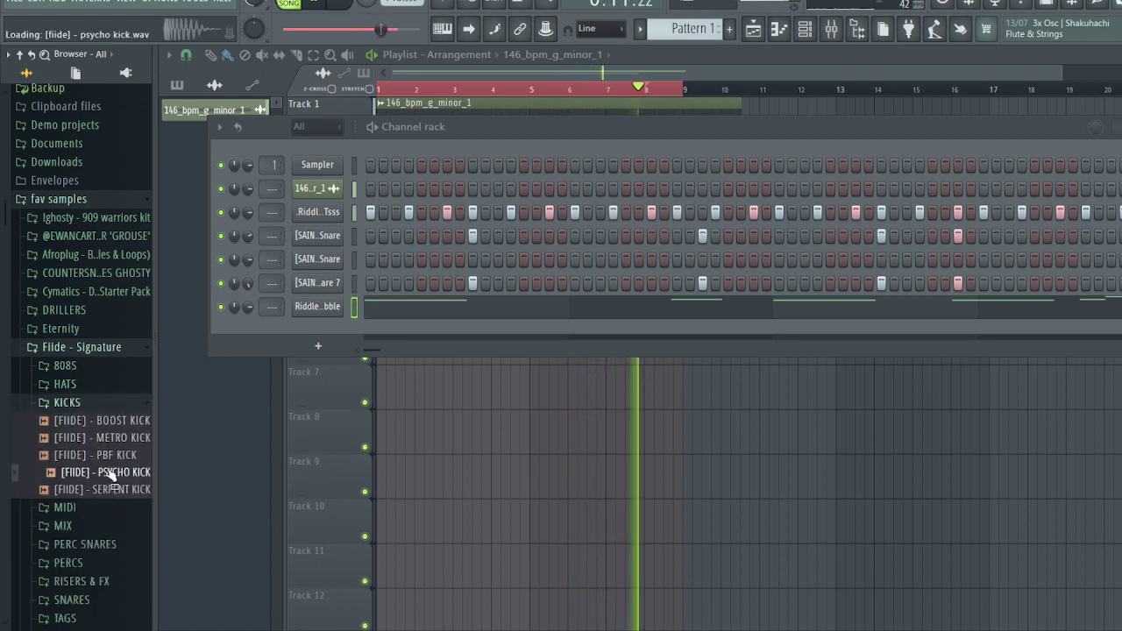
{"action": "left_click_drag", "start_coordinate": [311, 335], "coordinate": [369, 342]}
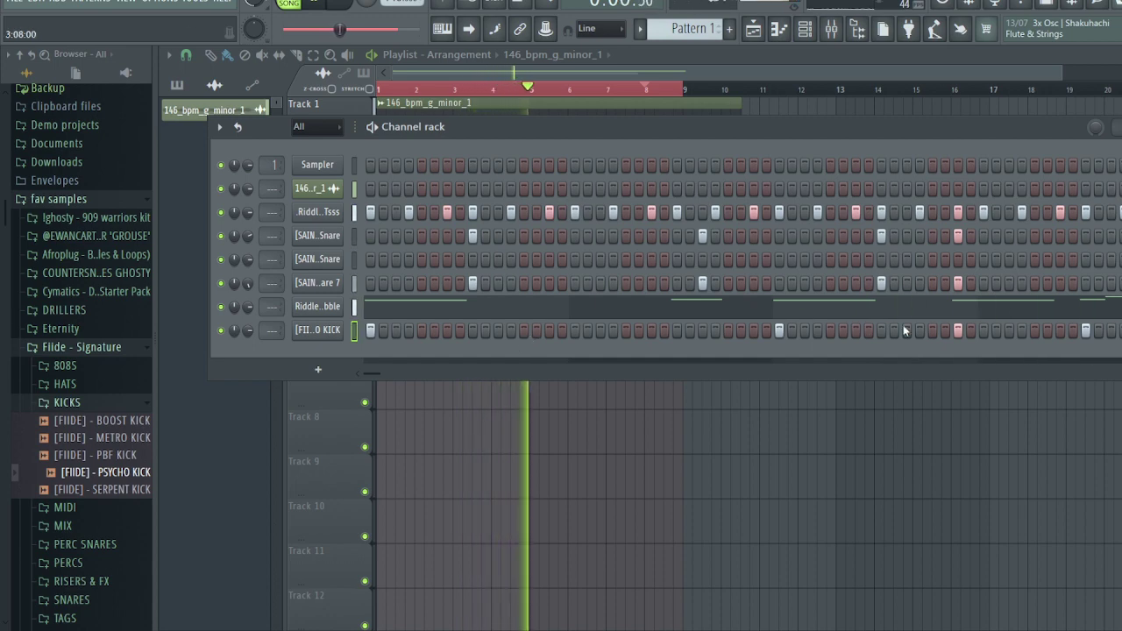
Step: In the PSYCHO KICK piano roll, place 2-step C5 notes at bar 1, step 1, bar 2, step 9 and bar 3, step 1
{"action": "right_click", "coordinate": [333, 342]}
{"action": "left_click", "coordinate": [358, 351]}
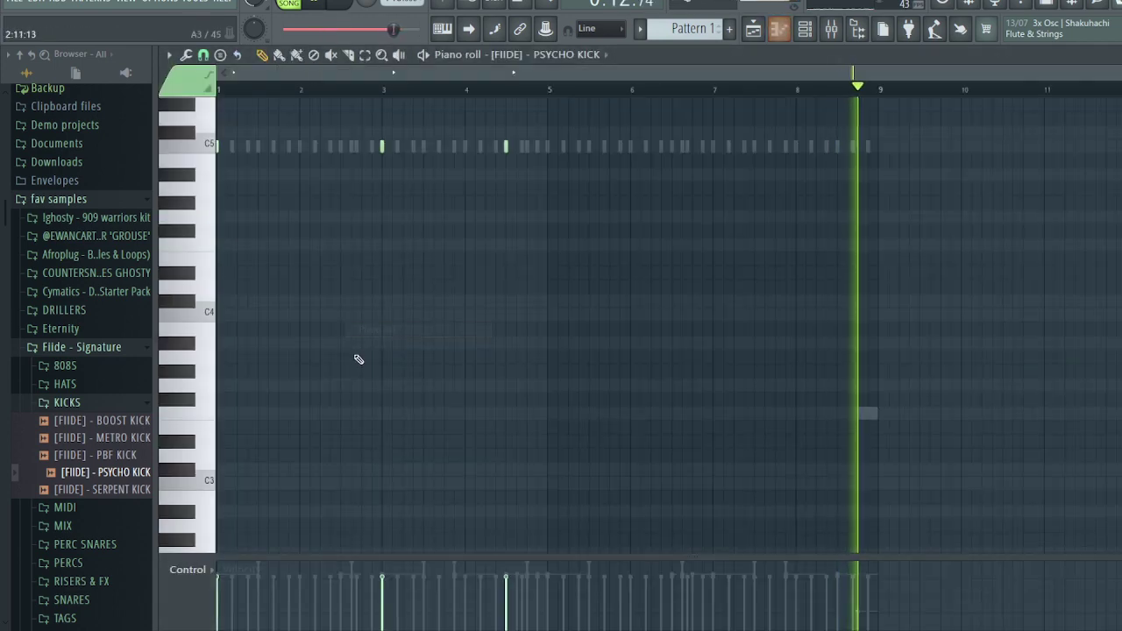
{"action": "scroll", "coordinate": [377, 237], "scroll_direction": "up", "scroll_amount": 4}
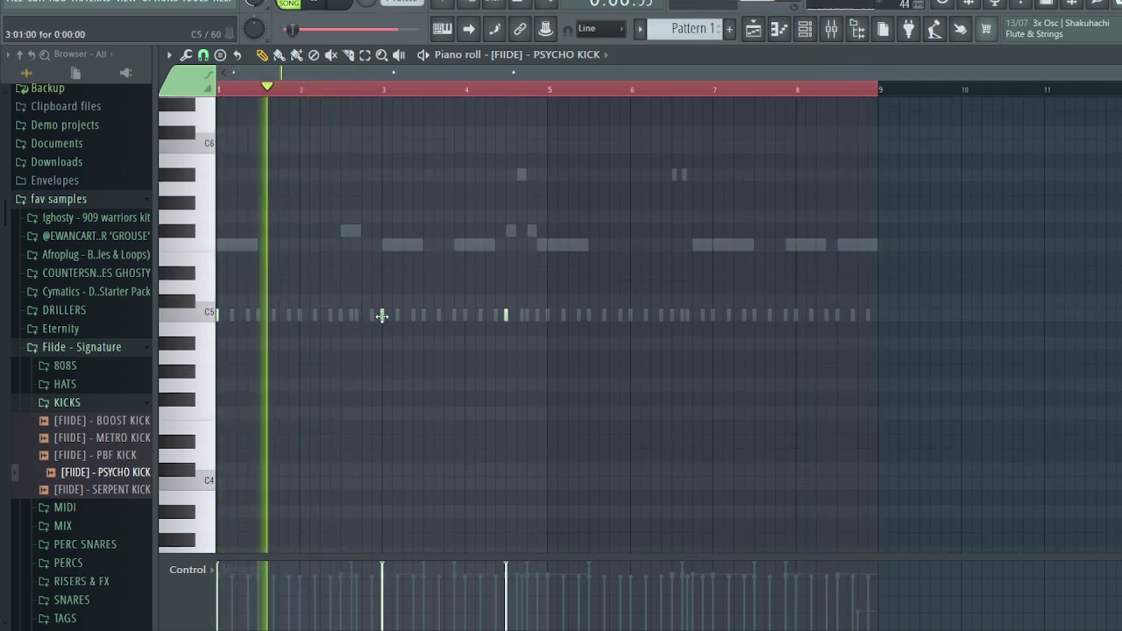
{"action": "left_click", "coordinate": [384, 315]}
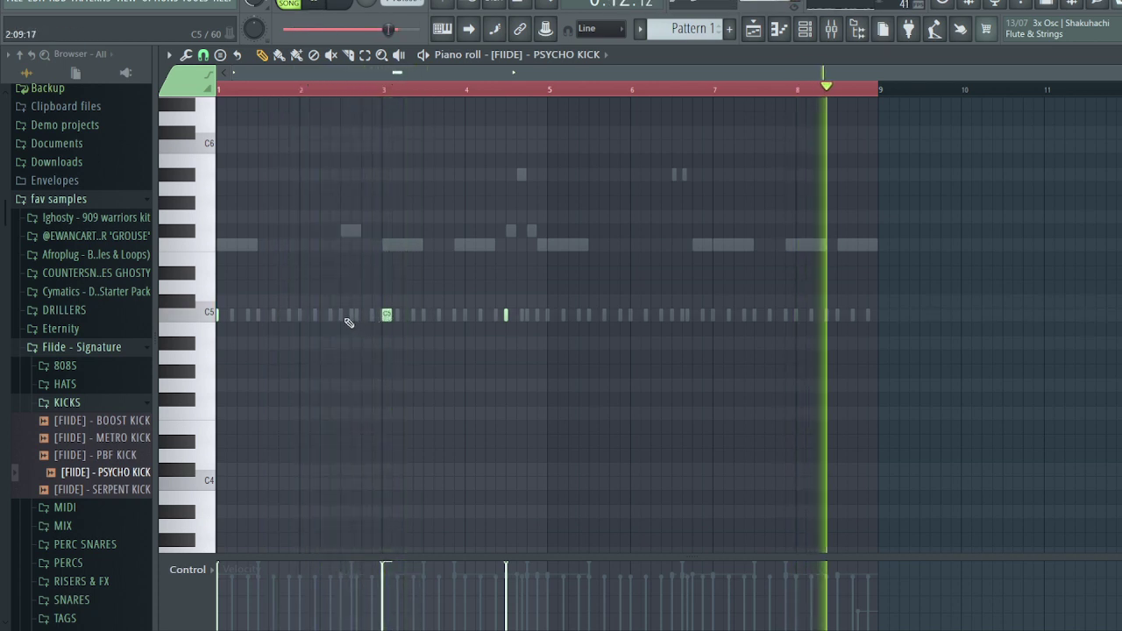
{"action": "left_click", "coordinate": [347, 316]}
{"action": "left_click", "coordinate": [222, 316]}
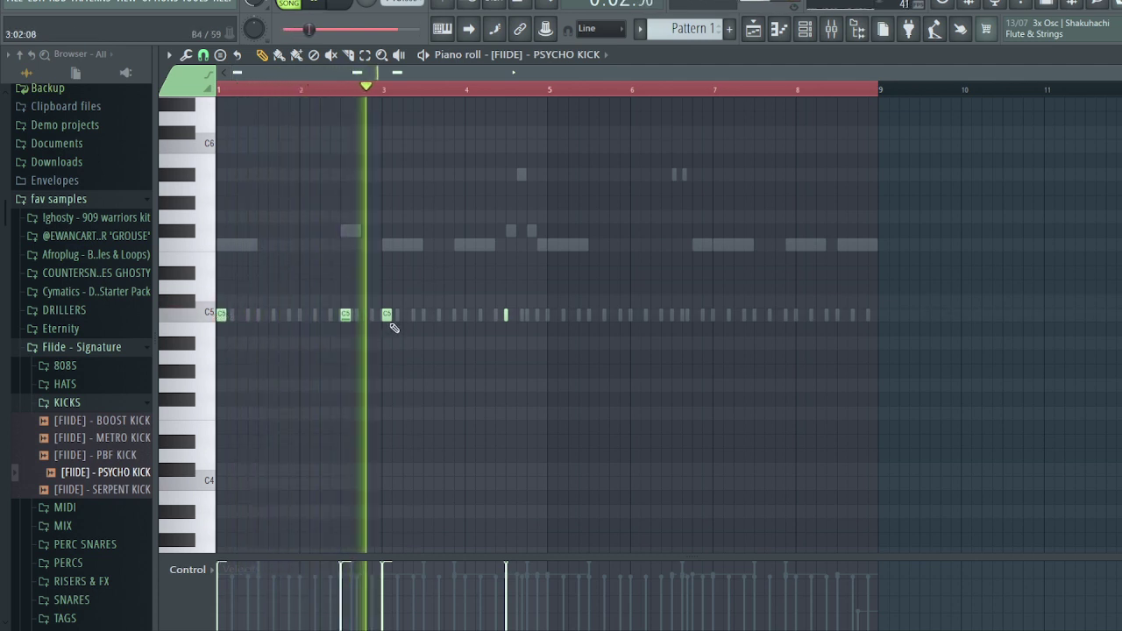
Step: Place 2-step C5 kick notes at bar 4, step 9, bar 5, step 1, and bar 6, steps 7 and 9, and play them back
{"action": "left_click", "coordinate": [511, 314]}
{"action": "left_click", "coordinate": [561, 314]}
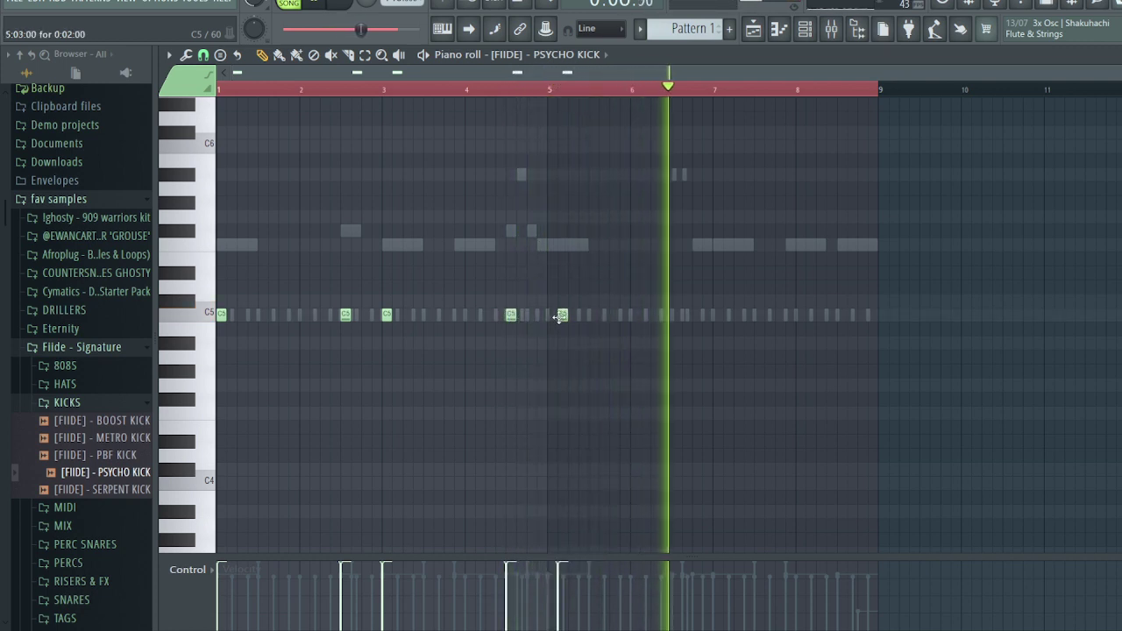
{"action": "left_click_drag", "start_coordinate": [559, 316], "coordinate": [549, 316]}
{"action": "left_click", "coordinate": [667, 314]}
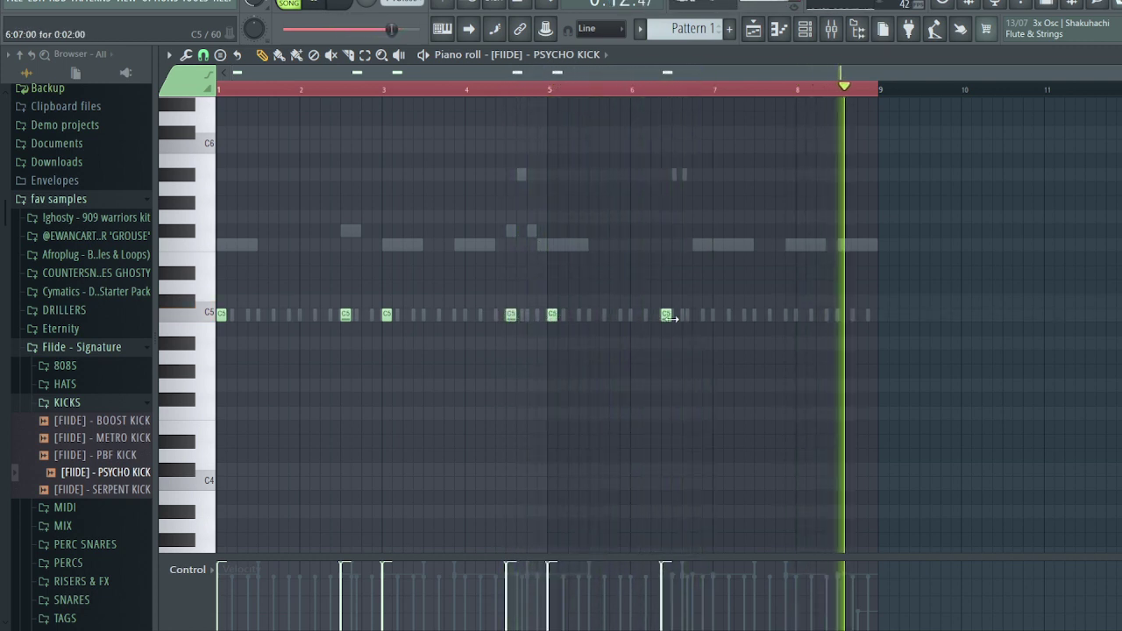
{"action": "left_click", "coordinate": [675, 315]}
{"action": "left_click", "coordinate": [596, 87]}
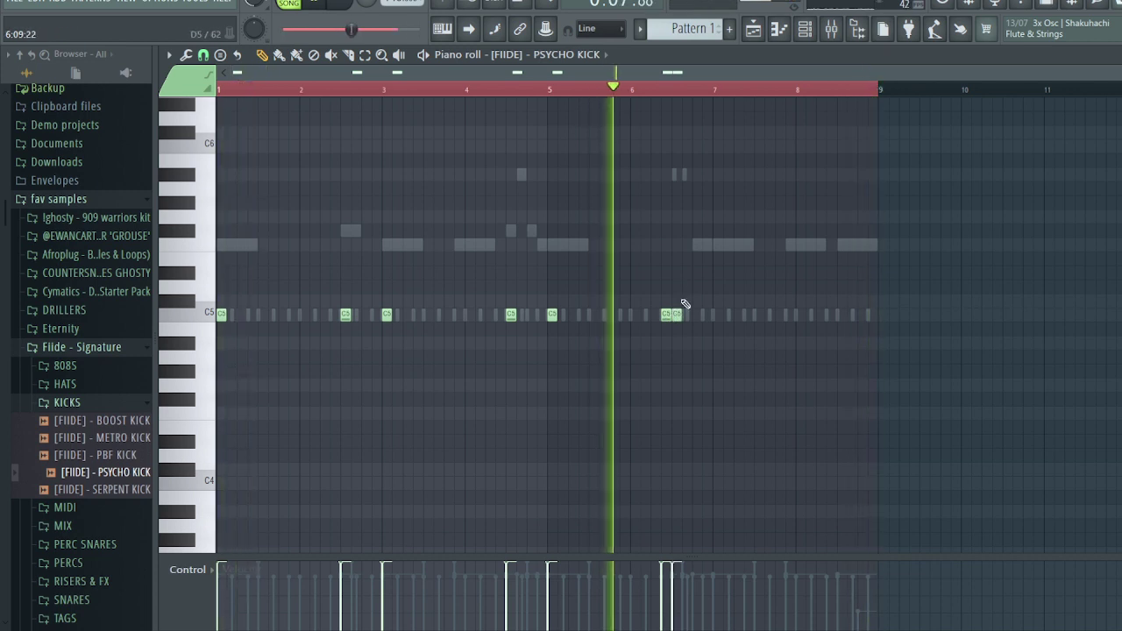
Step: Add 2-step C5 kick notes at bar 7, steps 1 and 15, and remove the extra one at the start of bar 8
{"action": "scroll", "coordinate": [727, 342], "scroll_direction": "up", "scroll_amount": 4}
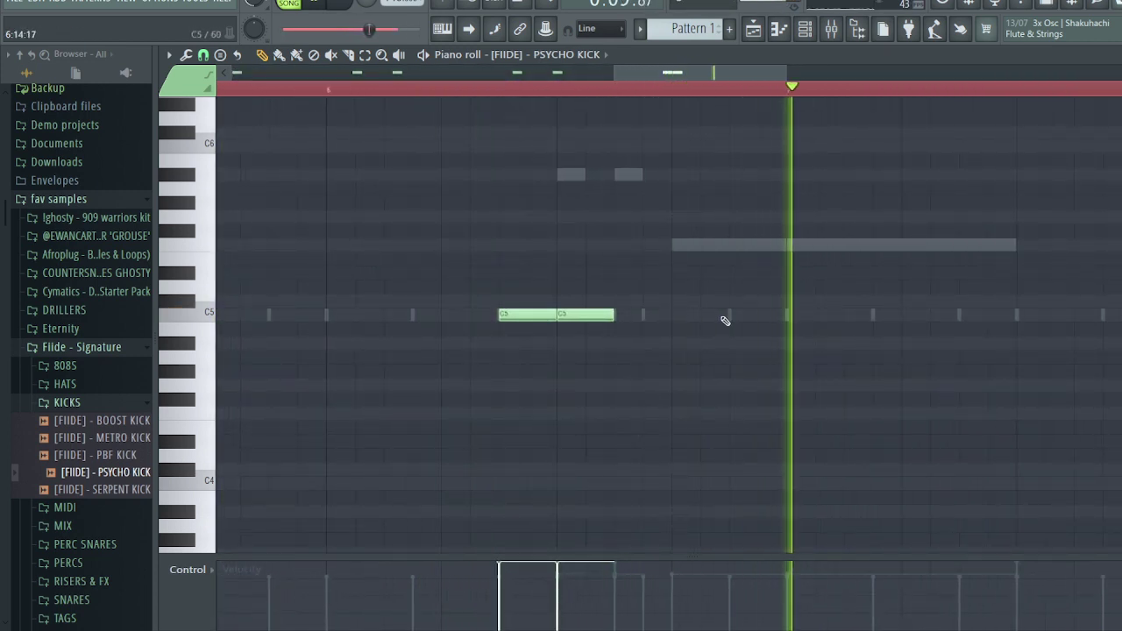
{"action": "left_click", "coordinate": [789, 315]}
{"action": "scroll", "coordinate": [841, 333], "scroll_direction": "down", "scroll_amount": 5}
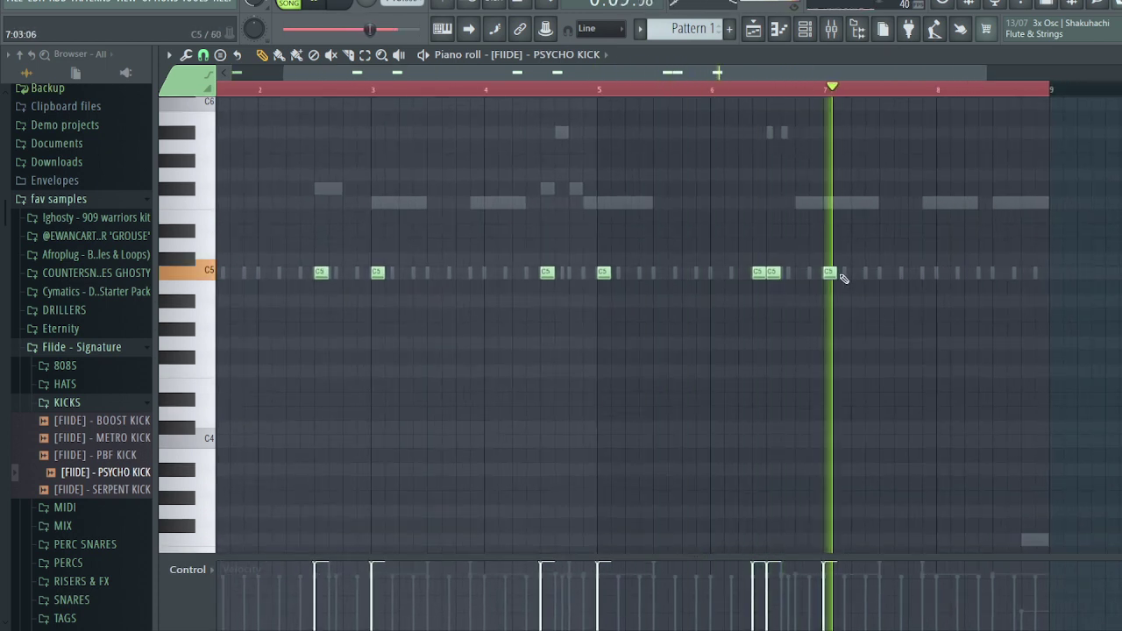
{"action": "left_click", "coordinate": [928, 273]}
{"action": "left_click", "coordinate": [942, 272]}
{"action": "right_click", "coordinate": [944, 272]}
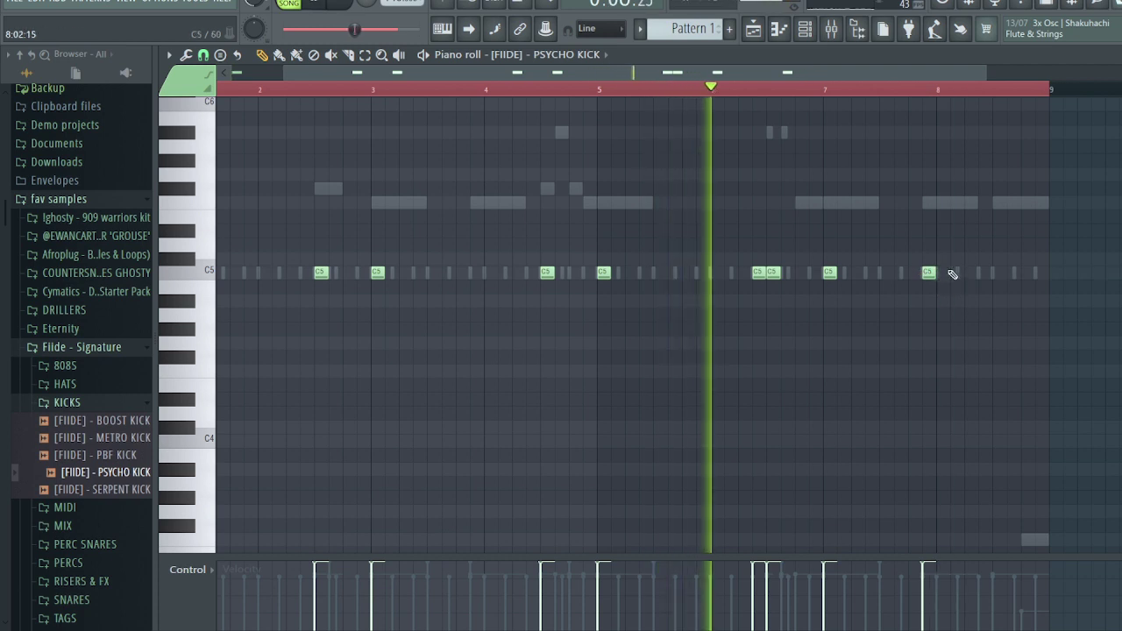
Step: Place a C5 kick note at bar 8, step 9, play it back and close the PSYCHO KICK piano roll
{"action": "left_click", "coordinate": [996, 272]}
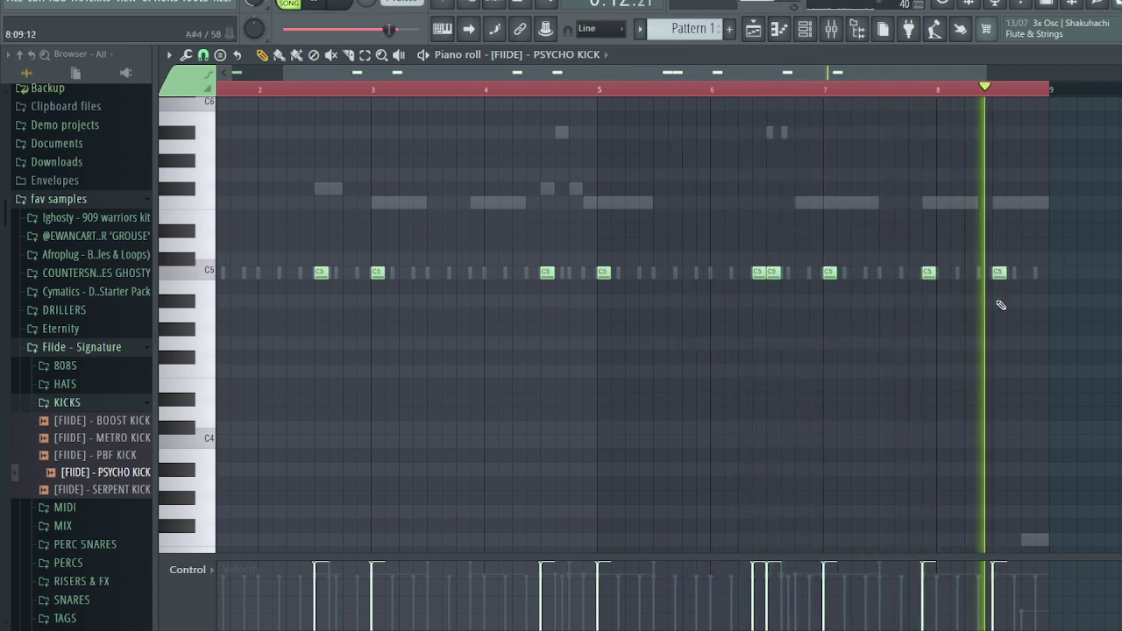
{"action": "key", "text": "Escape"}
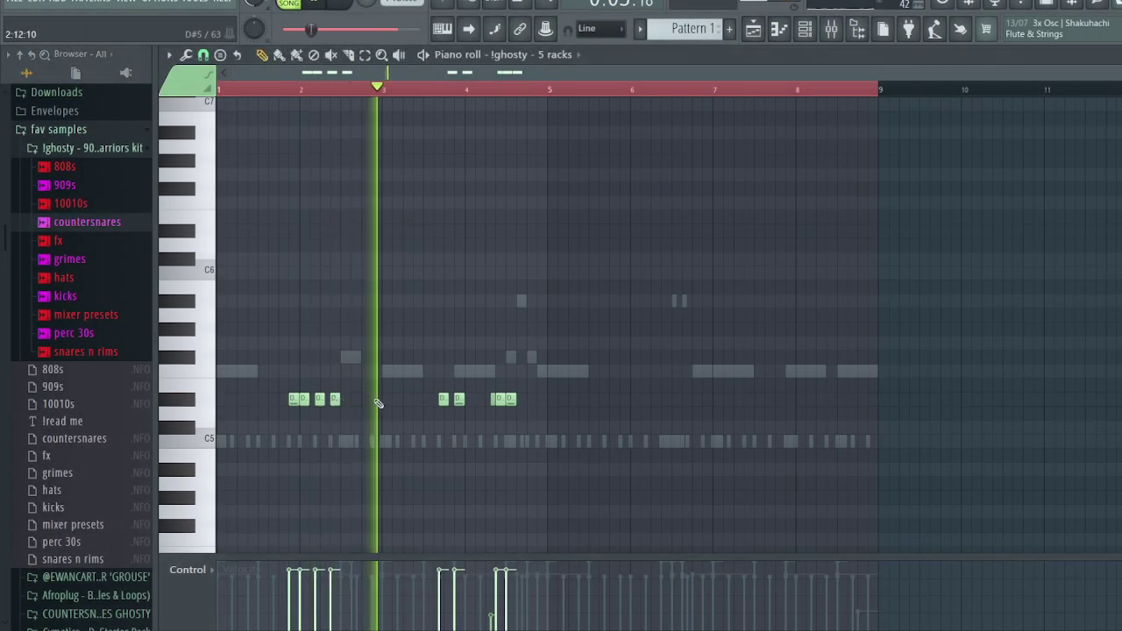
Step: Transpose all notes in the !ghosty - 5 racks piano roll up to F#5 and play the pattern back
{"action": "scroll", "coordinate": [466, 421], "scroll_direction": "up", "scroll_amount": 5}
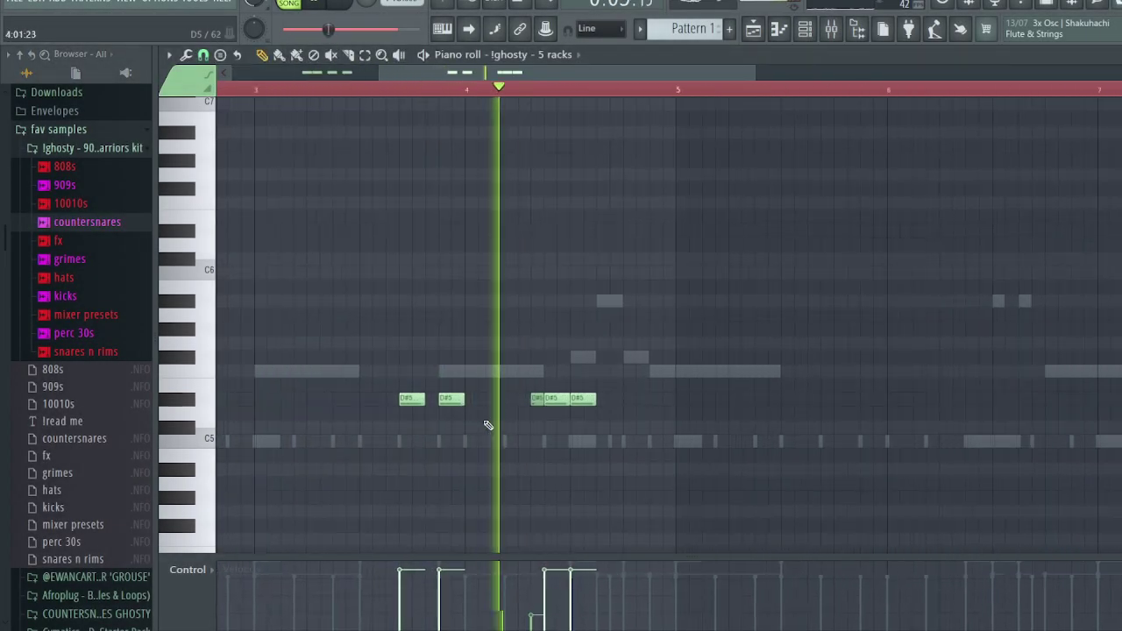
{"action": "key", "text": "space"}
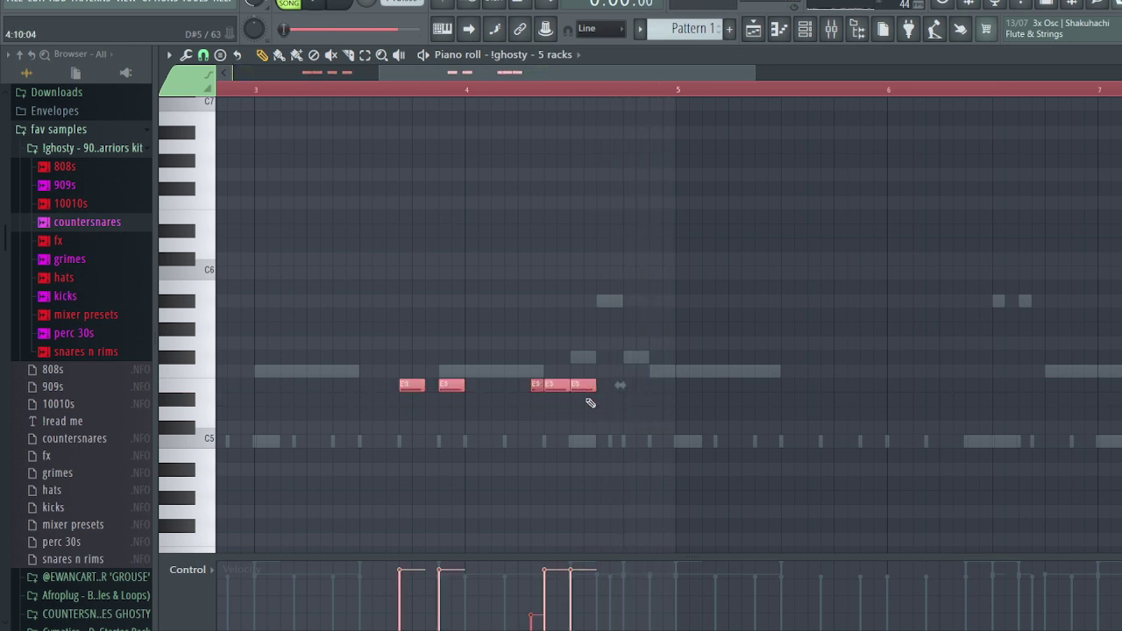
{"action": "key", "text": "space"}
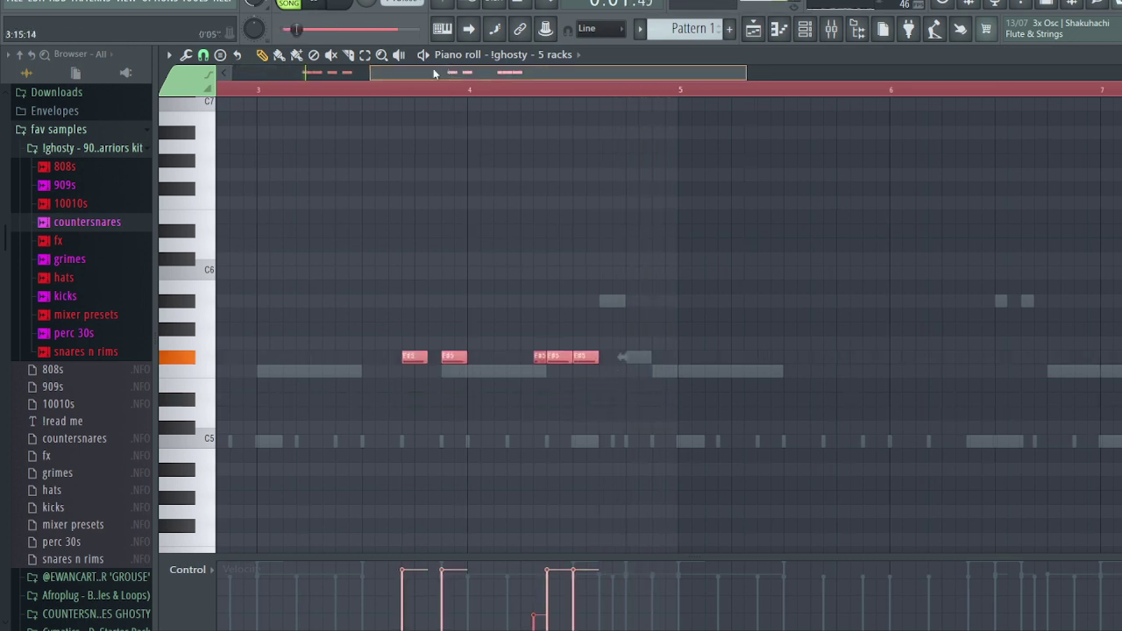
{"action": "key", "text": "ctrl+d"}
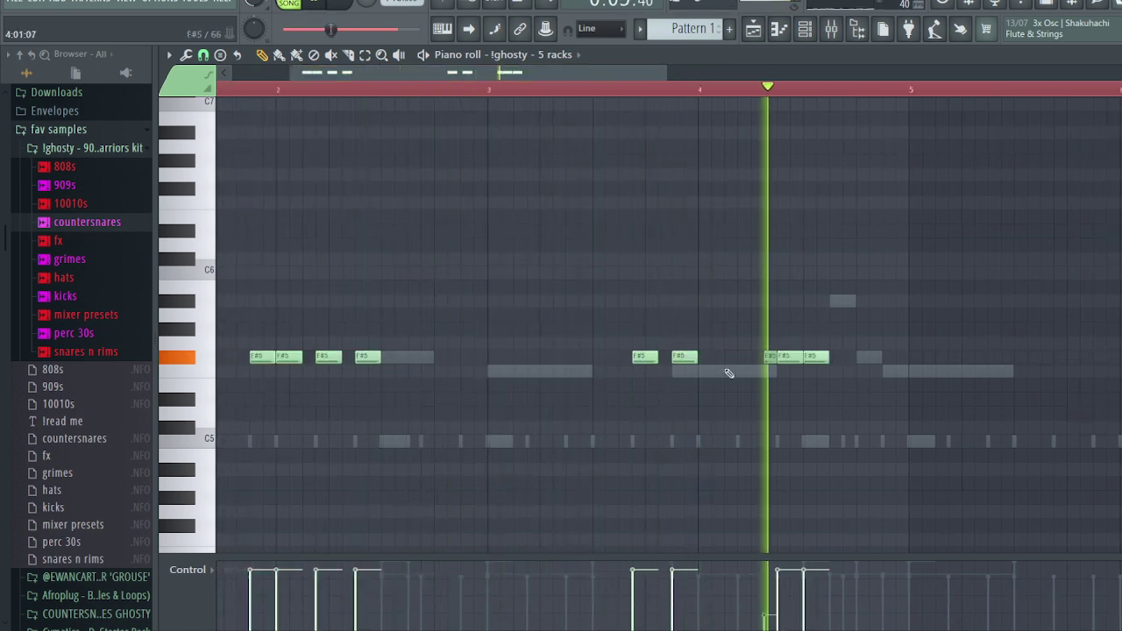
{"action": "key", "text": "space"}
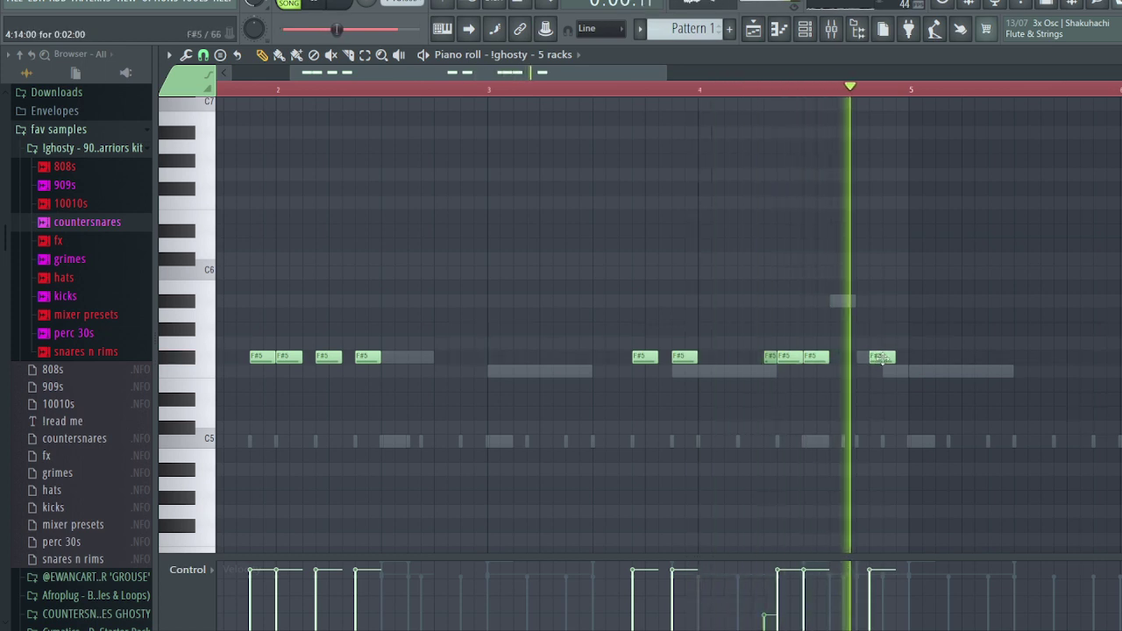
Step: Add 1-step F#5 notes at bar 4, step 12, bar 5, steps 12 and 15, and bar 6, step 1, removing the extra one at bar 5, step 9
{"action": "left_click_drag", "start_coordinate": [880, 359], "coordinate": [869, 361]}
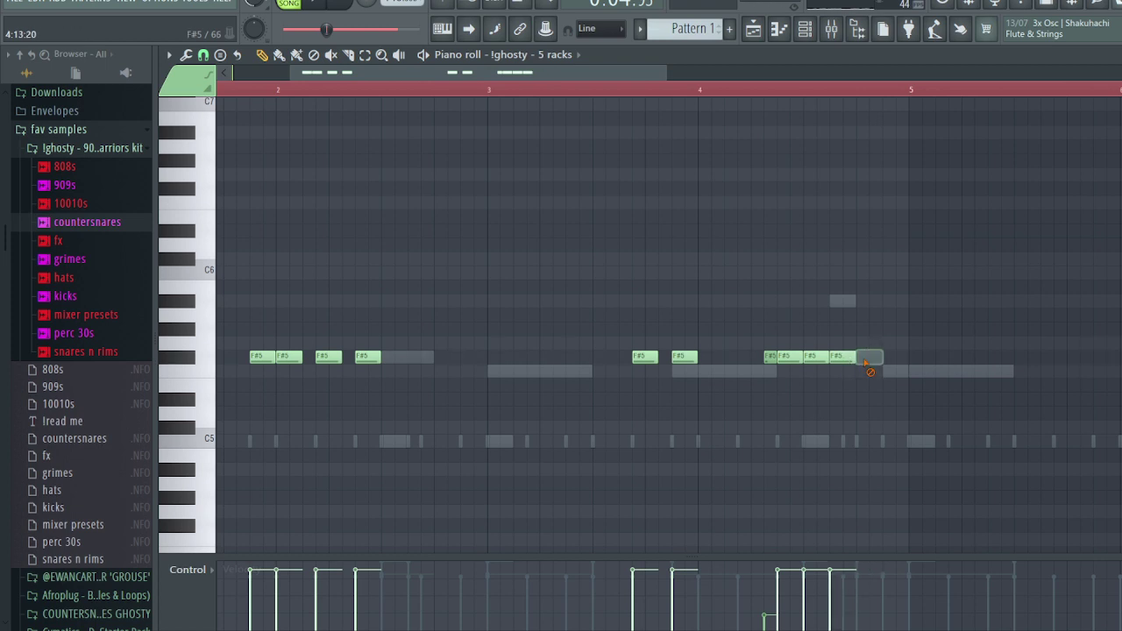
{"action": "left_click_drag", "start_coordinate": [855, 364], "coordinate": [857, 365]}
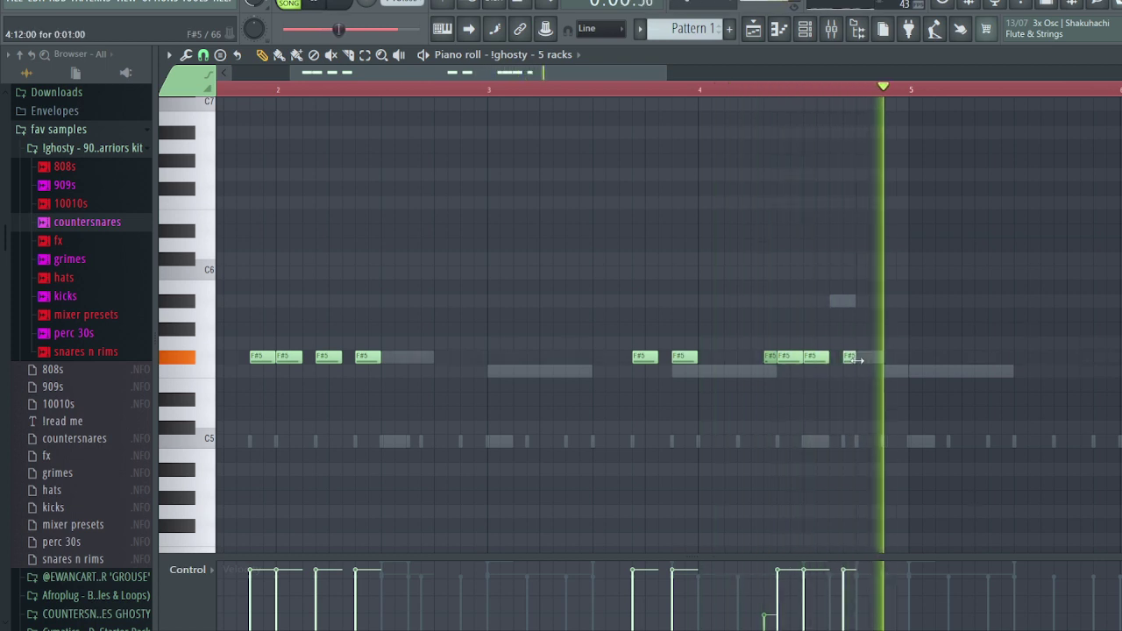
{"action": "left_click", "coordinate": [1019, 357]}
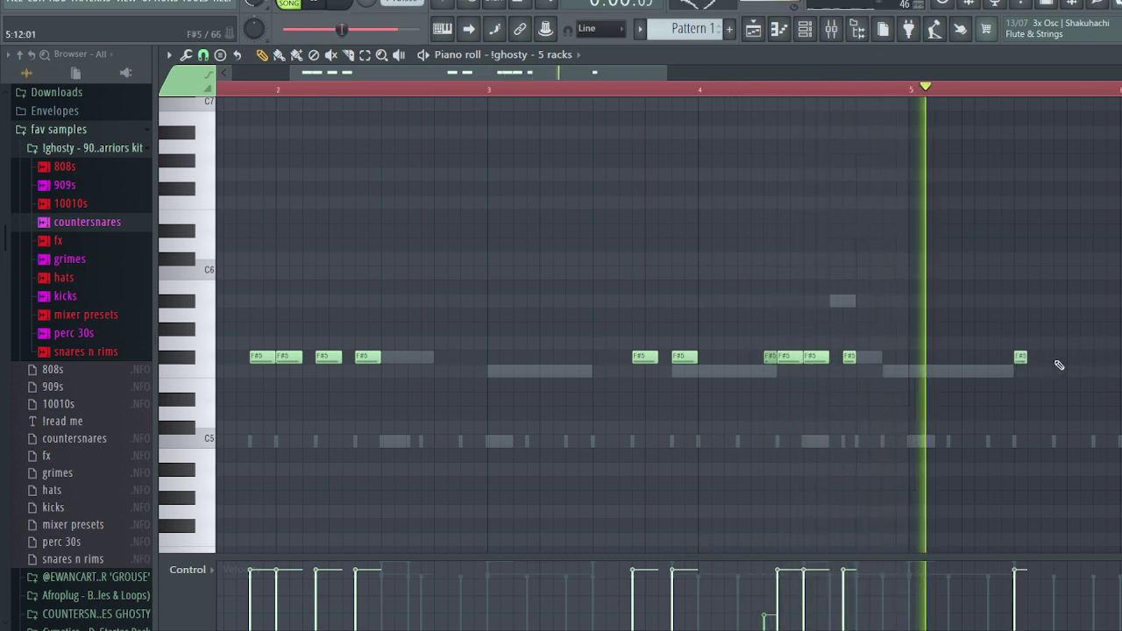
{"action": "left_click", "coordinate": [1058, 358]}
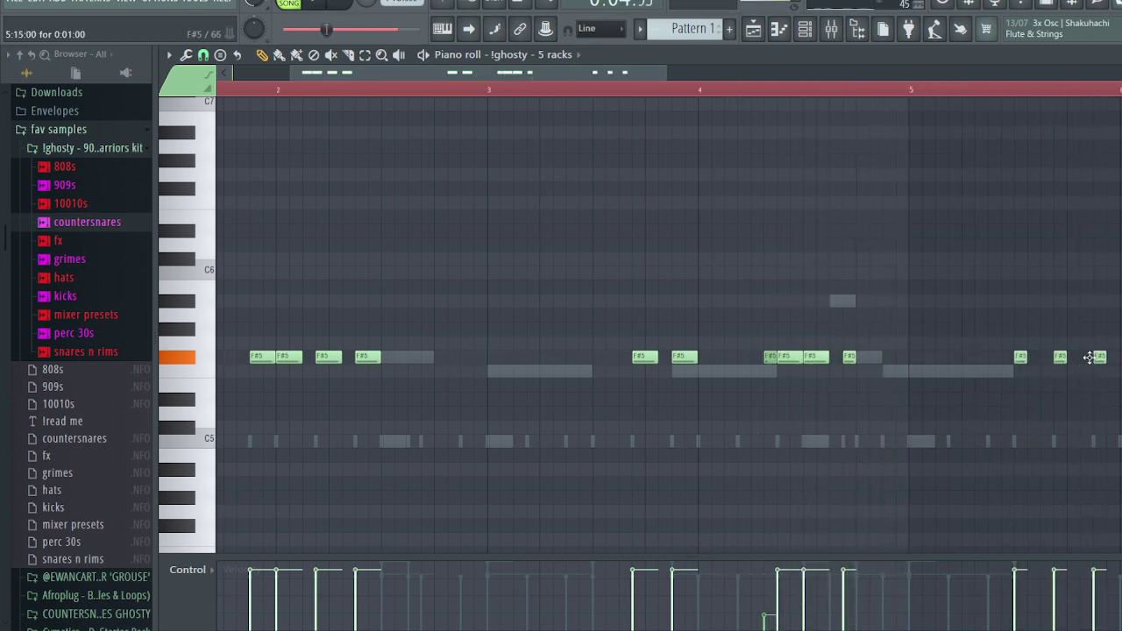
{"action": "right_click", "coordinate": [1020, 357]}
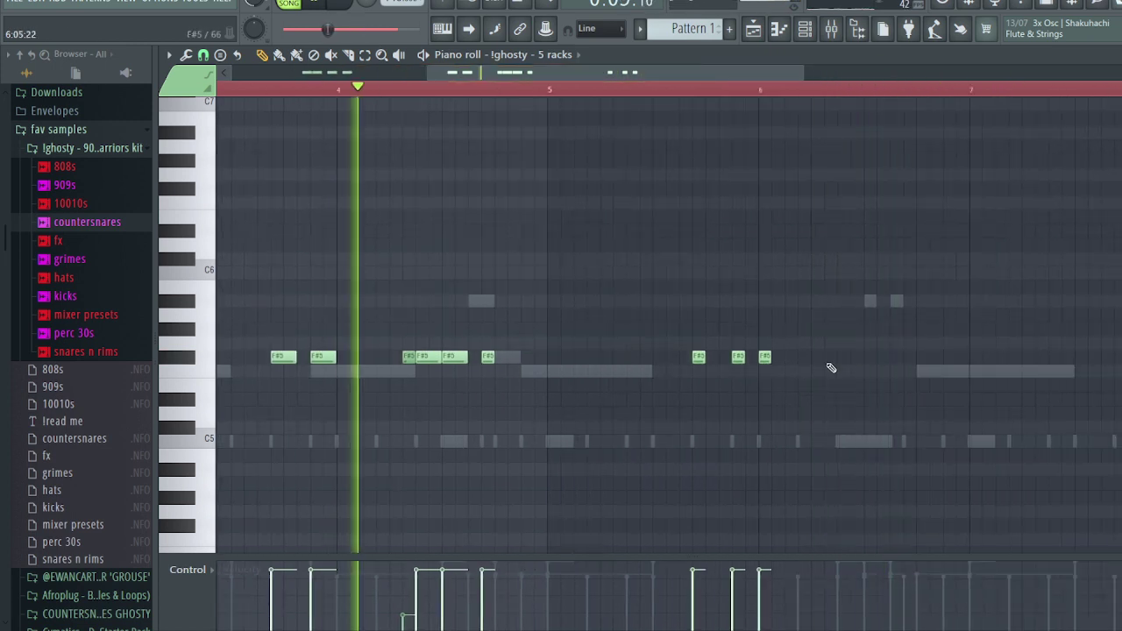
Step: Add 1-step F#5 notes at bar 6, steps 12 and 15, and bar 7, steps 4, 7, 9 and 12, and close the piano roll
{"action": "left_click", "coordinate": [910, 357]}
{"action": "left_click", "coordinate": [949, 357]}
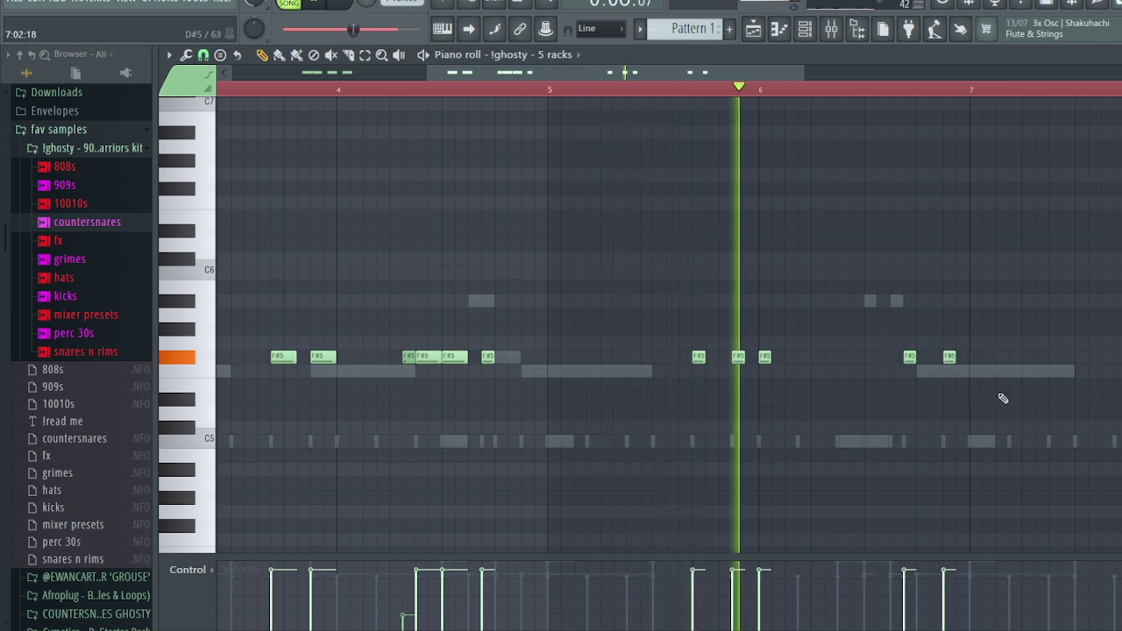
{"action": "left_click", "coordinate": [1008, 356]}
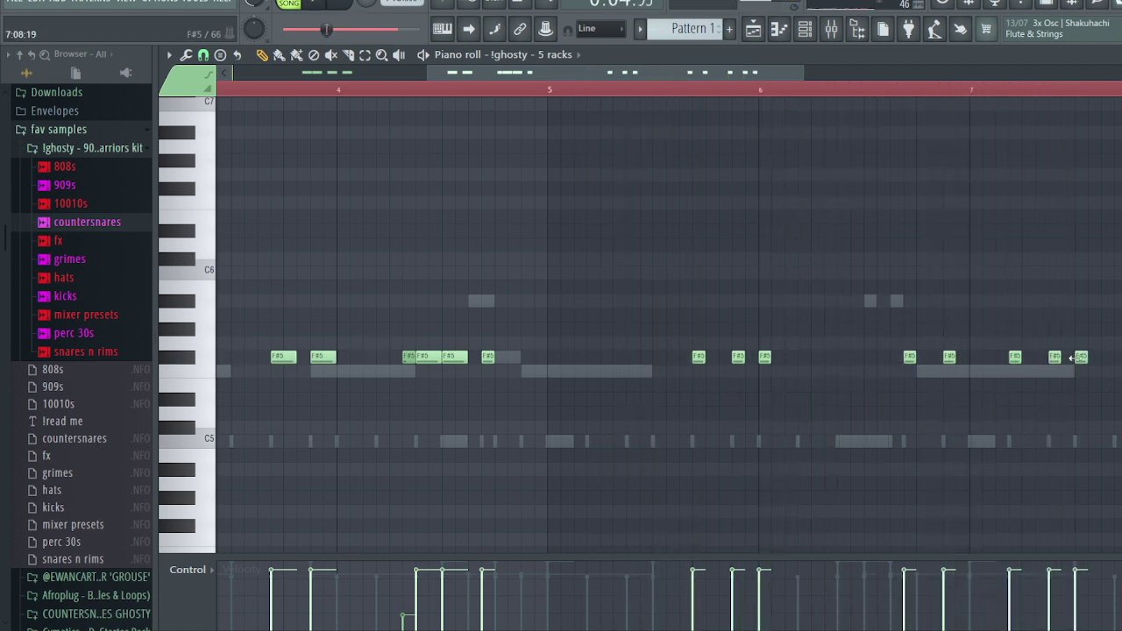
{"action": "left_click", "coordinate": [1116, 357]}
{"action": "left_click_drag", "start_coordinate": [722, 76], "coordinate": [868, 99]}
{"action": "scroll", "coordinate": [867, 97], "scroll_direction": "down", "scroll_amount": 3}
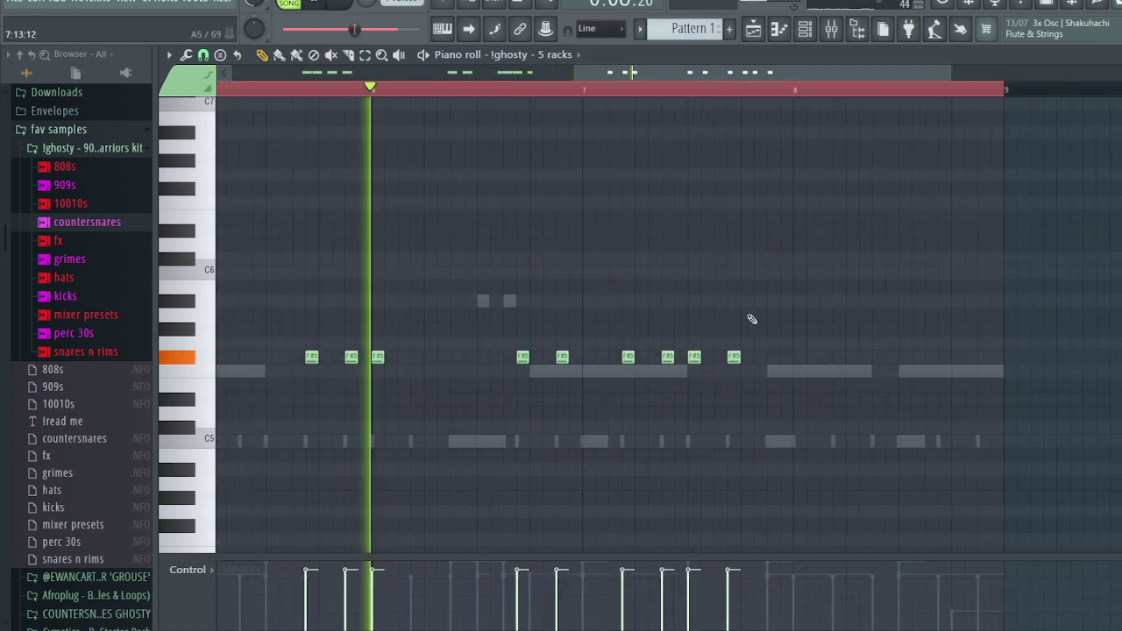
{"action": "key", "text": "Escape"}
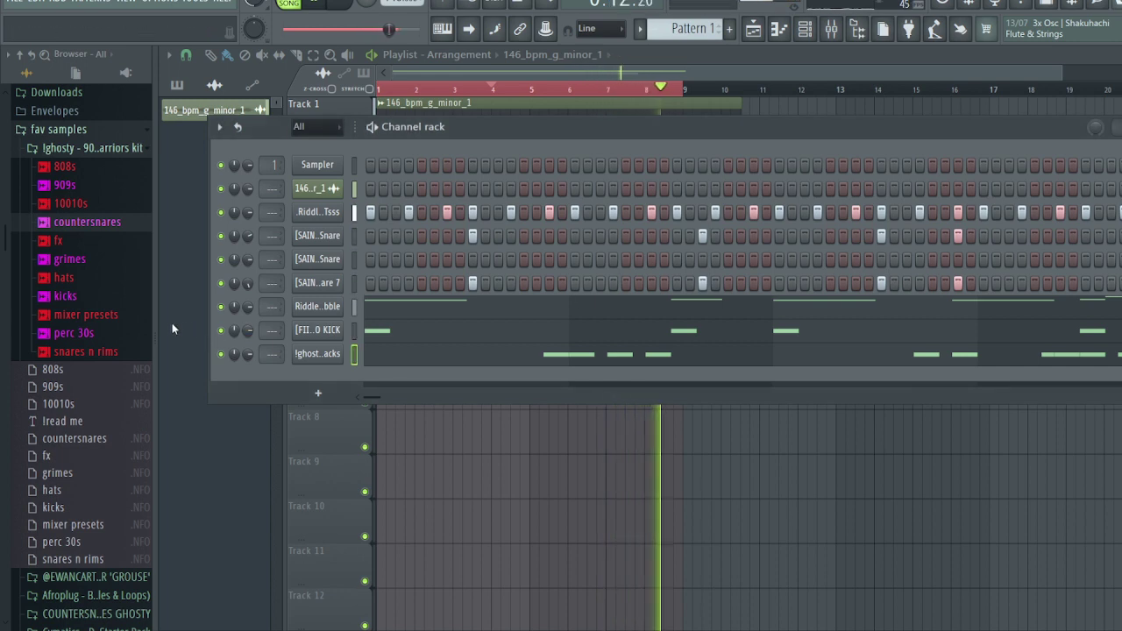
Step: Find Riddler - Stomp (Recycled) in the Riddler drum kit's FX & Percs folder, add it as a channel and place a hit at bar 1, step 1
{"action": "left_click", "coordinate": [87, 147]}
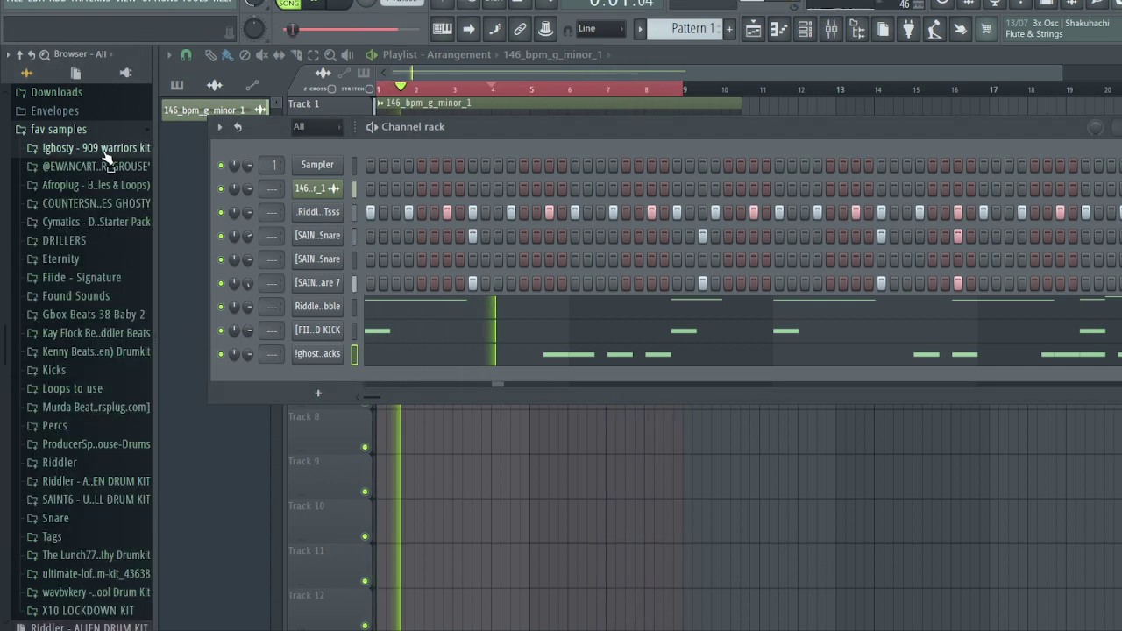
{"action": "left_click", "coordinate": [58, 466]}
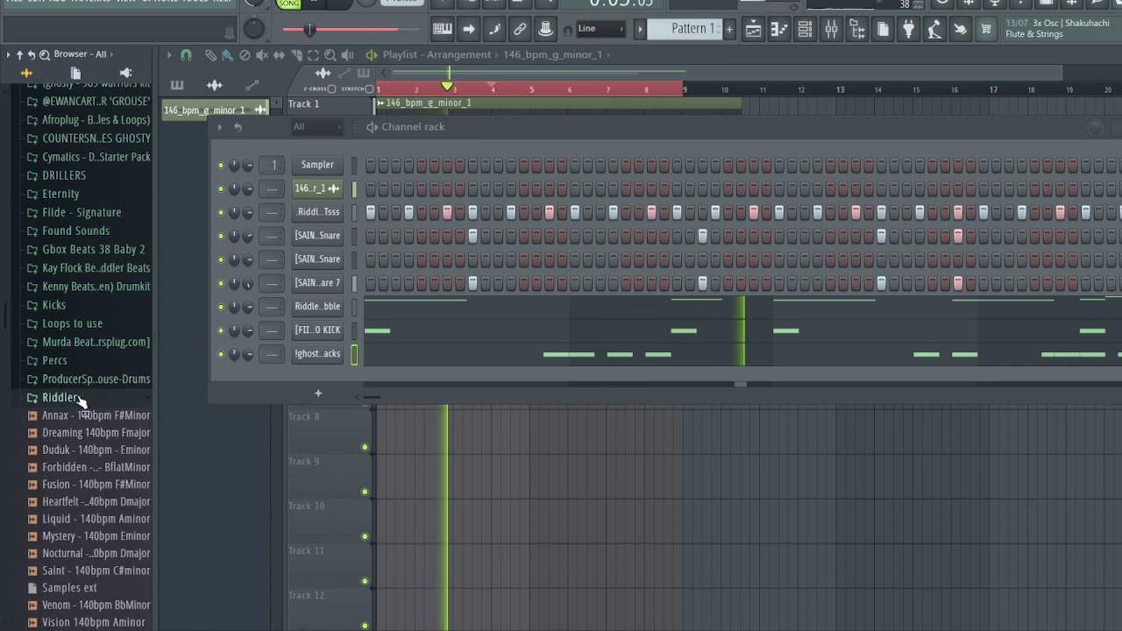
{"action": "left_click", "coordinate": [59, 397]}
{"action": "left_click", "coordinate": [83, 417]}
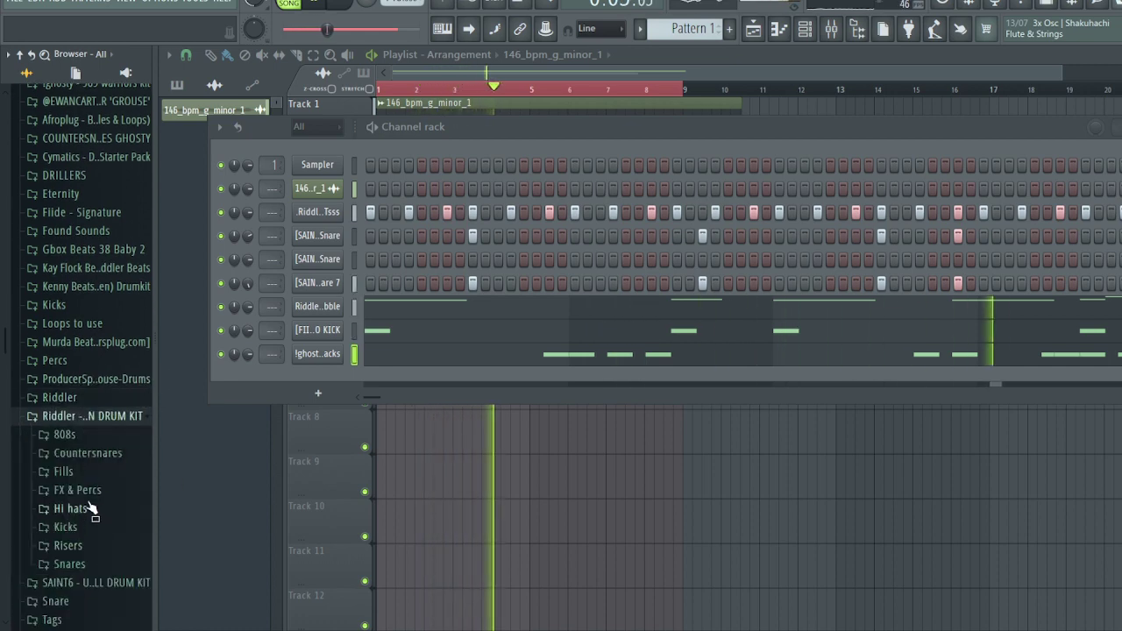
{"action": "left_click", "coordinate": [83, 490]}
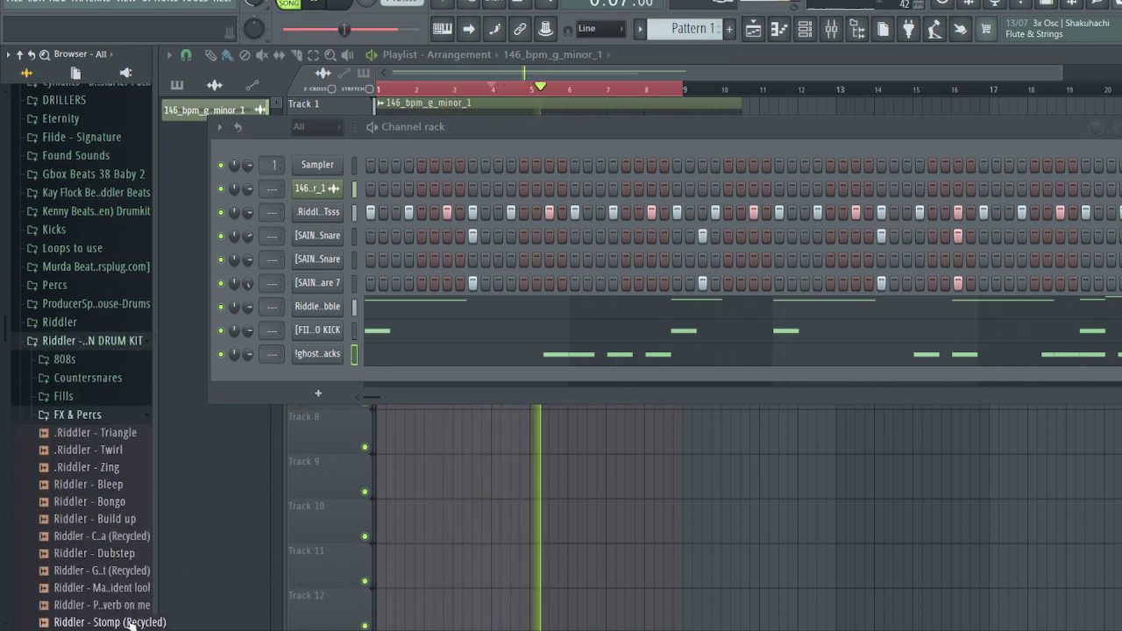
{"action": "left_click_drag", "start_coordinate": [294, 596], "coordinate": [370, 375]}
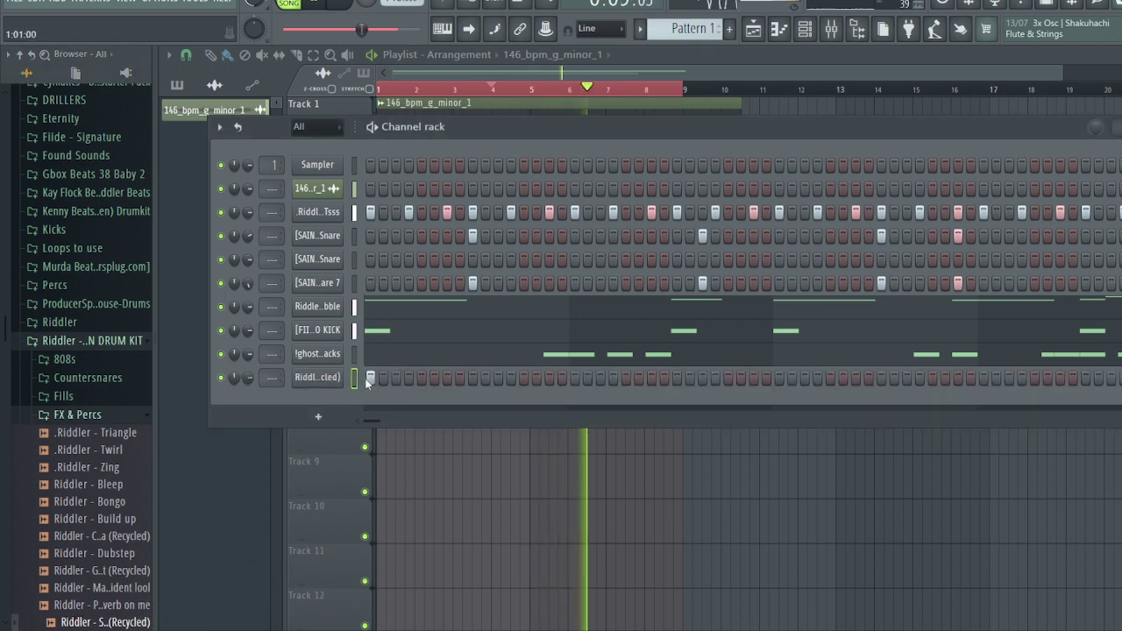
Step: Set the Stomp (Recycled) channel's echo delay feedback to about 49% and close its settings
{"action": "right_click", "coordinate": [326, 378]}
{"action": "left_click", "coordinate": [326, 378]}
{"action": "left_click", "coordinate": [301, 225]}
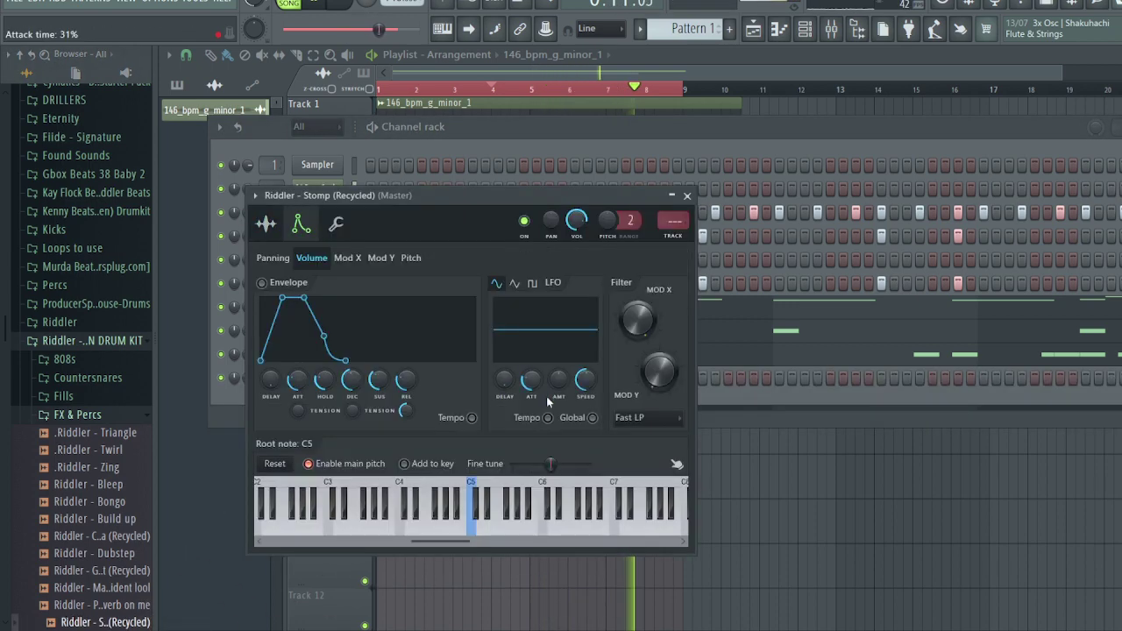
{"action": "left_click", "coordinate": [333, 226]}
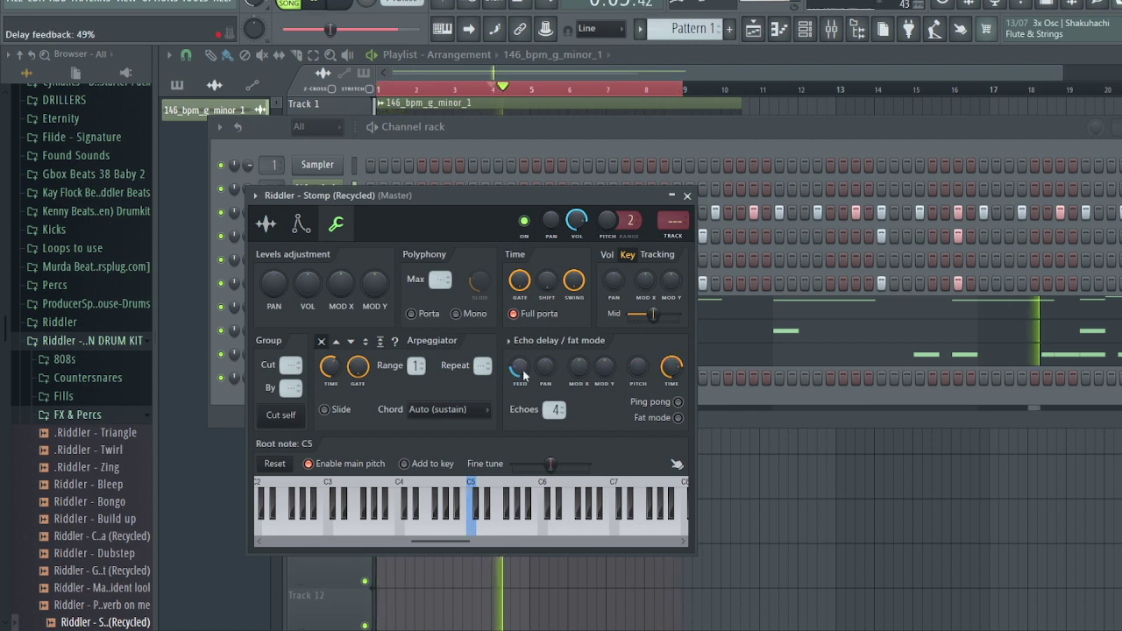
{"action": "left_click", "coordinate": [687, 196]}
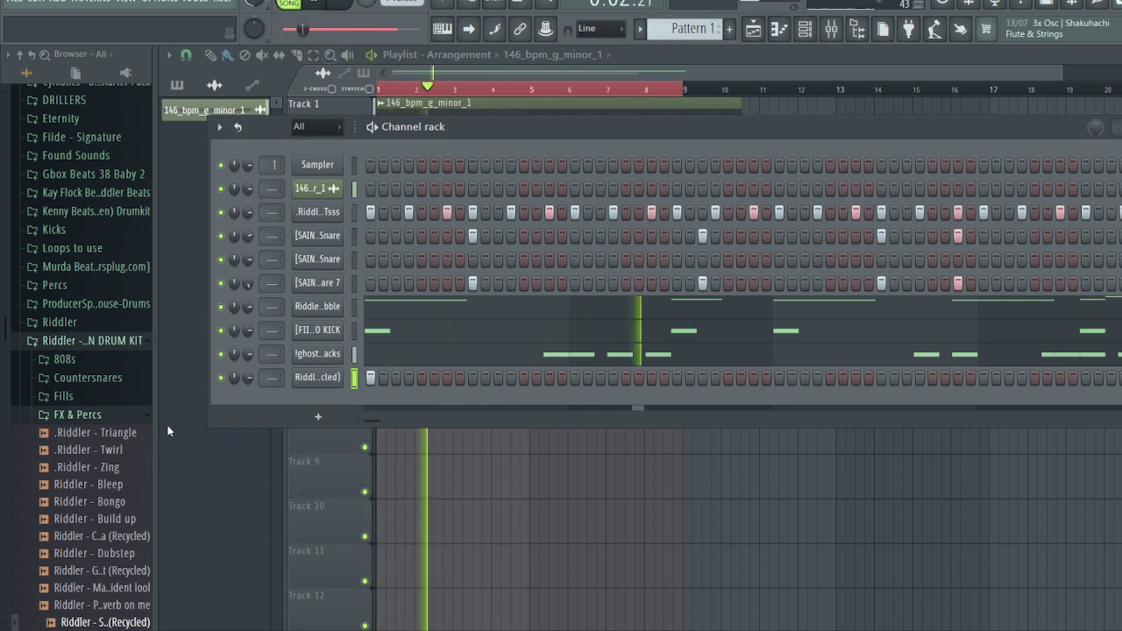
Step: Collapse the FX & Percs folder, try a Dior Snare hit at bar 1, step 15, and place it at bar 2, step 3 instead
{"action": "left_click", "coordinate": [113, 420]}
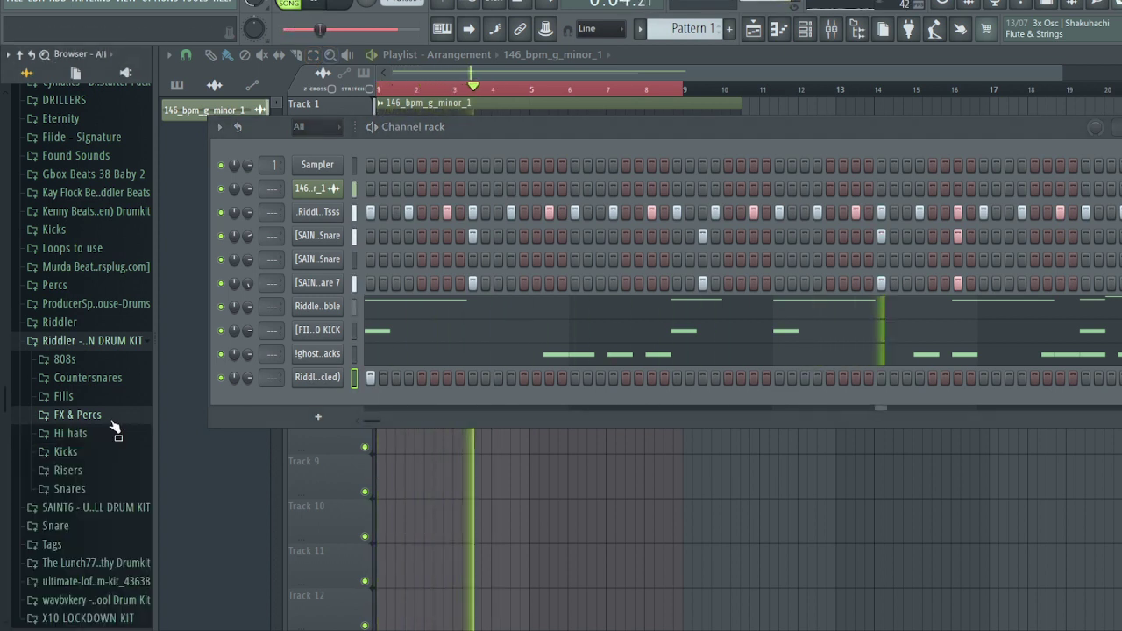
{"action": "left_click", "coordinate": [549, 235]}
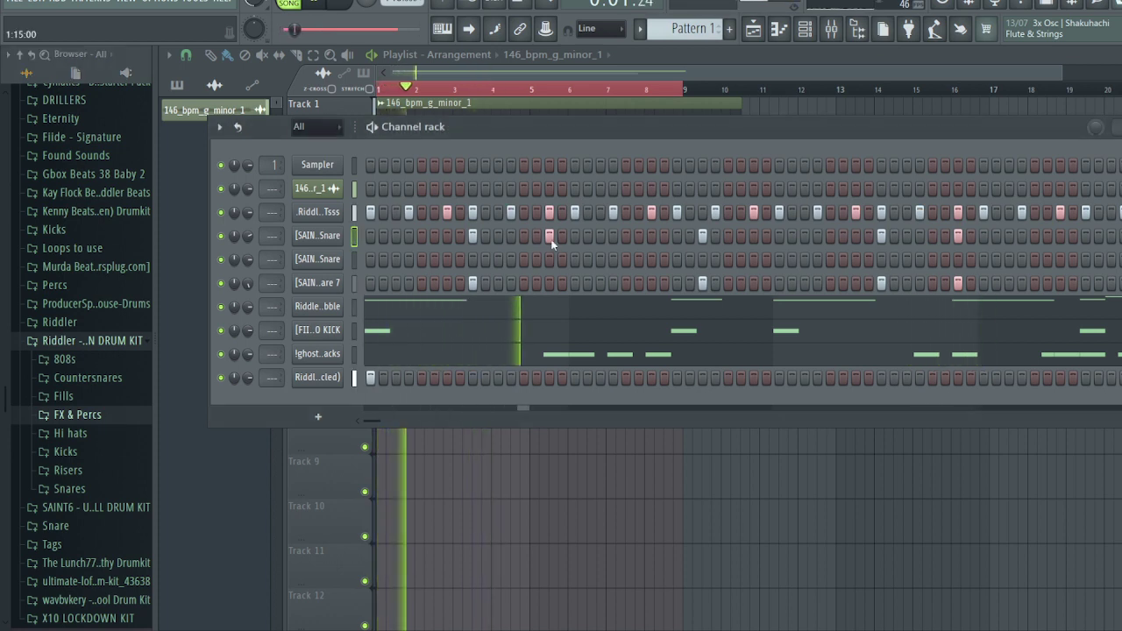
{"action": "left_click", "coordinate": [587, 235]}
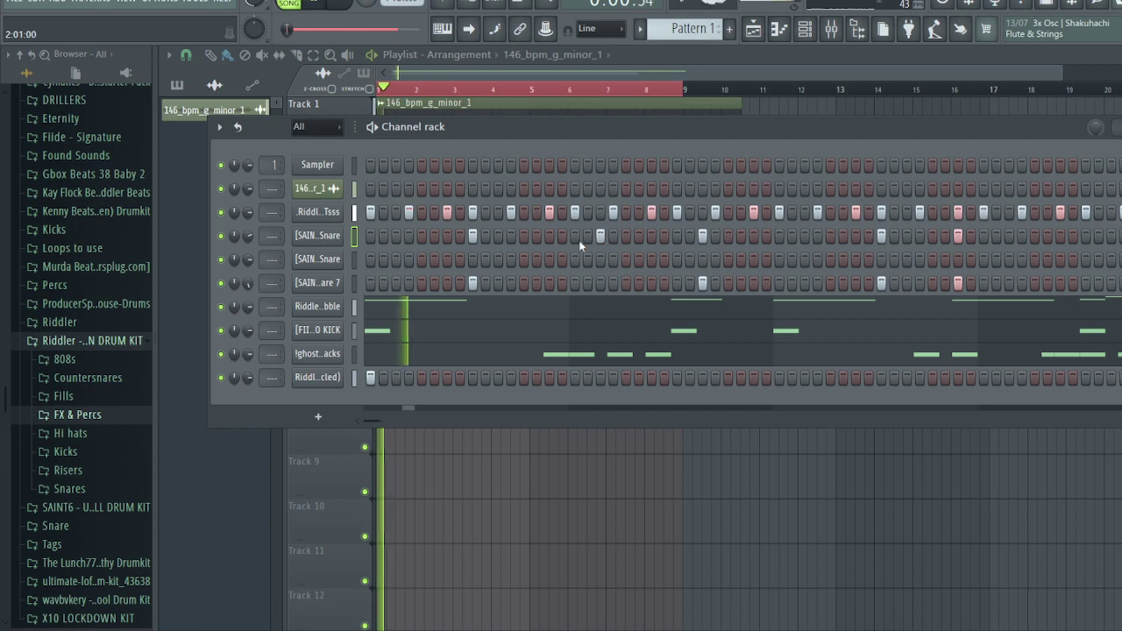
Step: In the Dior Snare piano roll, slightly lower the velocity of the hit at bar 2, step 3, and play it back
{"action": "key", "text": "F7"}
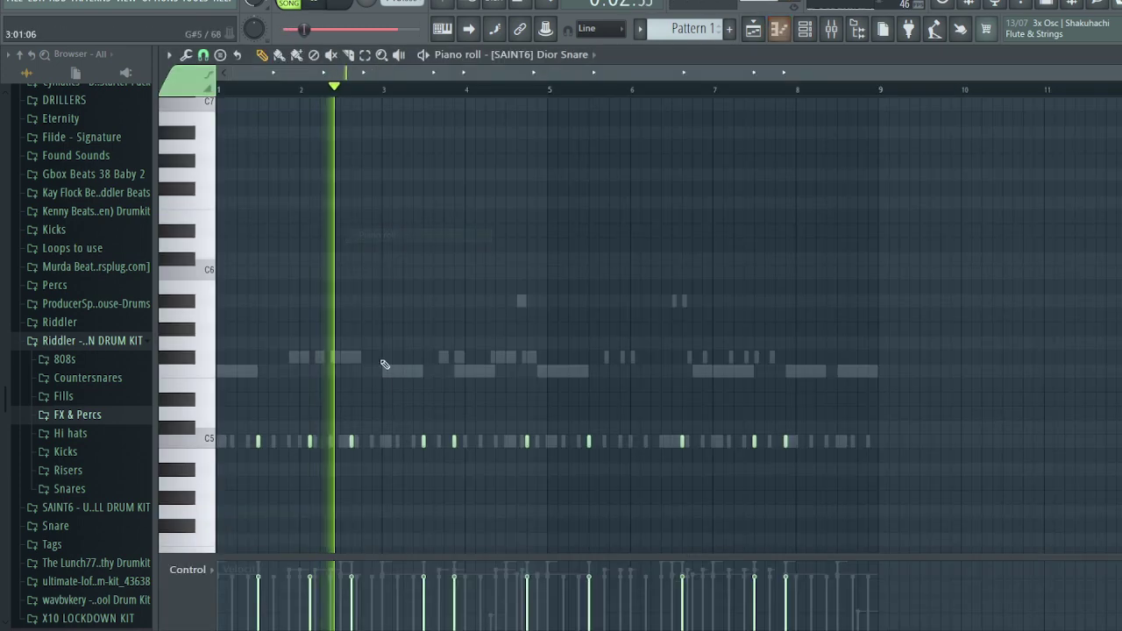
{"action": "key", "text": "space"}
{"action": "scroll", "coordinate": [303, 474], "scroll_direction": "up", "scroll_amount": 2, "text": "ctrl"}
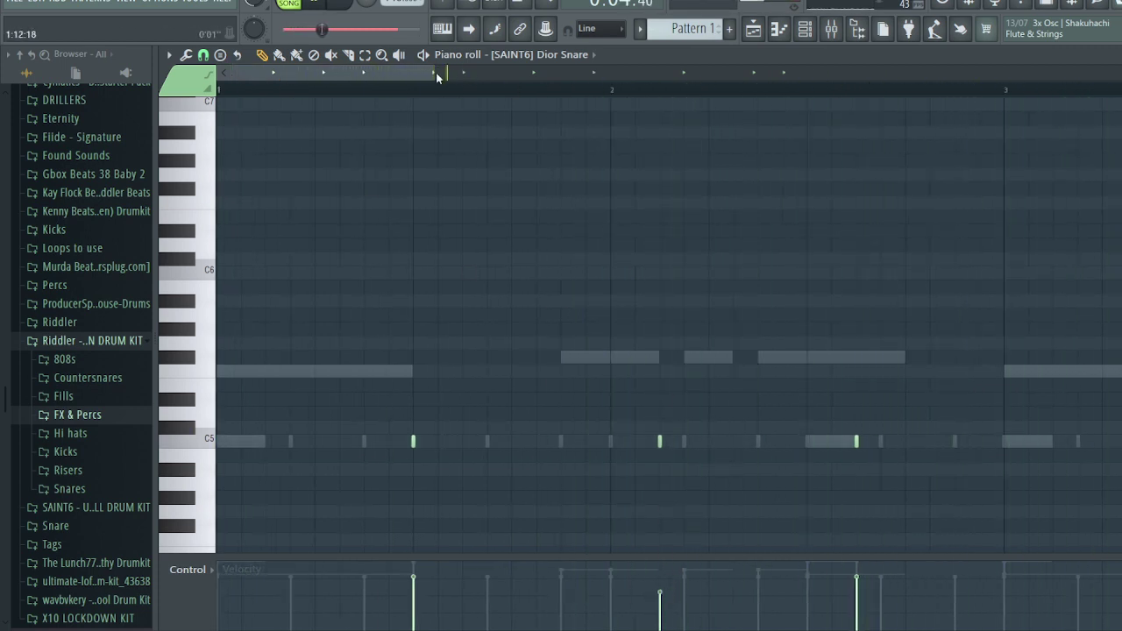
{"action": "left_click_drag", "start_coordinate": [438, 74], "coordinate": [635, 73]}
{"action": "key", "text": "space"}
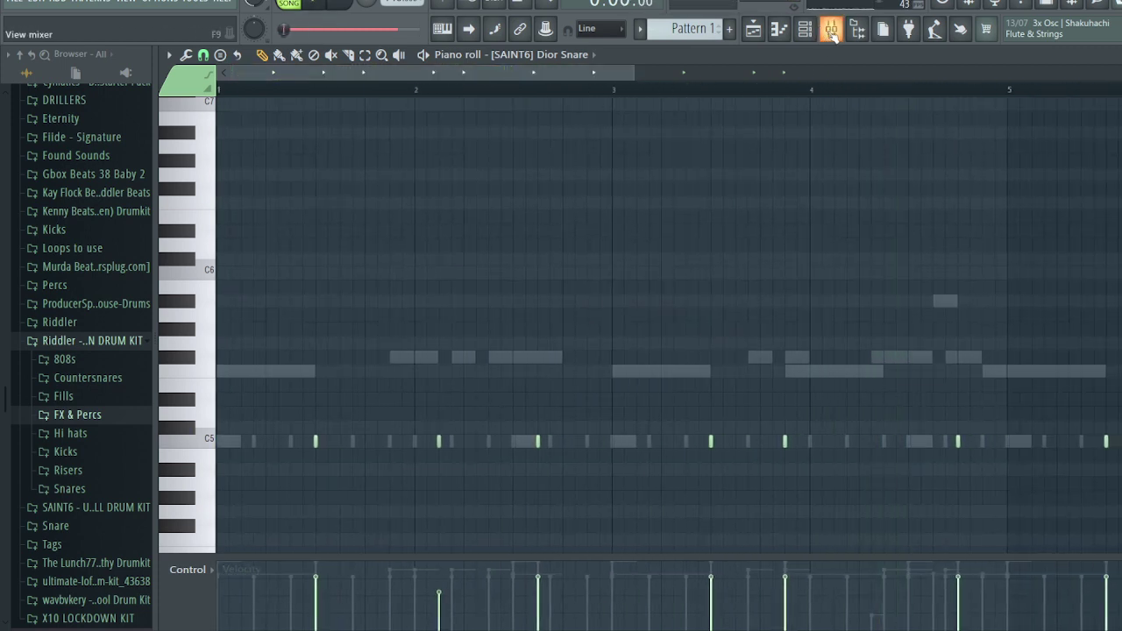
Step: Try C5 Dior Snare notes at bar 4, steps 4 and 5, and replace them with a single one at bar 4, step 7
{"action": "left_click", "coordinate": [806, 31]}
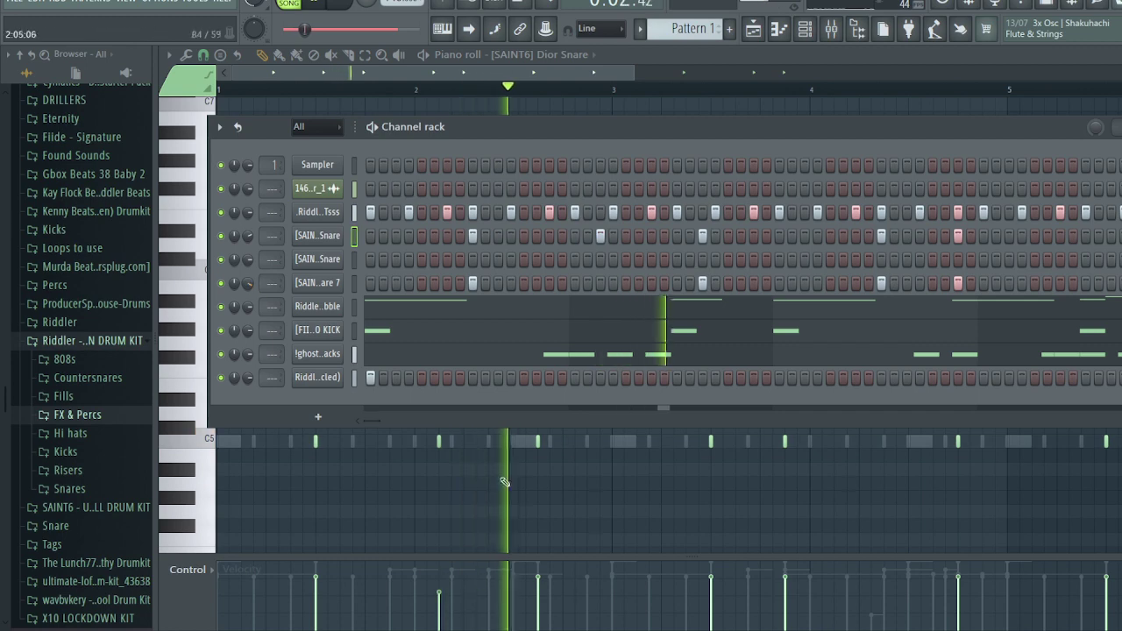
{"action": "left_click", "coordinate": [536, 473]}
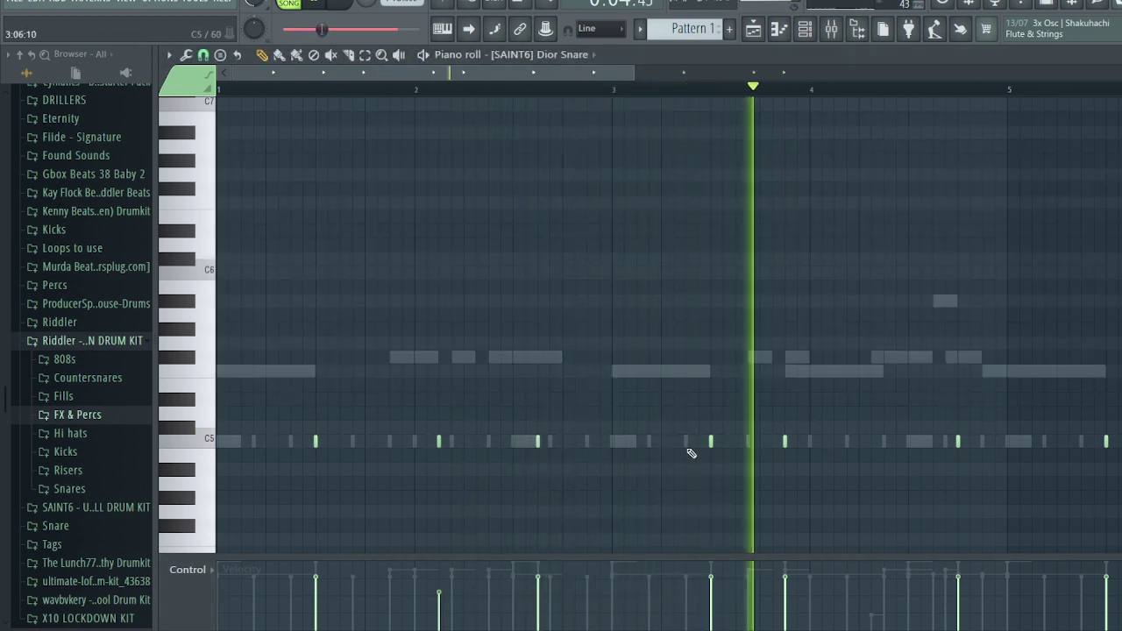
{"action": "left_click", "coordinate": [858, 440]}
{"action": "left_click", "coordinate": [848, 441]}
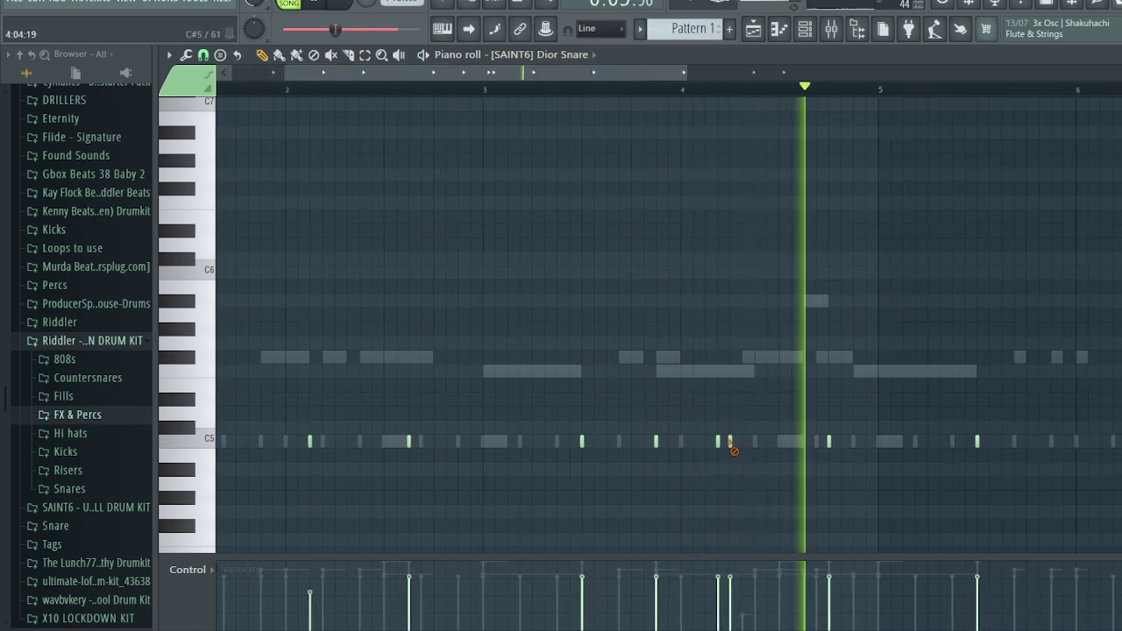
{"action": "right_click", "coordinate": [729, 441]}
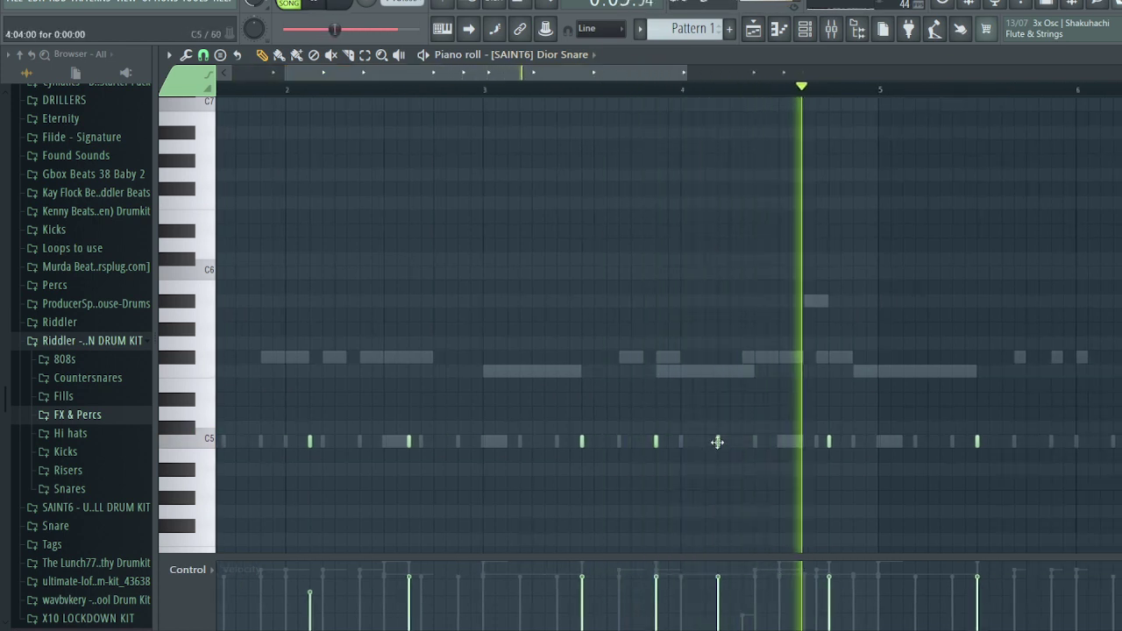
{"action": "left_click", "coordinate": [755, 442]}
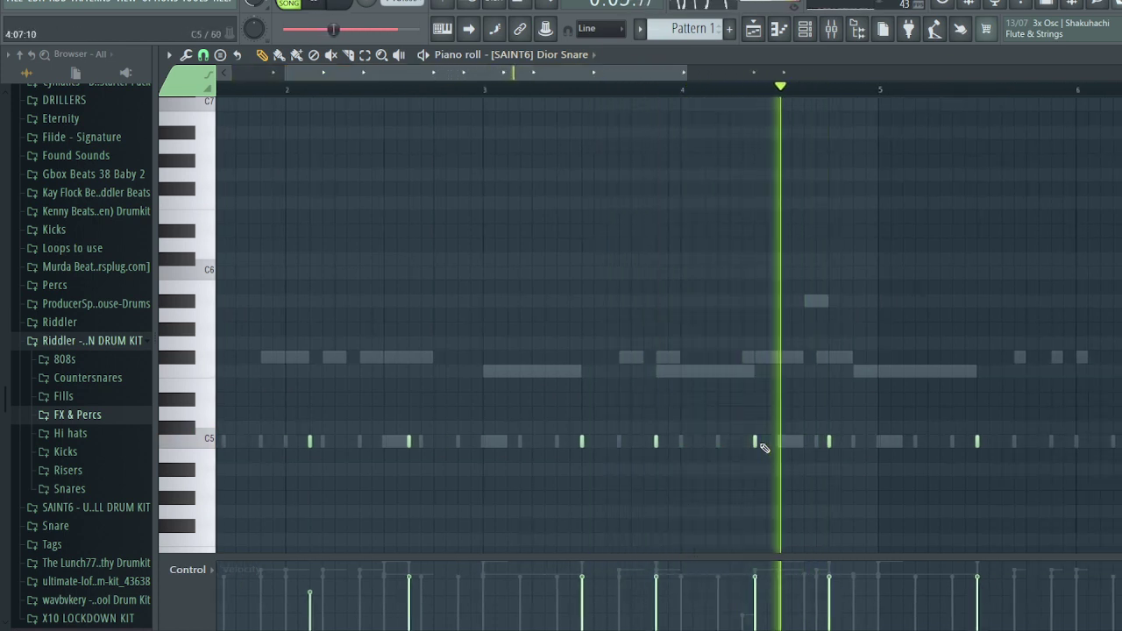
Step: Add C5 Dior Snare hits at bar 5, step 7, and bar 7, step 3, and lower the velocity of both
{"action": "left_click", "coordinate": [952, 441]}
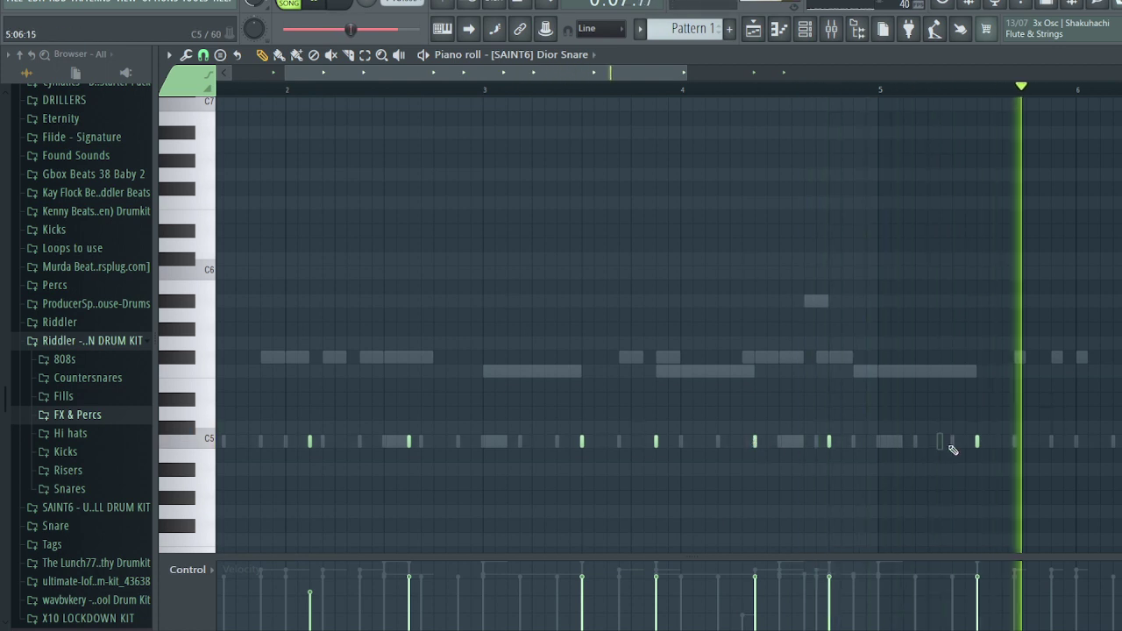
{"action": "left_click_drag", "start_coordinate": [657, 75], "coordinate": [812, 77]}
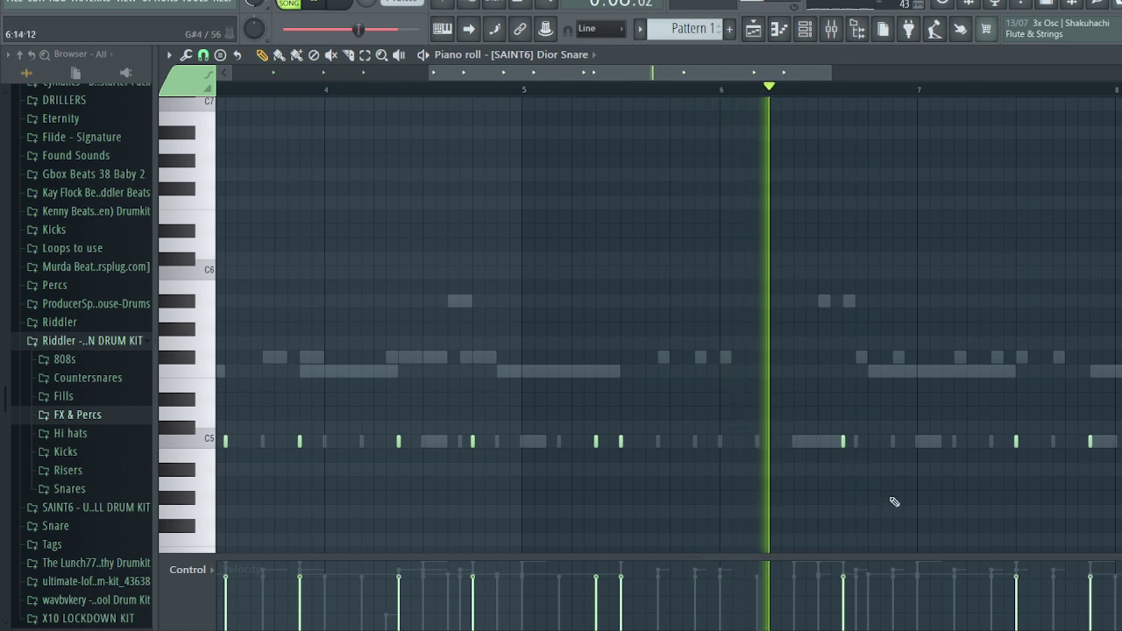
{"action": "left_click", "coordinate": [943, 441]}
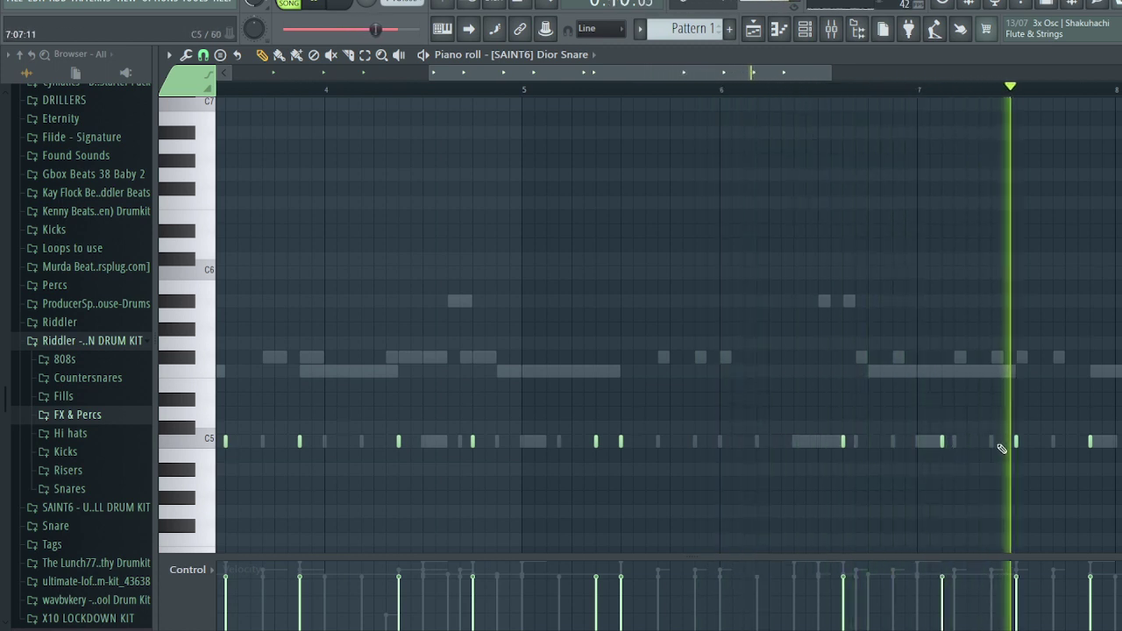
{"action": "left_click_drag", "start_coordinate": [954, 593], "coordinate": [927, 602]}
{"action": "left_click", "coordinate": [597, 593]}
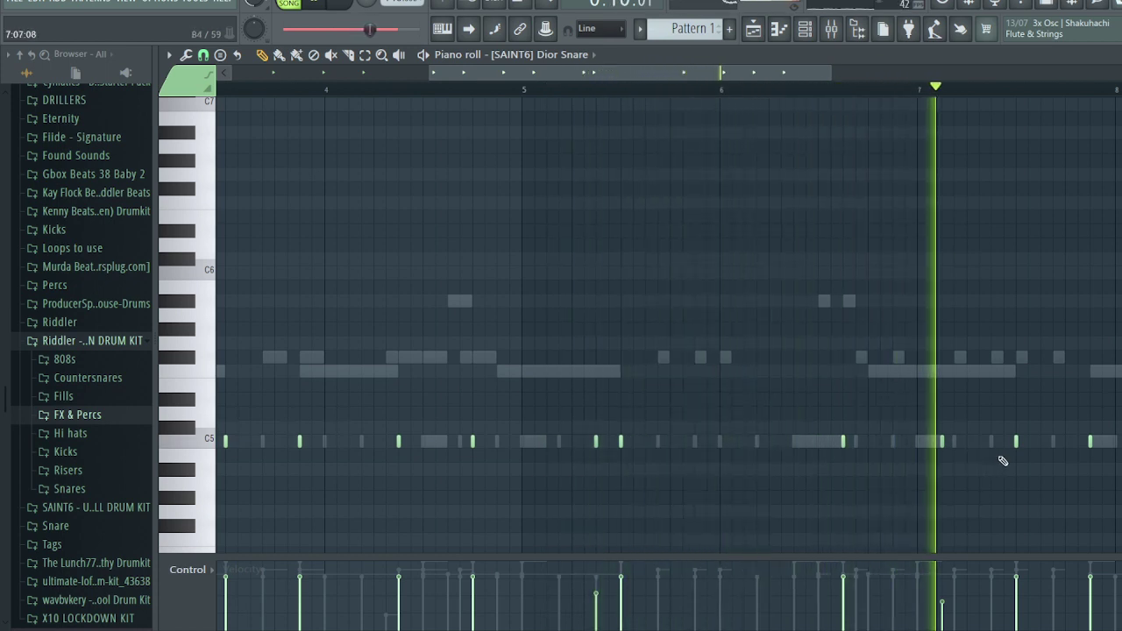
{"action": "left_click", "coordinate": [950, 593]}
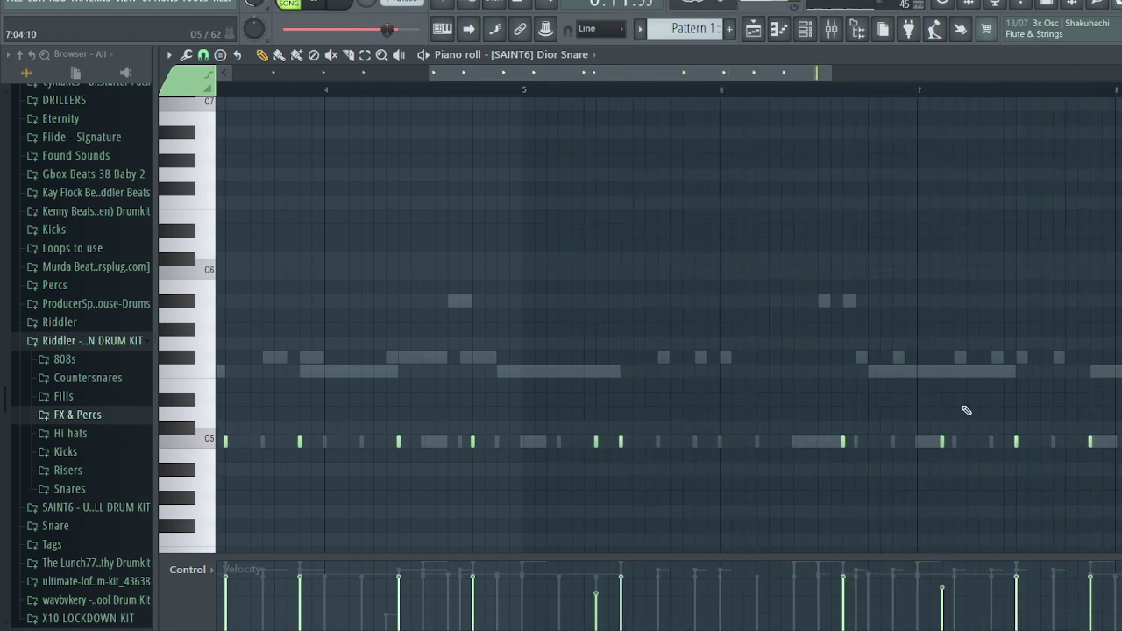
Step: Move the Dior Snare hit from bar 8, step 4, to bar 7, step 12, and try another at bar 8, step 12
{"action": "scroll", "coordinate": [1001, 393], "scroll_direction": "down", "scroll_amount": 2}
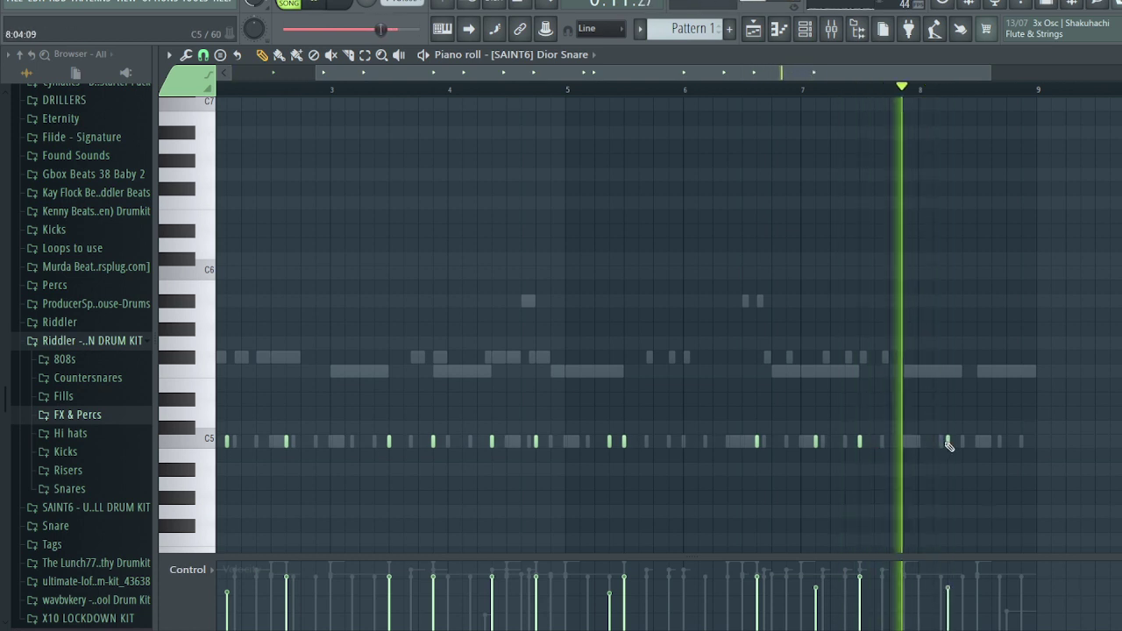
{"action": "scroll", "coordinate": [936, 445], "scroll_direction": "up", "scroll_amount": 3}
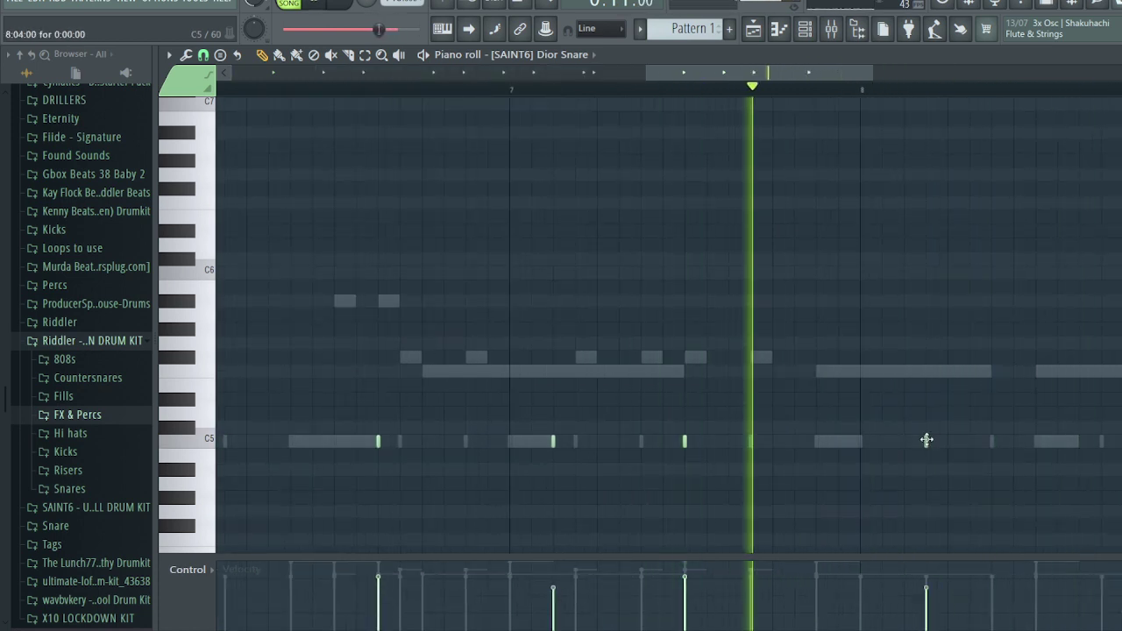
{"action": "left_click_drag", "start_coordinate": [927, 443], "coordinate": [894, 443]}
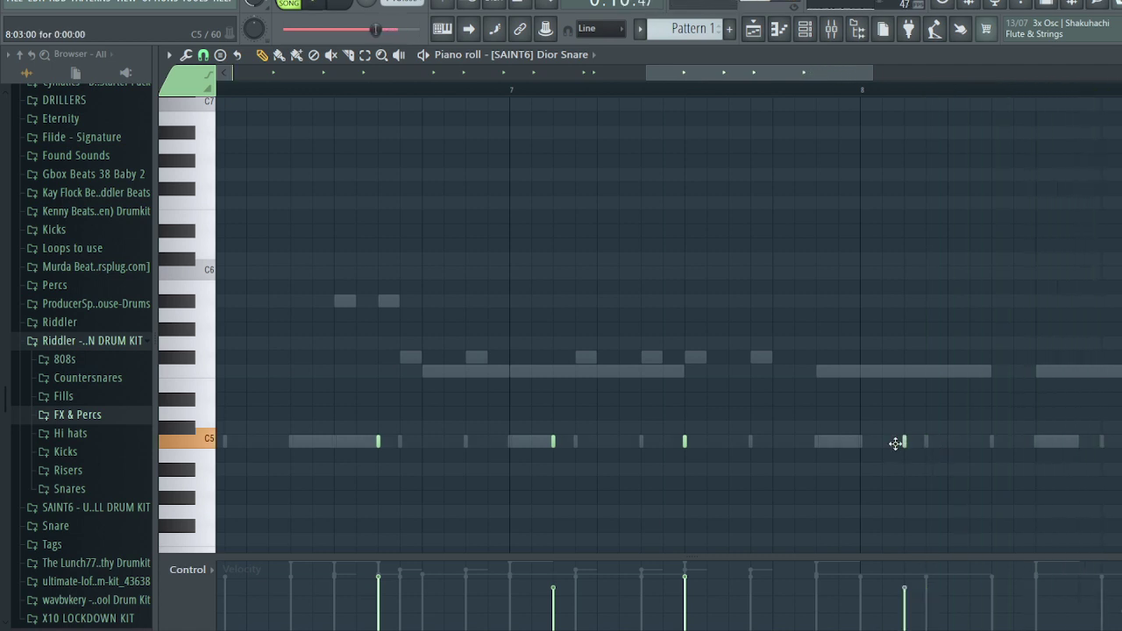
{"action": "left_click_drag", "start_coordinate": [760, 458], "coordinate": [751, 446]}
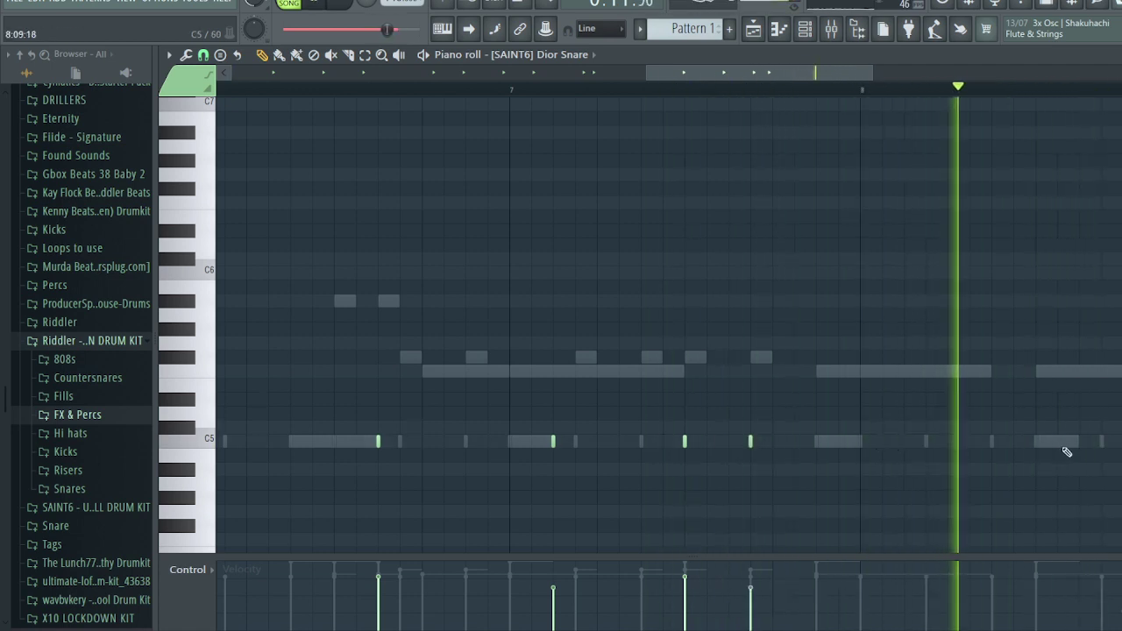
{"action": "left_click", "coordinate": [1100, 442]}
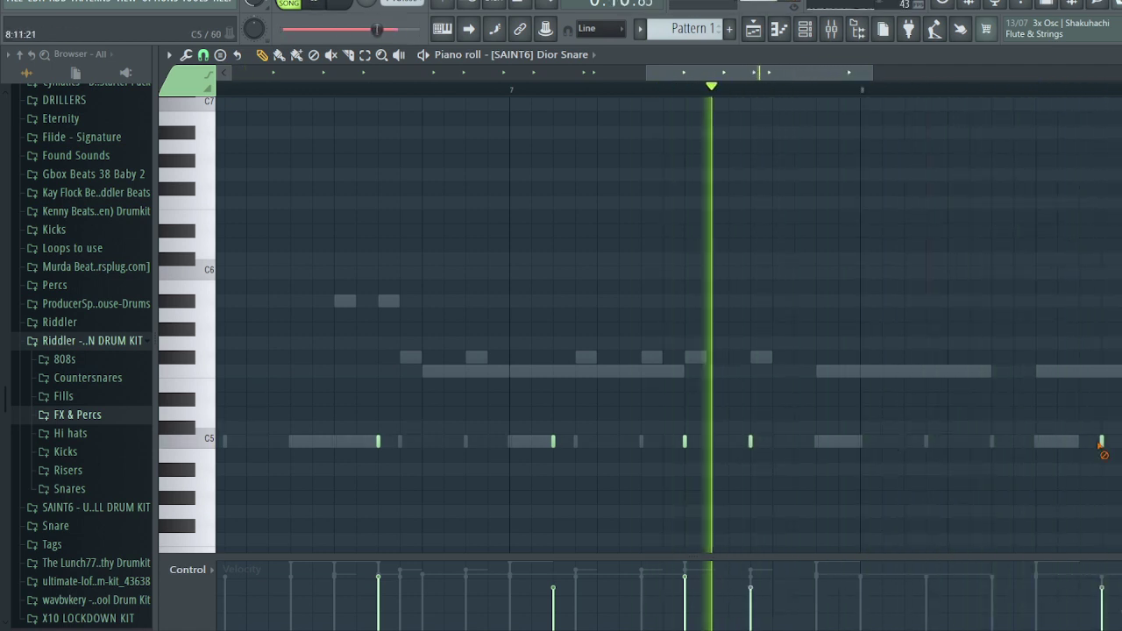
{"action": "left_click_drag", "start_coordinate": [1101, 443], "coordinate": [1078, 450]}
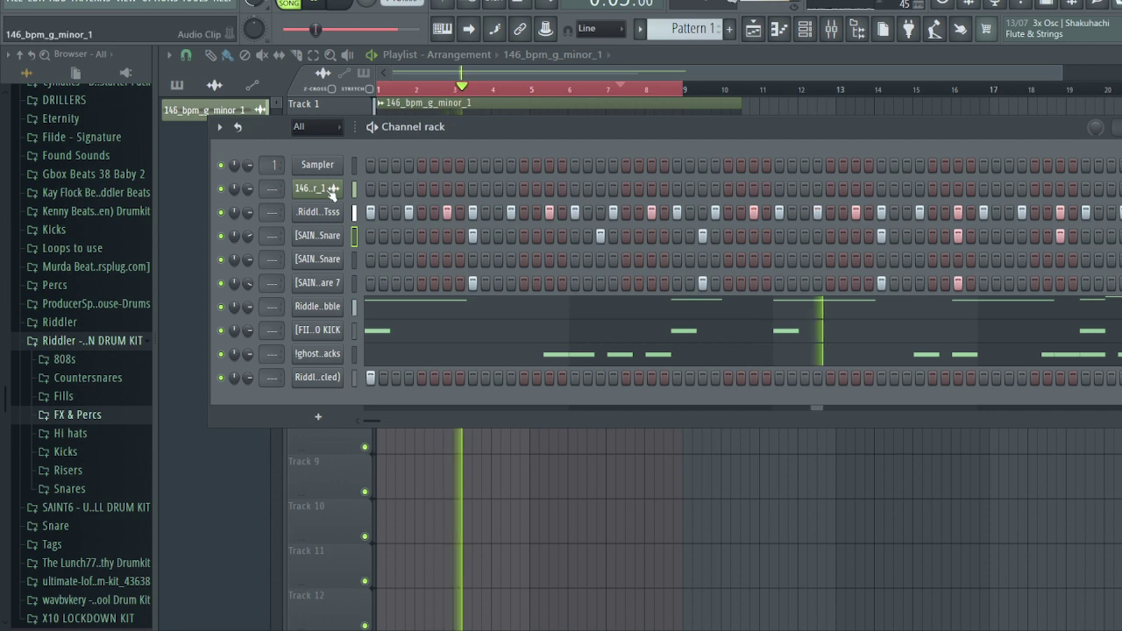
Step: Randomize the panning and velocity of all Riddler - Tsss notes, with the velocity amount at 24%, and leave the piano roll
{"action": "right_click", "coordinate": [325, 215]}
{"action": "left_click", "coordinate": [359, 213]}
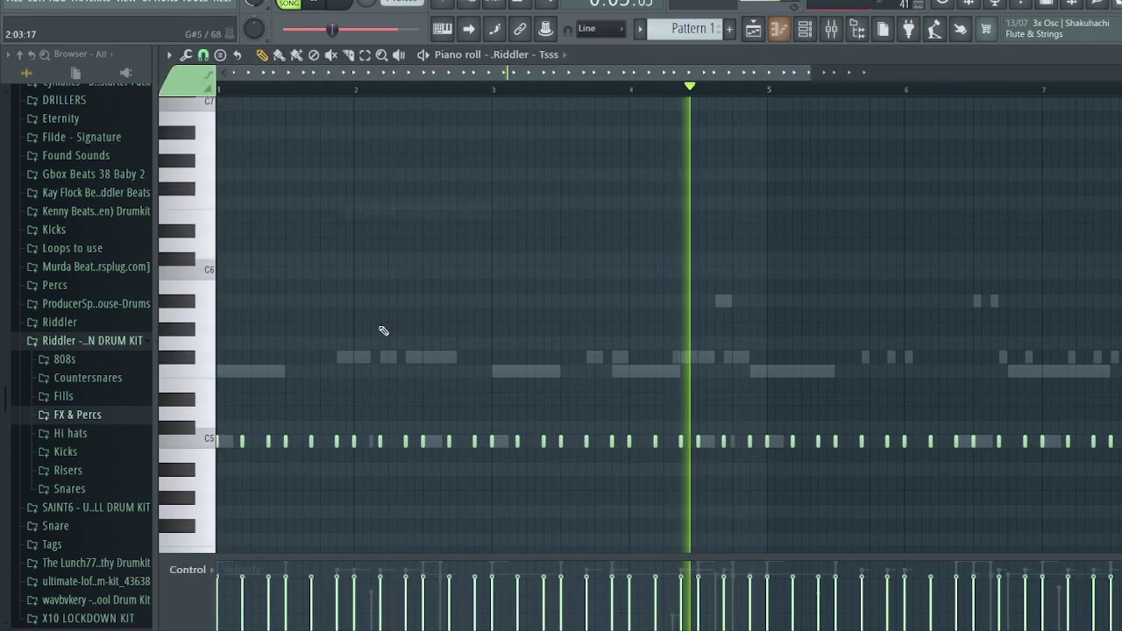
{"action": "key", "text": "ctrl+a"}
{"action": "key", "text": "alt+r"}
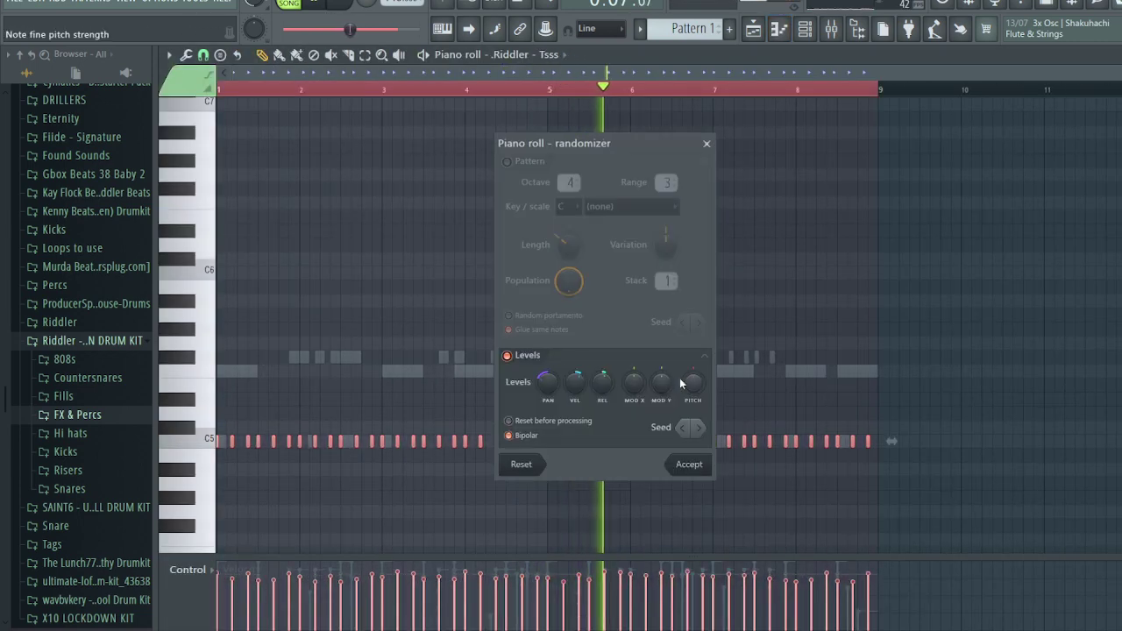
{"action": "left_click", "coordinate": [547, 382]}
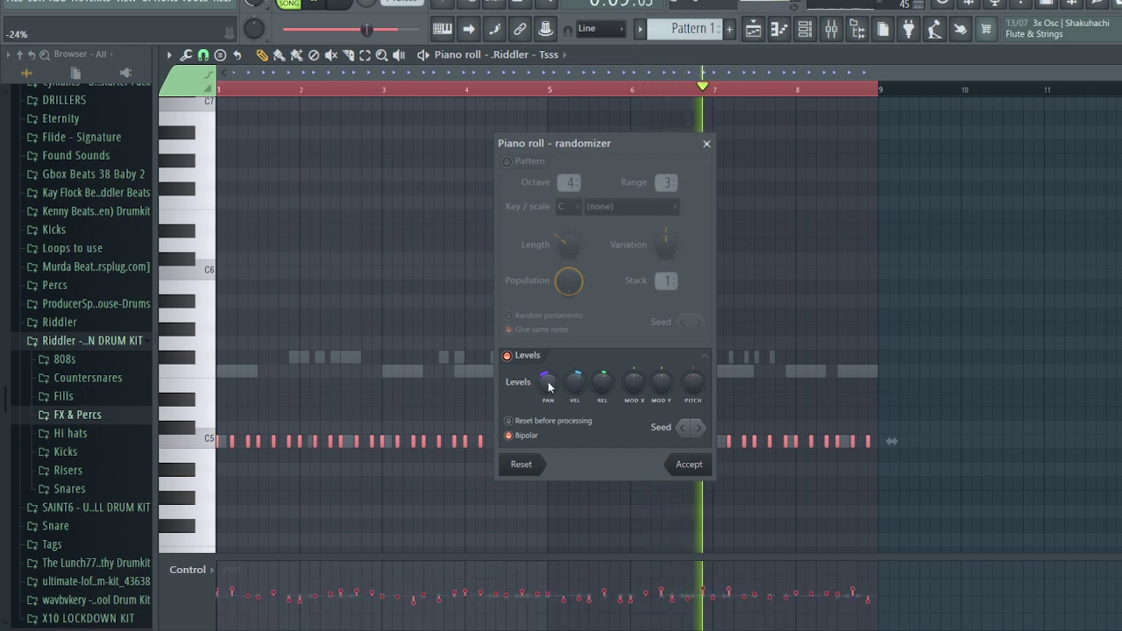
{"action": "left_click_drag", "start_coordinate": [548, 385], "coordinate": [575, 391]}
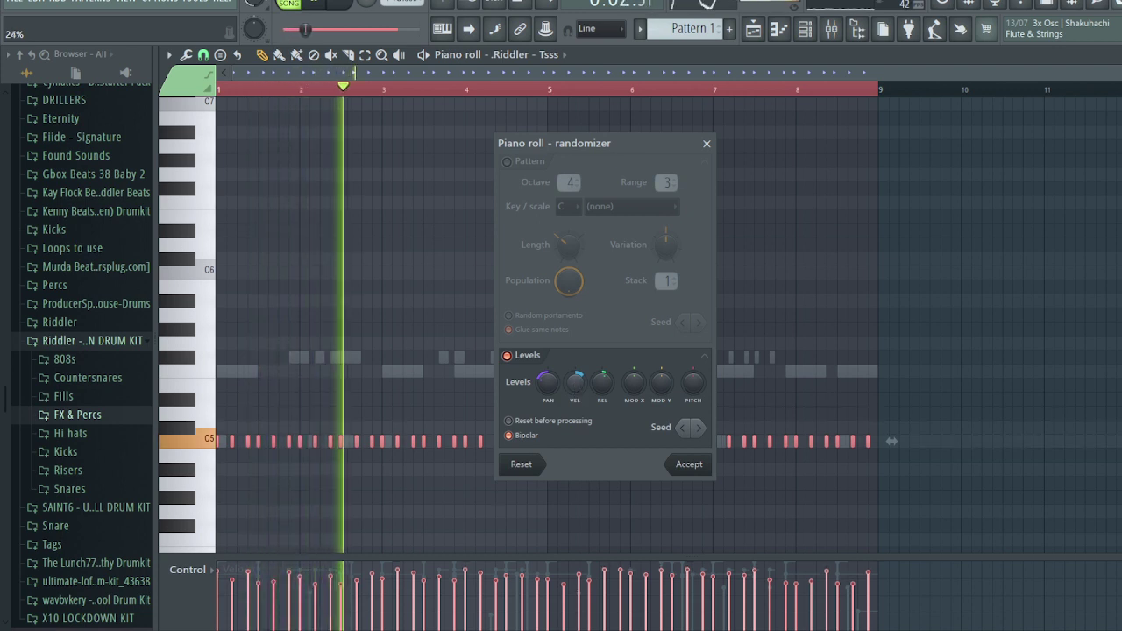
{"action": "left_click", "coordinate": [689, 463]}
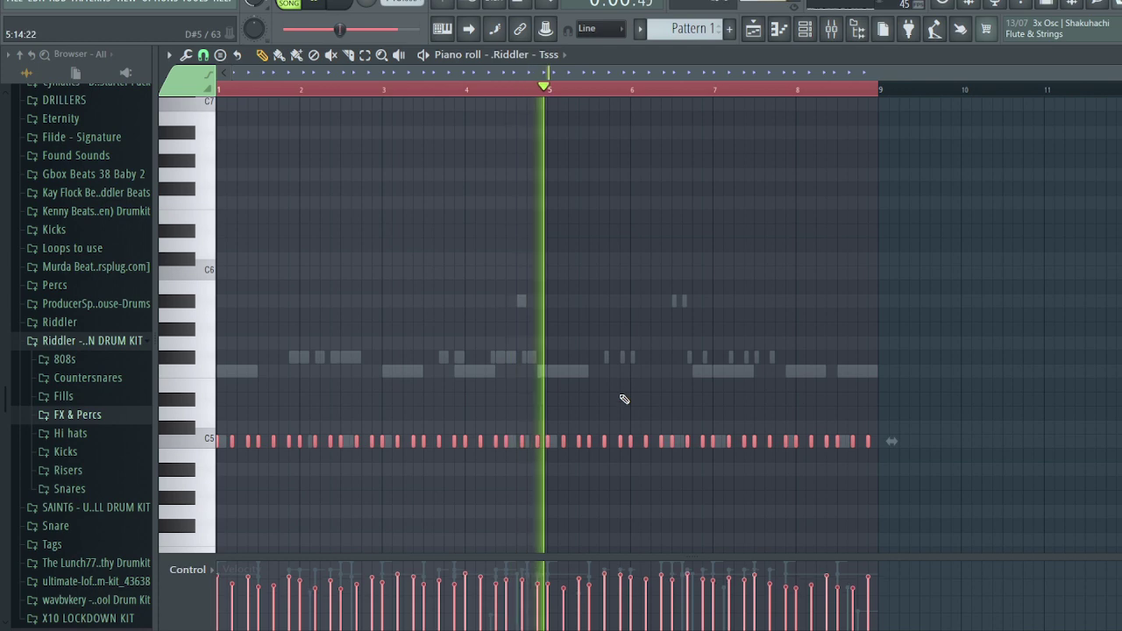
{"action": "key", "text": "Escape"}
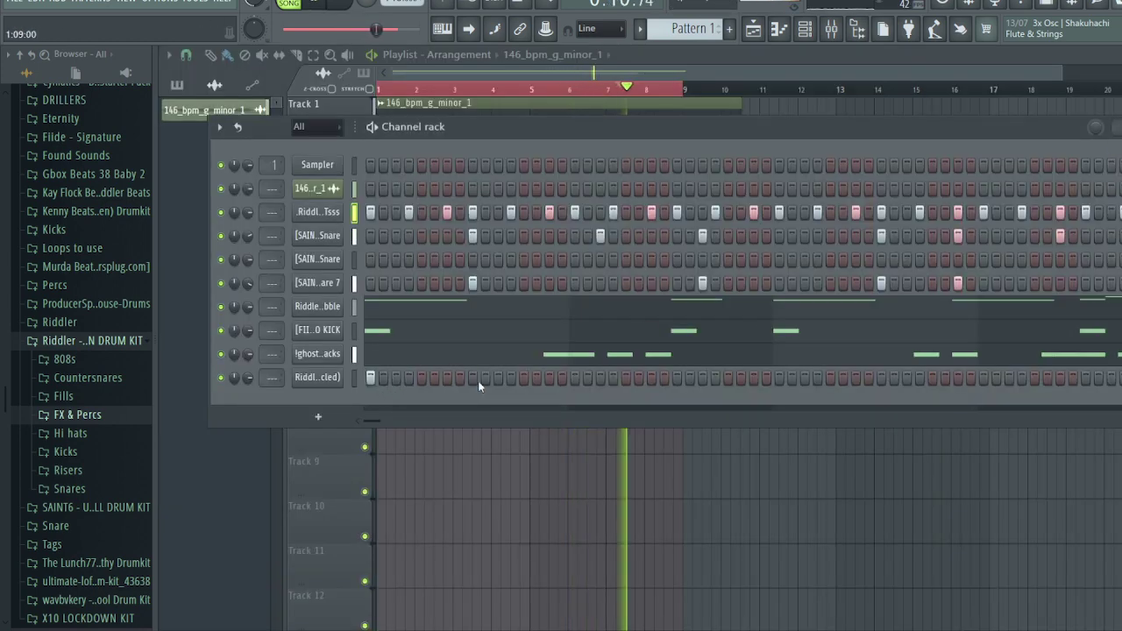
Step: Stop playback and add Riddler - Gun shot (Recycled) from the FX & Percs folder as a new channel
{"action": "key", "text": "space"}
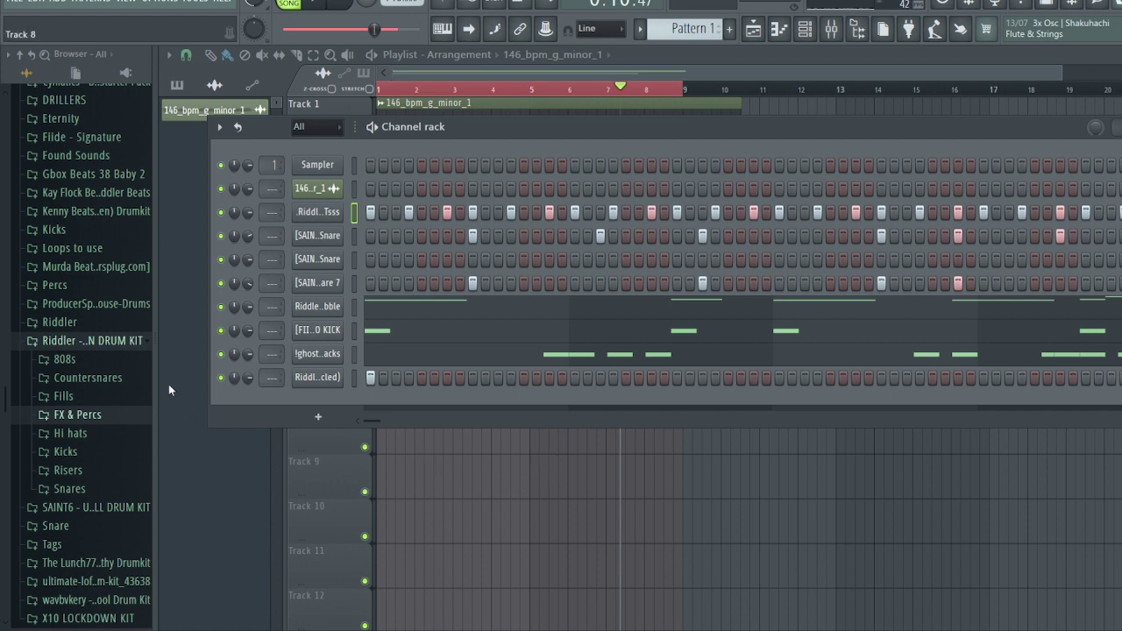
{"action": "left_click", "coordinate": [106, 421]}
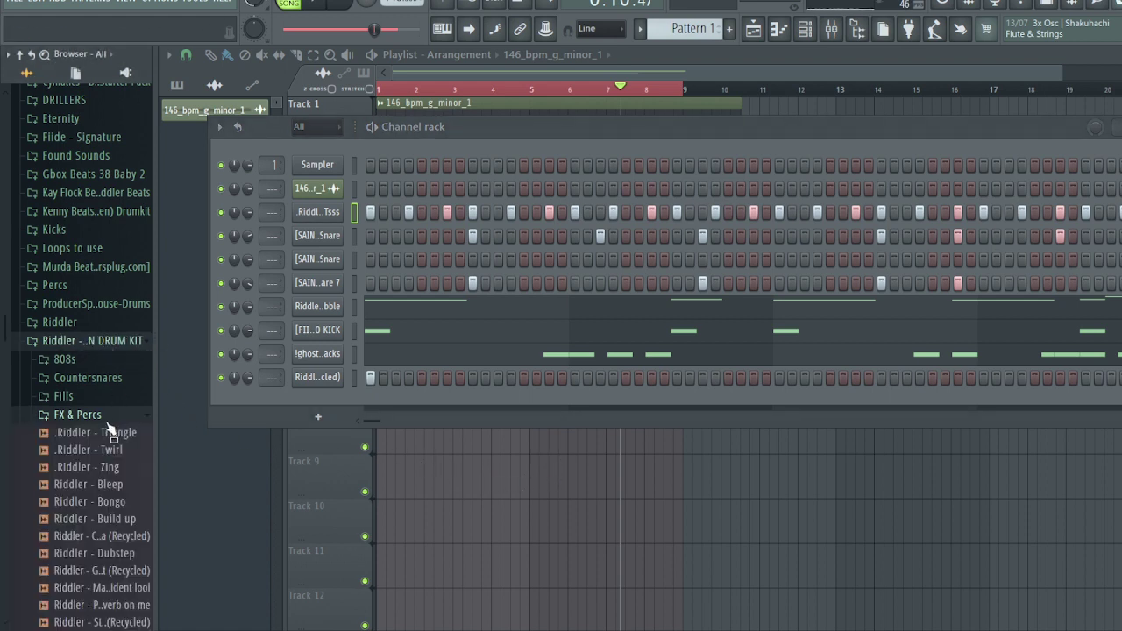
{"action": "left_click", "coordinate": [109, 419]}
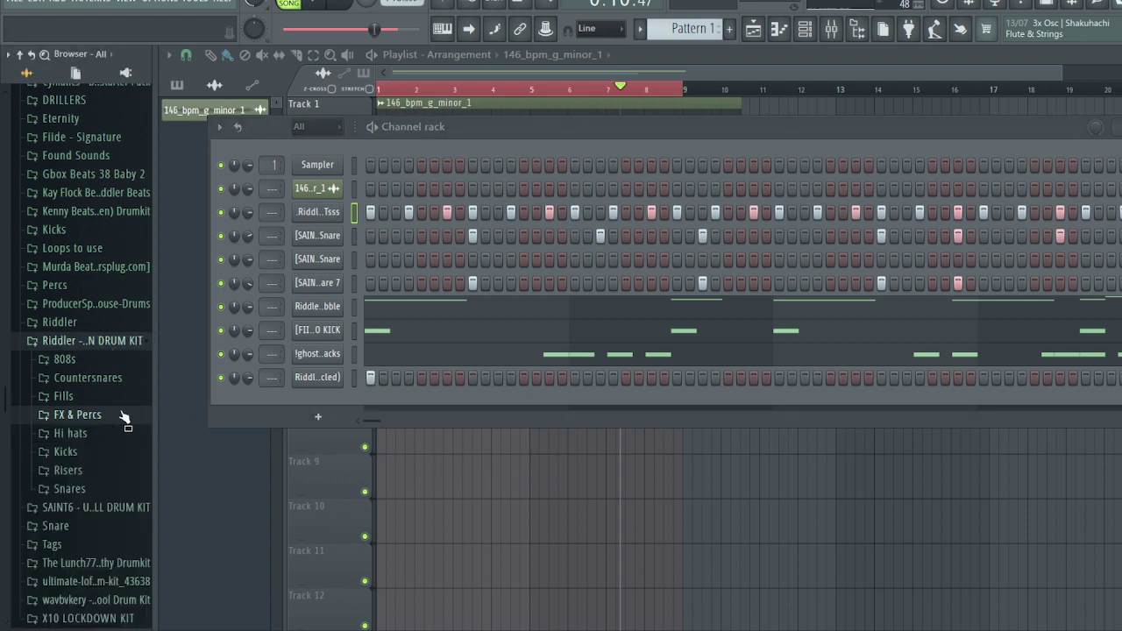
{"action": "left_click", "coordinate": [112, 419]}
{"action": "scroll", "coordinate": [121, 415], "scroll_direction": "down", "scroll_amount": 2}
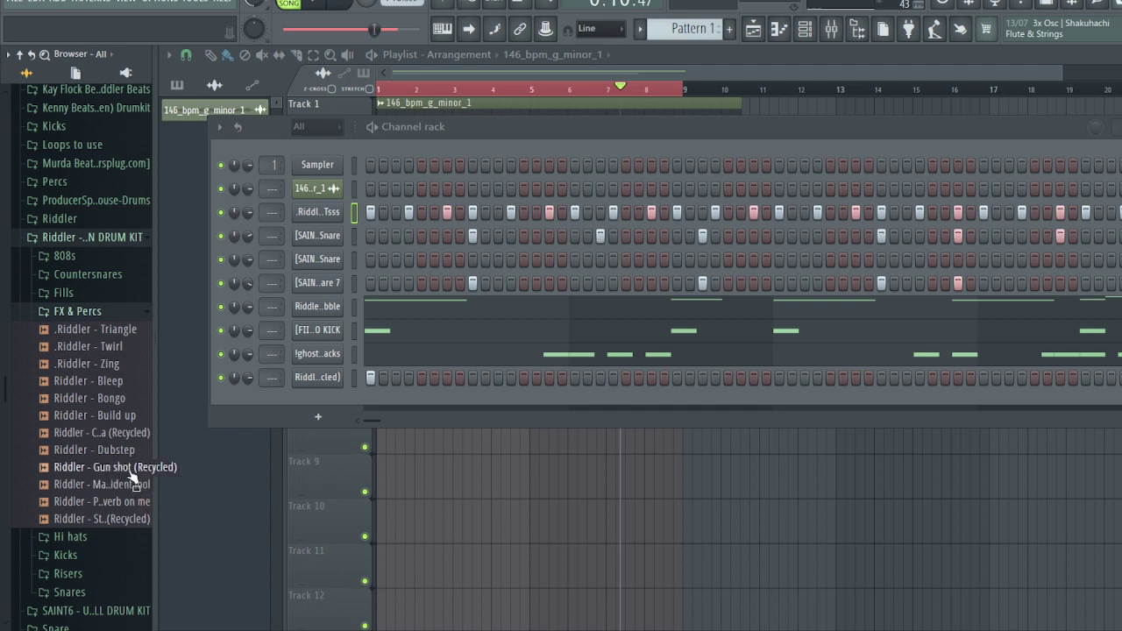
{"action": "left_click_drag", "start_coordinate": [321, 398], "coordinate": [348, 406]}
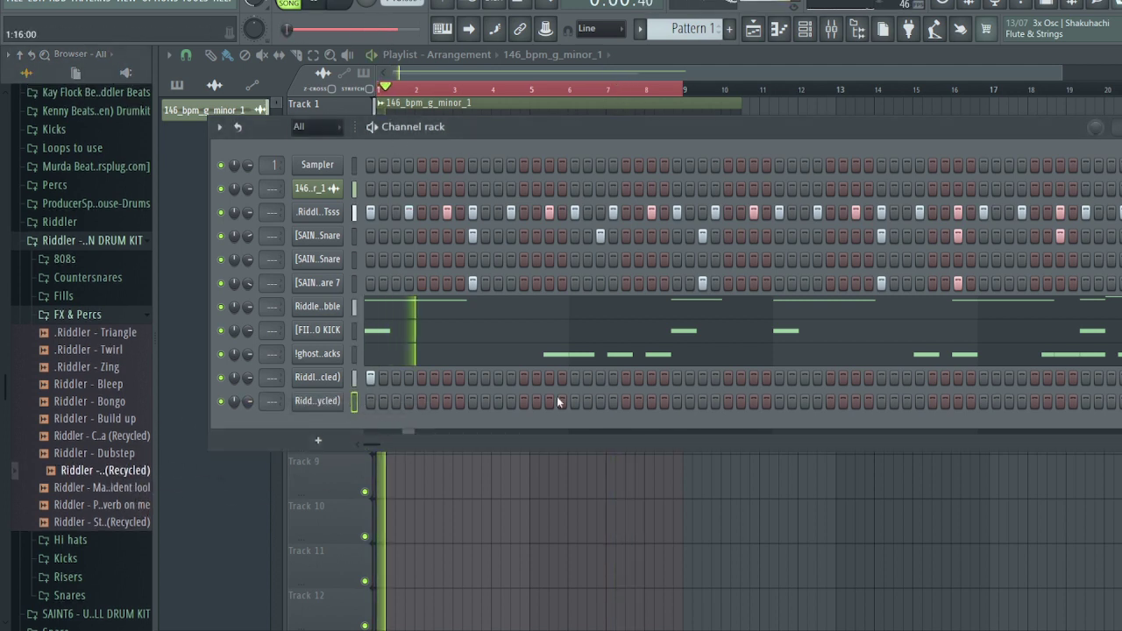
Step: Try the Gun shot hit at steps 1, 4 and 3 of bar 3, and place it at bar 3, step 5
{"action": "left_click", "coordinate": [777, 402]}
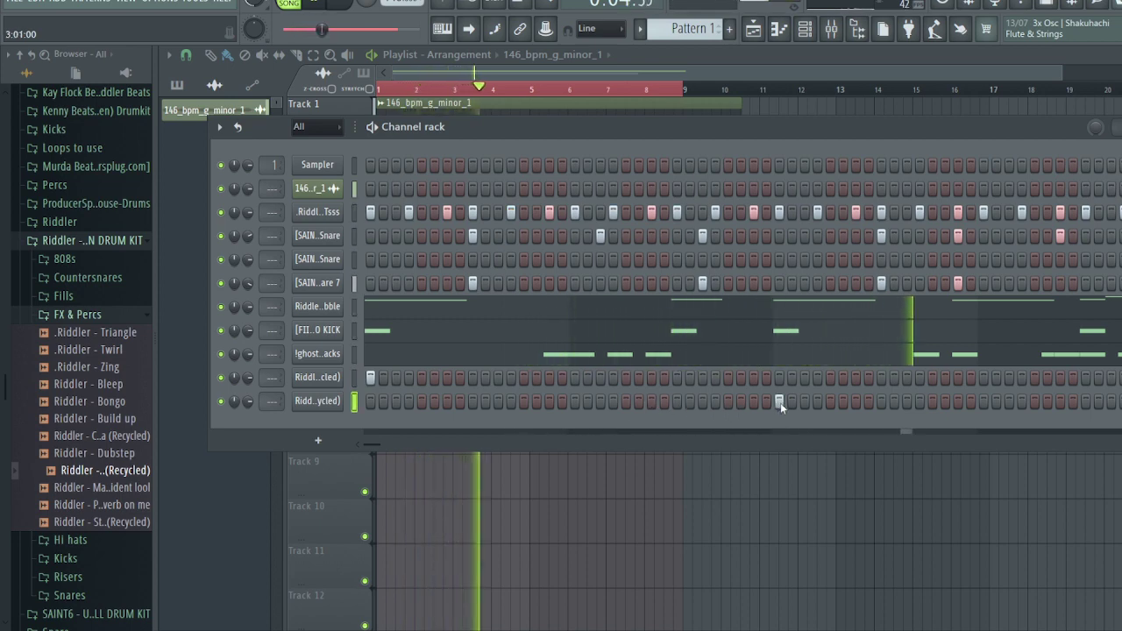
{"action": "key", "text": "space"}
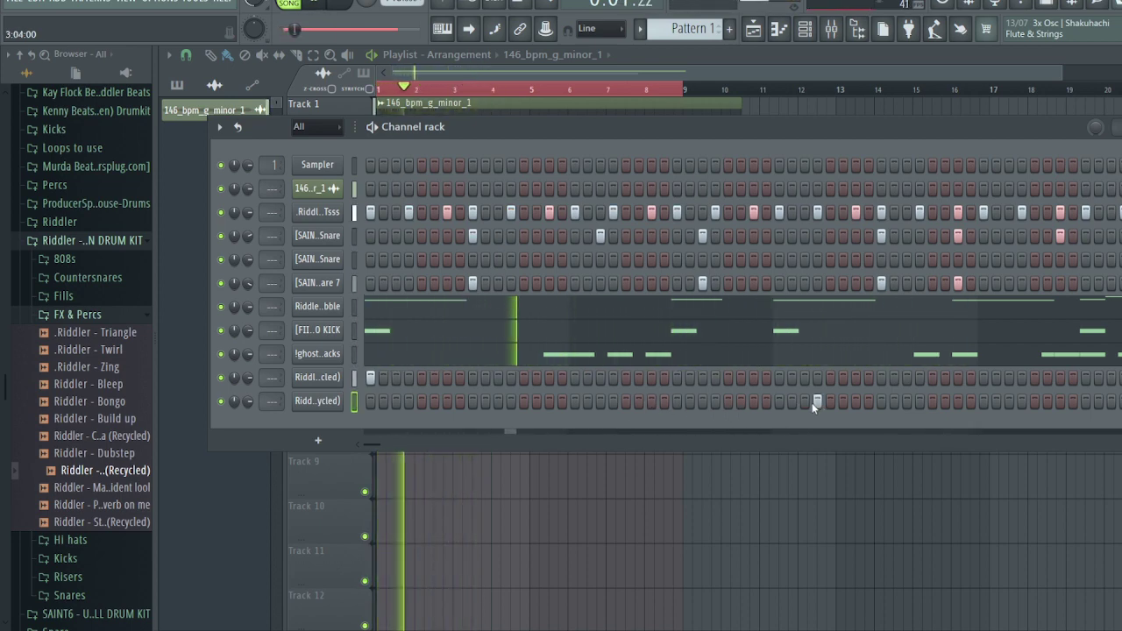
{"action": "left_click", "coordinate": [817, 401]}
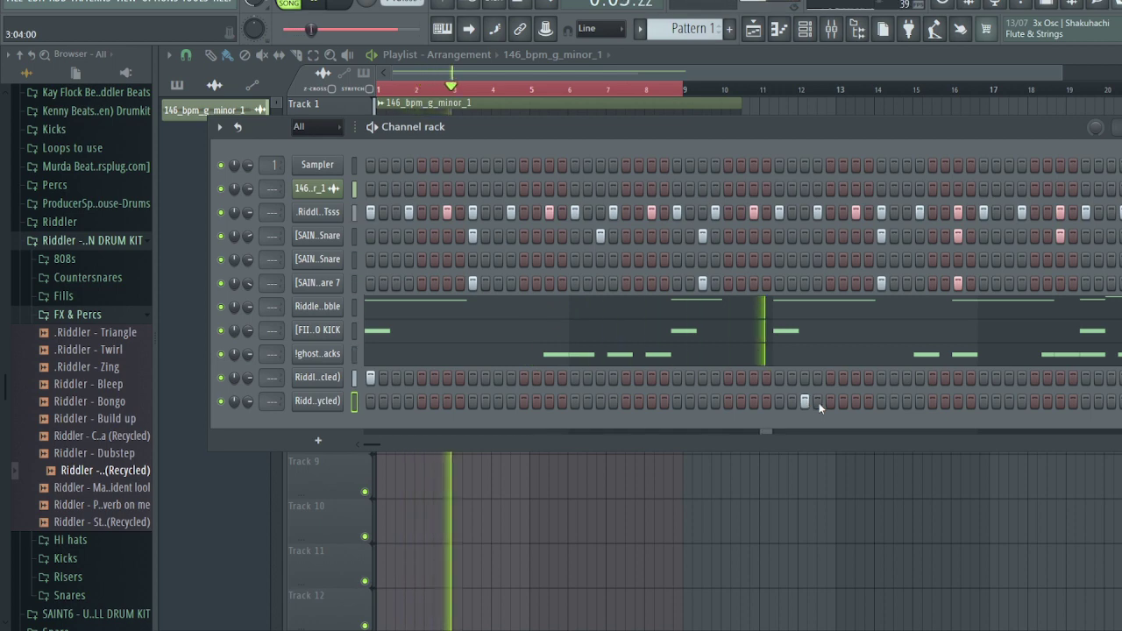
{"action": "left_click", "coordinate": [806, 402]}
{"action": "key", "text": "space"}
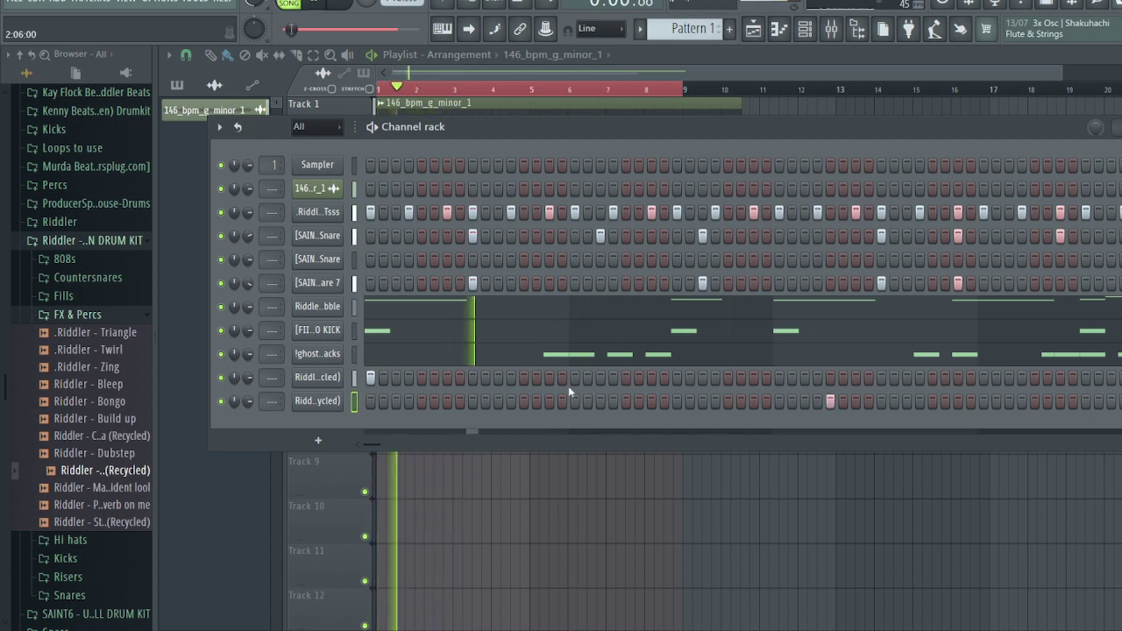
Step: Add a small amount of echo delay feedback to the Gun shot channel and close its settings
{"action": "left_click", "coordinate": [324, 401]}
{"action": "left_click", "coordinate": [322, 246]}
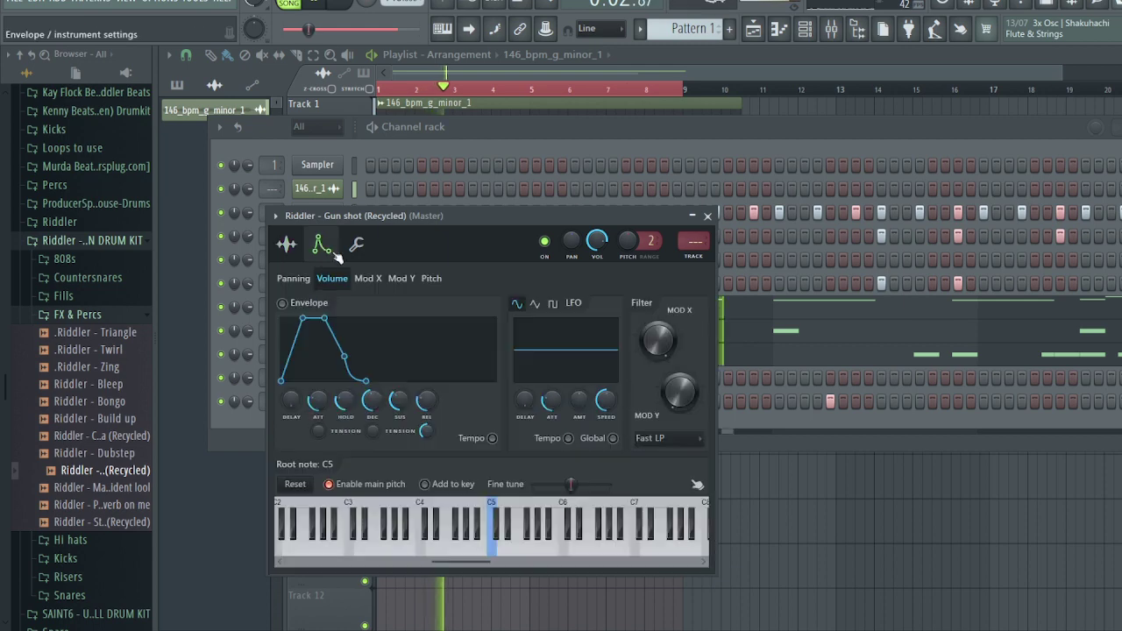
{"action": "left_click", "coordinate": [355, 247]}
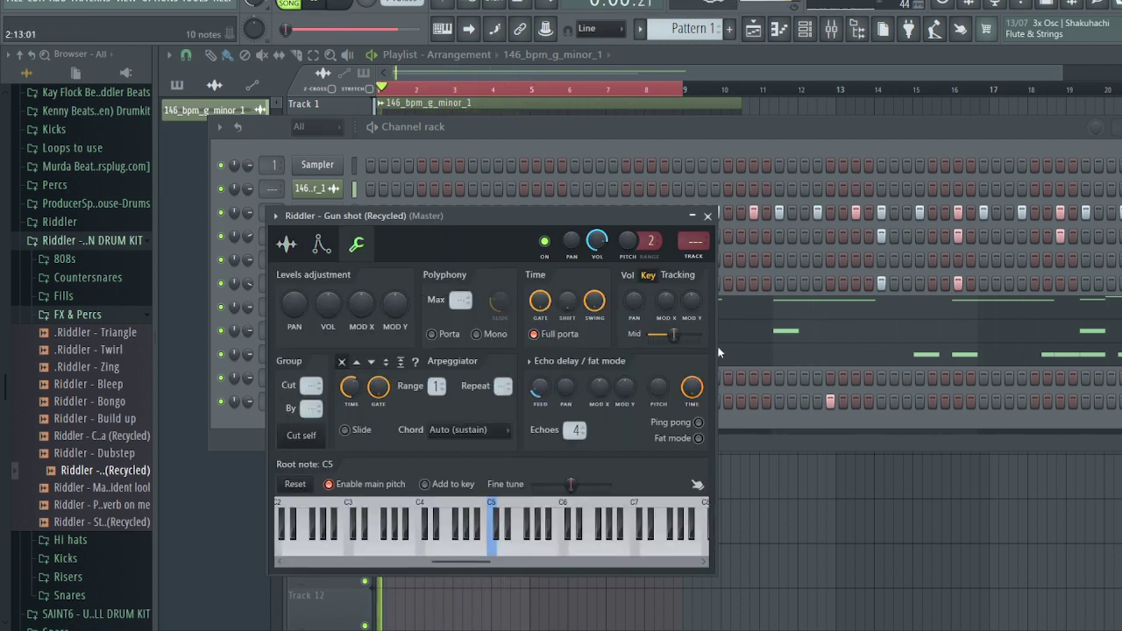
{"action": "left_click", "coordinate": [707, 216]}
Step: Slightly lower the velocity of the Gun shot note in its piano roll and return to the playlist
{"action": "right_click", "coordinate": [349, 401]}
{"action": "left_click", "coordinate": [377, 402]}
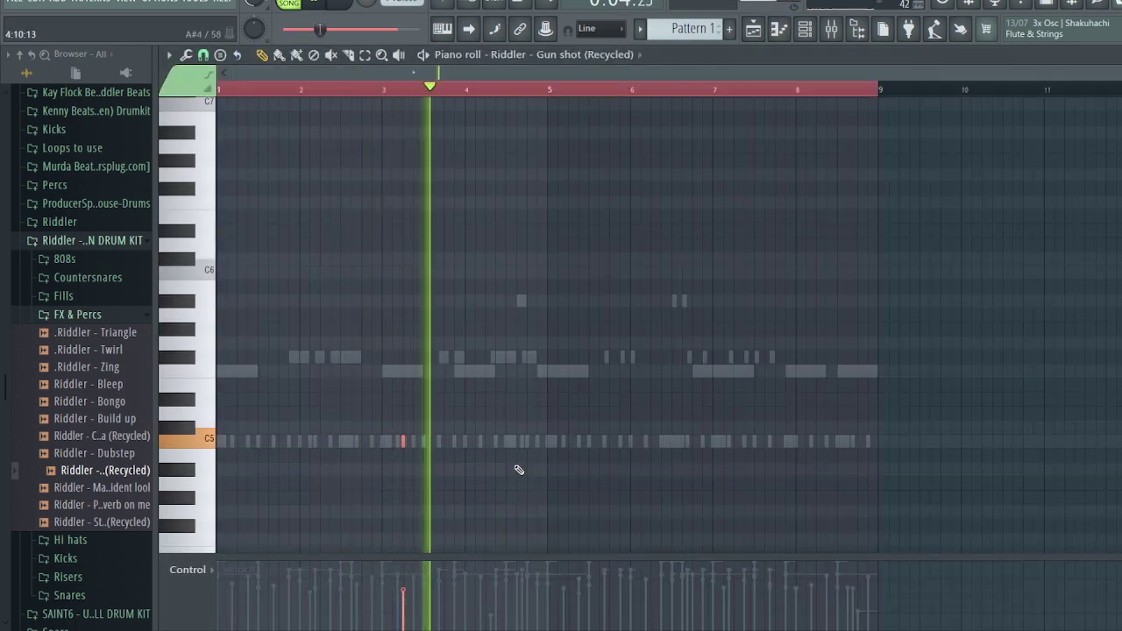
{"action": "key", "text": "F6"}
{"action": "key", "text": "F5"}
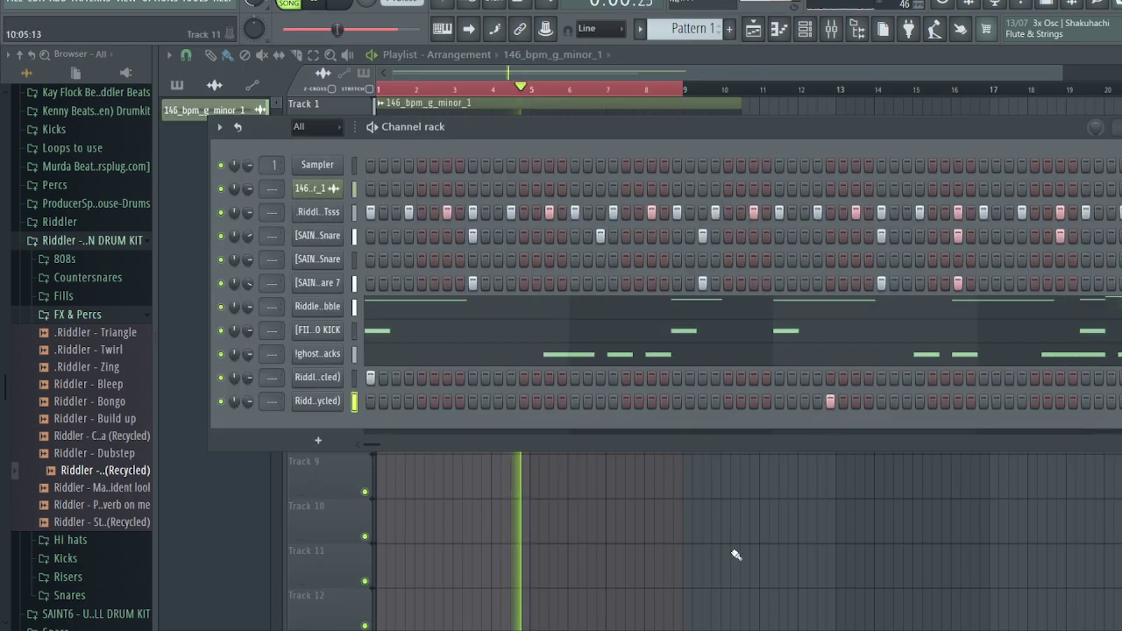
Step: Stop playback, split Pattern 1 by channel, and place the resulting patterns on Tracks 2 to 9 from bar 9
{"action": "key", "text": "F6"}
{"action": "key", "text": "space"}
{"action": "left_click", "coordinate": [640, 29]}
{"action": "left_click", "coordinate": [736, 249]}
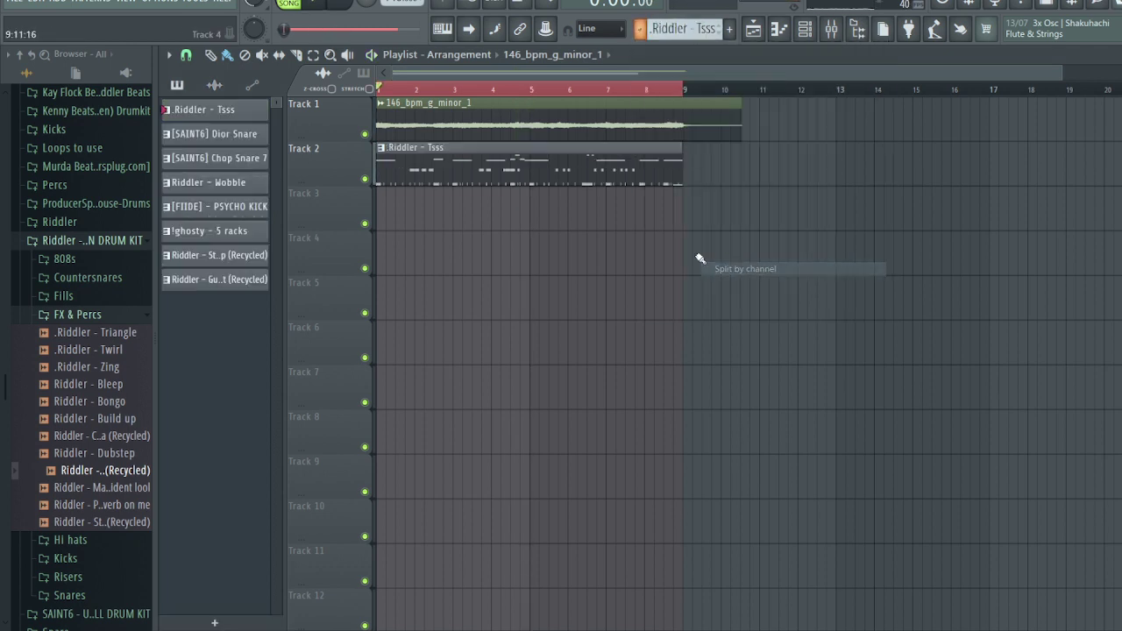
{"action": "left_click_drag", "start_coordinate": [214, 119], "coordinate": [684, 149]}
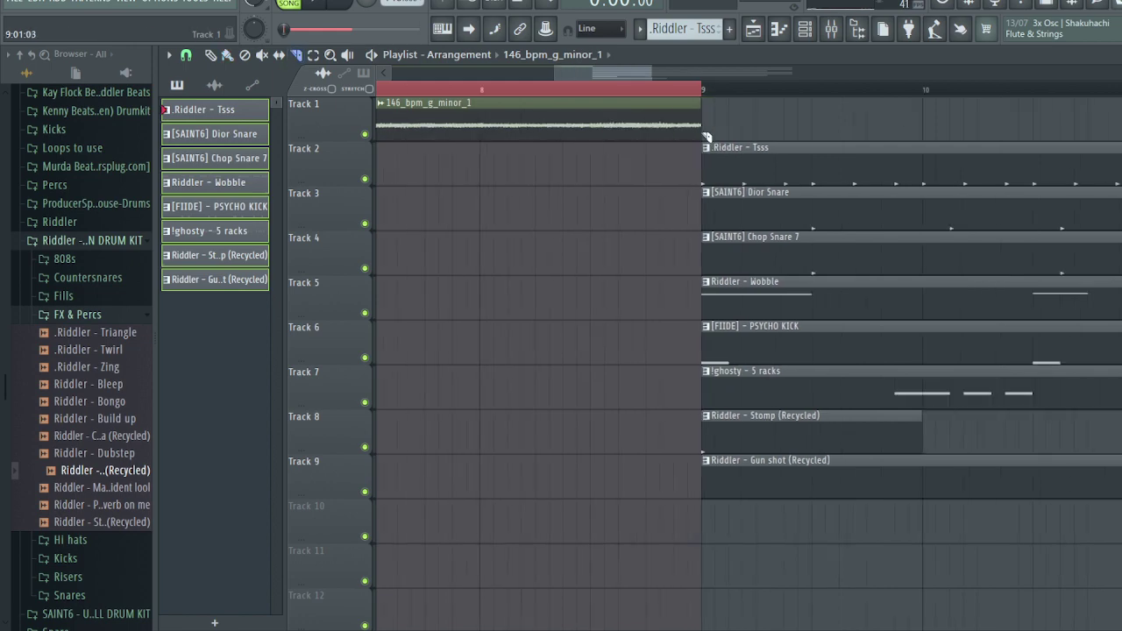
Step: Duplicate the eight-bar 146_bpm_g_minor_1 clip ten times along Track 1, up to bar 89
{"action": "scroll", "coordinate": [682, 131], "scroll_direction": "down", "scroll_amount": 2}
{"action": "key", "text": "ctrl+b"}
{"action": "key", "text": "ctrl+b"}
{"action": "key", "text": "ctrl+b"}
{"action": "key", "text": "ctrl+b"}
{"action": "key", "text": "ctrl+b"}
{"action": "key", "text": "ctrl+b"}
{"action": "key", "text": "ctrl+b"}
{"action": "key", "text": "ctrl+b"}
{"action": "key", "text": "ctrl+b"}
{"action": "key", "text": "ctrl+b"}
{"action": "scroll", "coordinate": [913, 204], "scroll_direction": "down", "scroll_amount": 3}
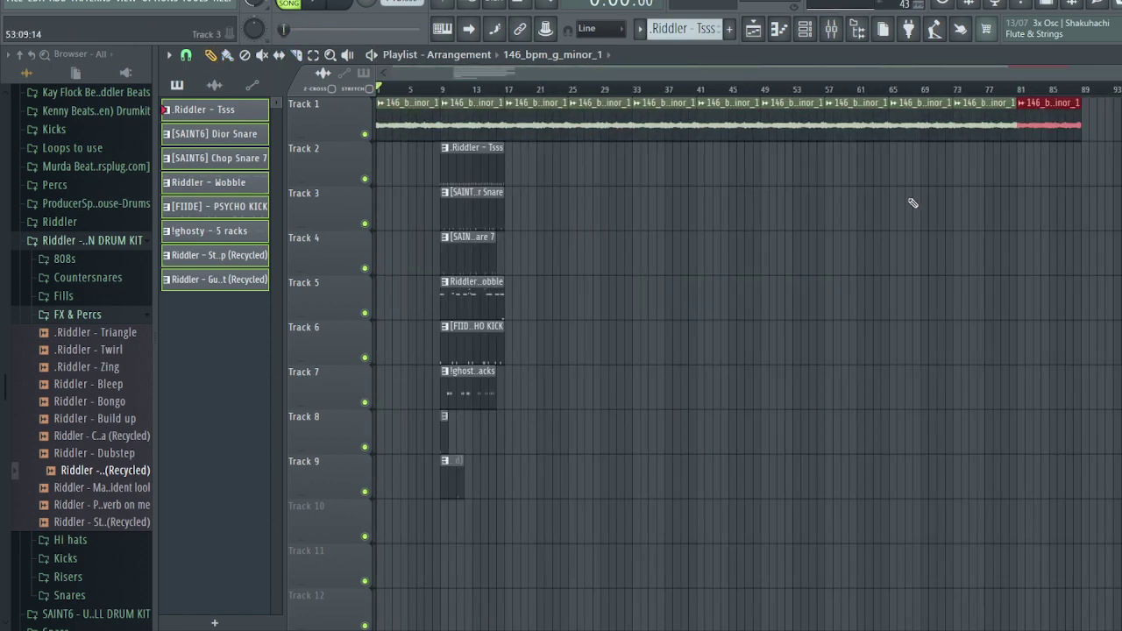
Step: Clear the drum clips from the playlist and place Riddler - Tsss on Track 2 and Riddler - Wobble on Track 3 at bar 9
{"action": "right_click", "coordinate": [475, 349]}
{"action": "left_click_drag", "start_coordinate": [214, 110], "coordinate": [443, 149]}
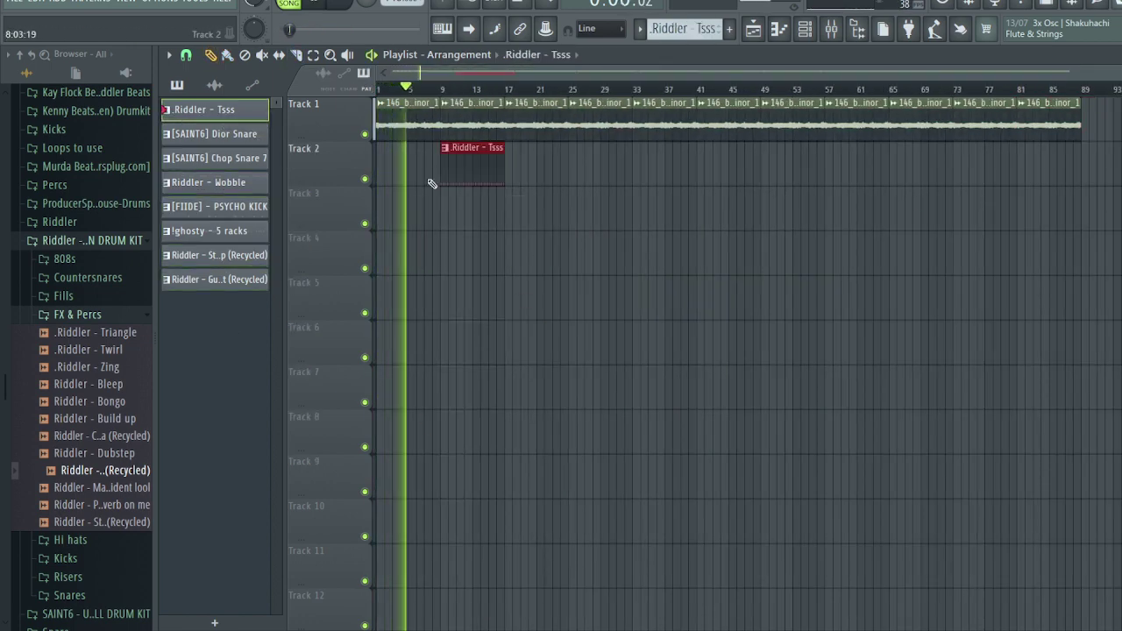
{"action": "left_click_drag", "start_coordinate": [209, 183], "coordinate": [452, 200]}
Step: Duplicate the Riddler - Tsss clip nine times along Track 2, up to bar 89
{"action": "left_click", "coordinate": [465, 161]}
{"action": "key", "text": "ctrl+b"}
{"action": "key", "text": "ctrl+b"}
{"action": "key", "text": "ctrl+b"}
{"action": "key", "text": "ctrl+b"}
{"action": "key", "text": "ctrl+b"}
{"action": "key", "text": "ctrl+b"}
{"action": "key", "text": "ctrl+b"}
{"action": "key", "text": "ctrl+b"}
{"action": "key", "text": "ctrl+b"}
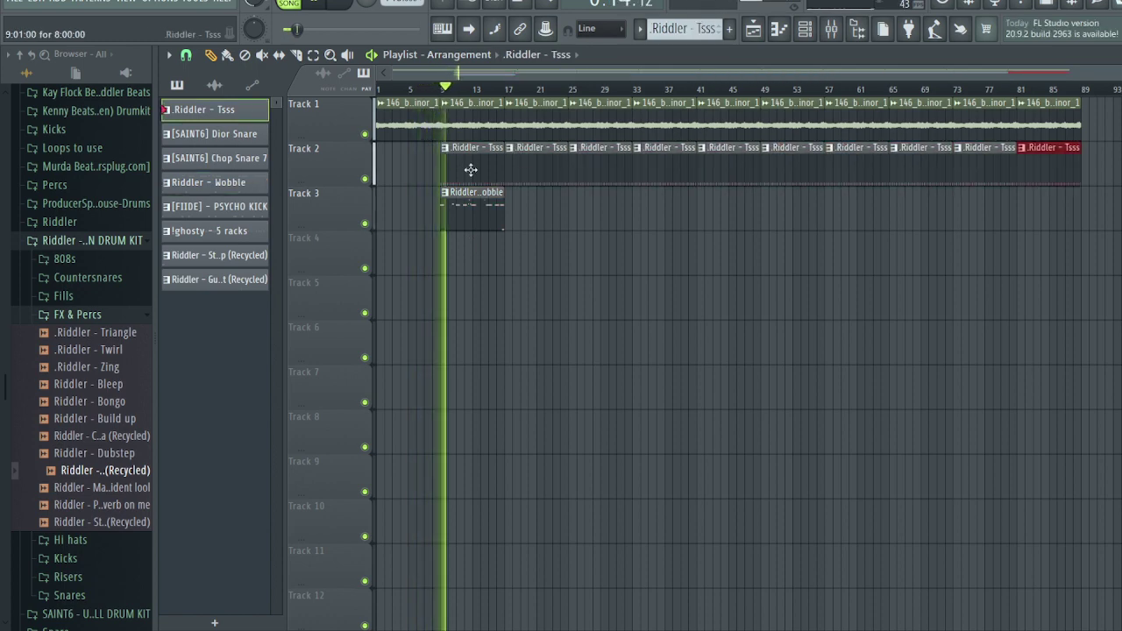
Step: Place the split drum patterns on Tracks 3 to 10 at bar 17 and trim the PSYCHO KICK clip's start to 17:09
{"action": "left_click_drag", "start_coordinate": [254, 279], "coordinate": [508, 226]}
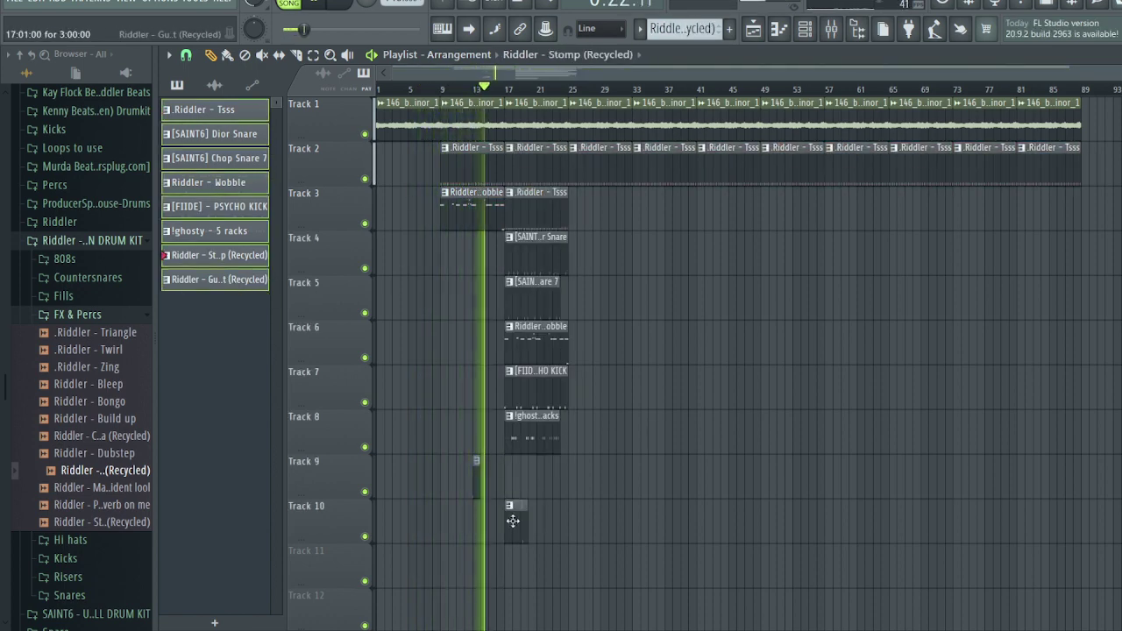
{"action": "scroll", "coordinate": [481, 474], "scroll_direction": "up", "scroll_amount": 3}
{"action": "key", "text": "space"}
{"action": "key", "text": "space"}
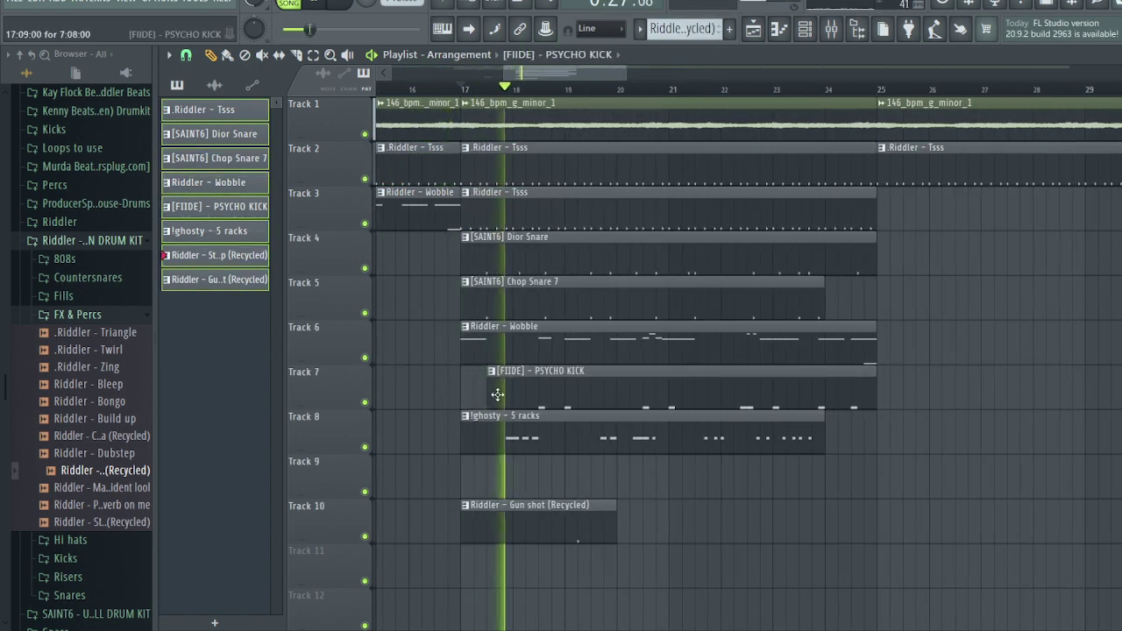
{"action": "scroll", "coordinate": [517, 283], "scroll_direction": "down", "scroll_amount": 4}
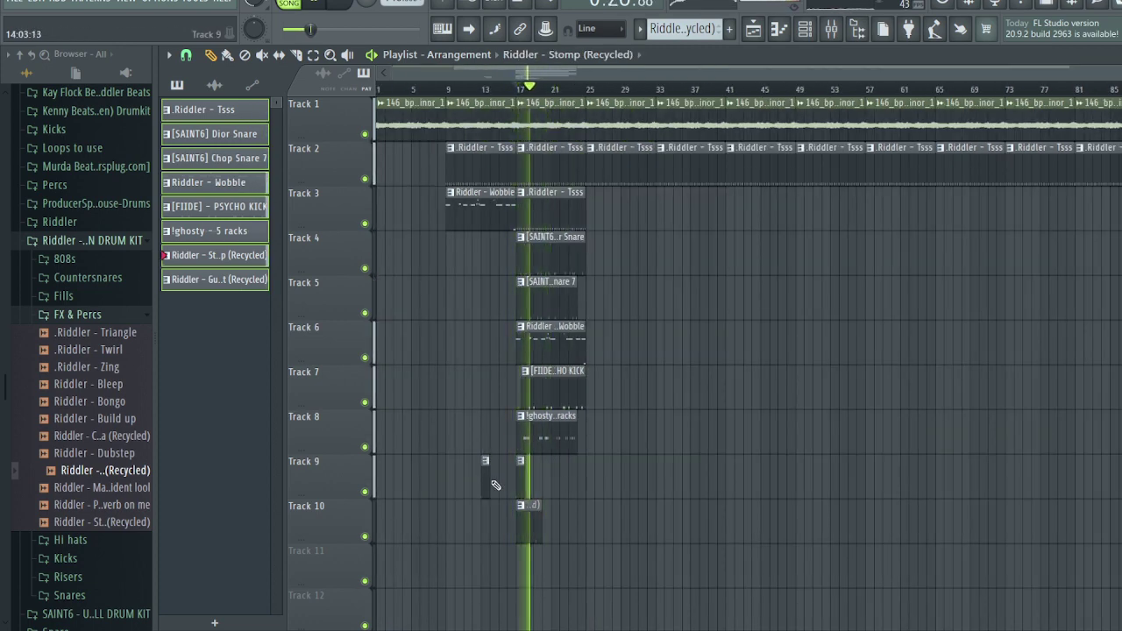
Step: Remove the extra Tsss clip from Track 3, move the bar 17 Wobble there, and shift the kick, 5 racks, Stomp and Gun shot clips up one track
{"action": "scroll", "coordinate": [517, 282], "scroll_direction": "up", "scroll_amount": 2}
{"action": "left_click_drag", "start_coordinate": [670, 586], "coordinate": [496, 283]}
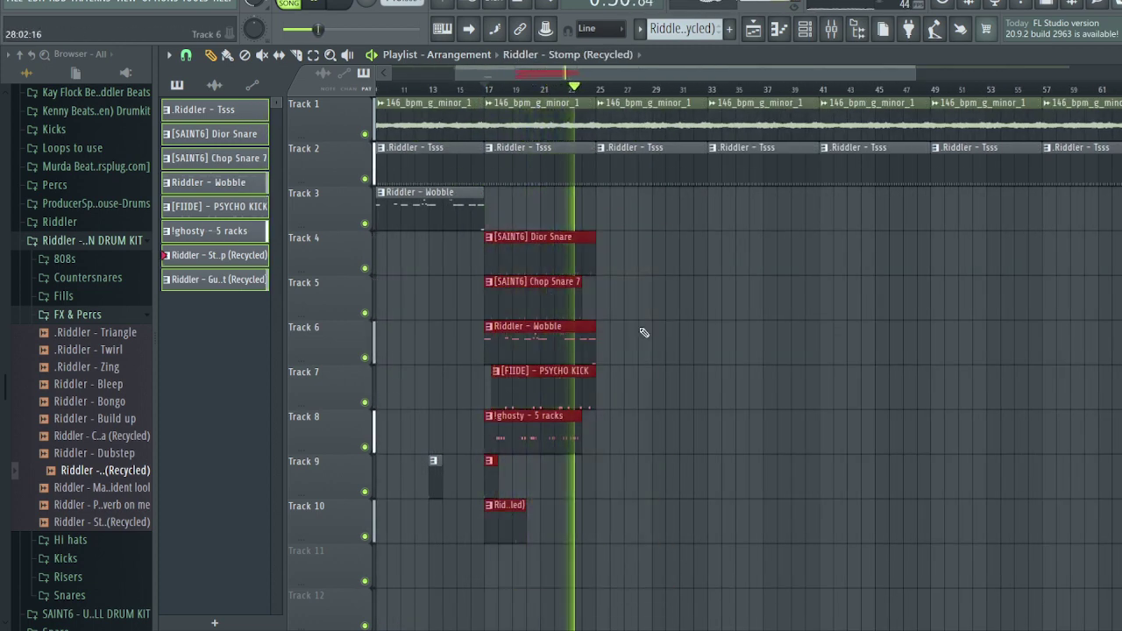
{"action": "left_click_drag", "start_coordinate": [526, 326], "coordinate": [526, 192]}
{"action": "scroll", "coordinate": [639, 526], "scroll_direction": "down", "scroll_amount": 2}
{"action": "left_click_drag", "start_coordinate": [587, 373], "coordinate": [619, 329]}
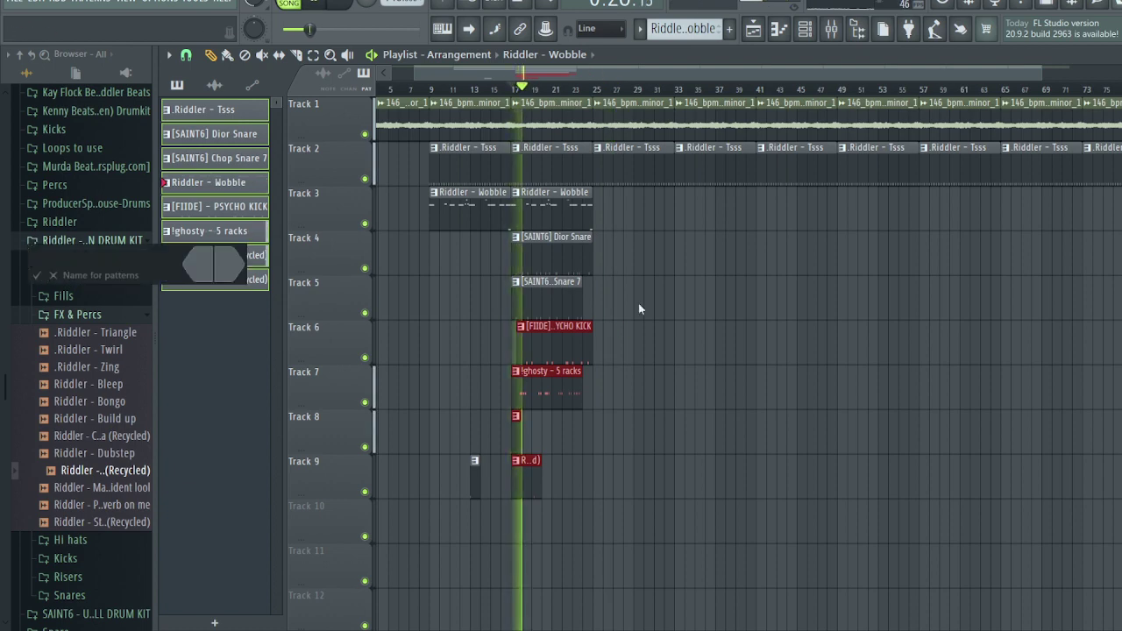
Step: Add a second block of the split patterns starting at bar 26, without its Tsss and Stomp clips
{"action": "key", "text": "ctrl+b"}
{"action": "scroll", "coordinate": [668, 303], "scroll_direction": "up", "scroll_amount": 2}
{"action": "right_click", "coordinate": [666, 211]}
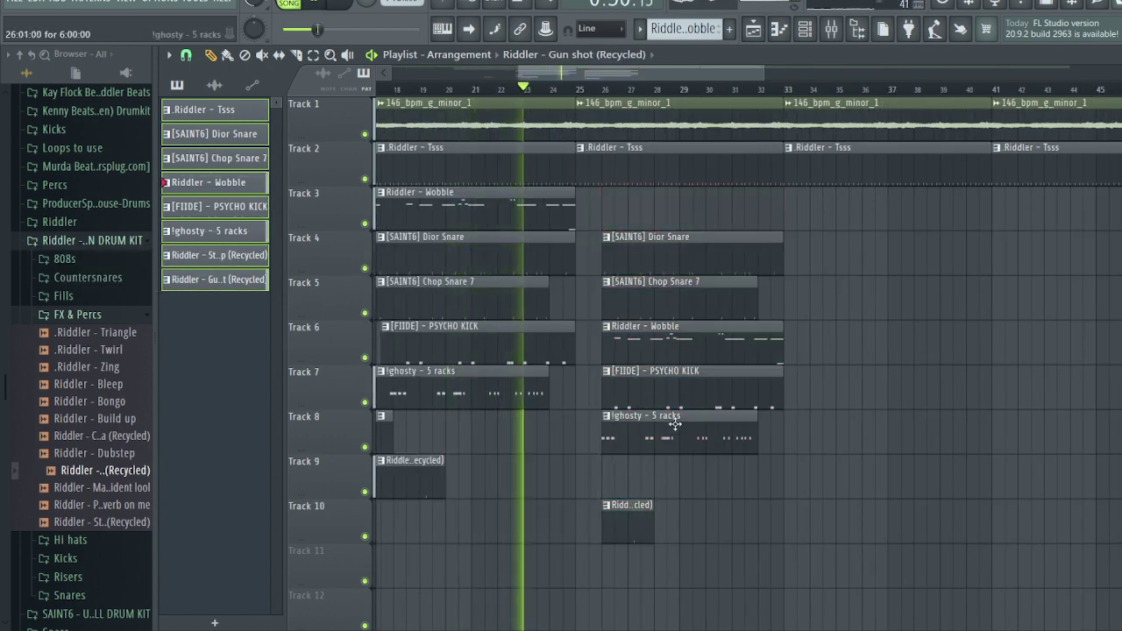
Step: Move the second block's Wobble to Track 3, shift the clips below it up one track, and trim the block's start to bar 27
{"action": "left_click_drag", "start_coordinate": [648, 333], "coordinate": [649, 199]}
{"action": "left_click_drag", "start_coordinate": [789, 526], "coordinate": [596, 377]}
{"action": "left_click_drag", "start_coordinate": [711, 505], "coordinate": [605, 189]}
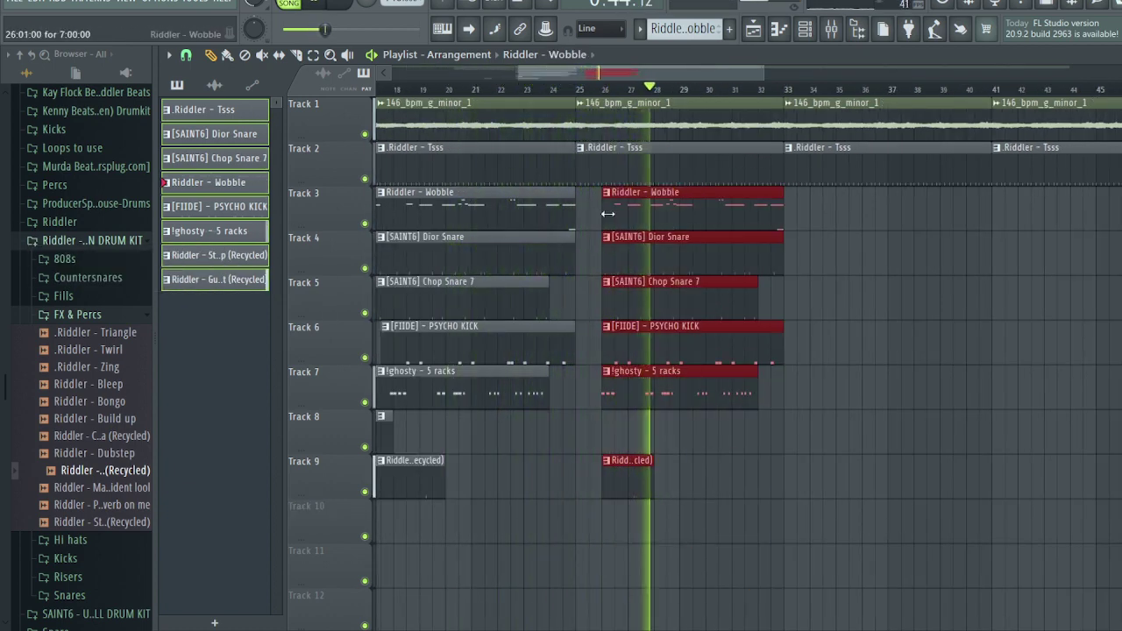
{"action": "left_click_drag", "start_coordinate": [648, 465], "coordinate": [703, 455]}
{"action": "scroll", "coordinate": [703, 455], "scroll_direction": "down", "scroll_amount": 3}
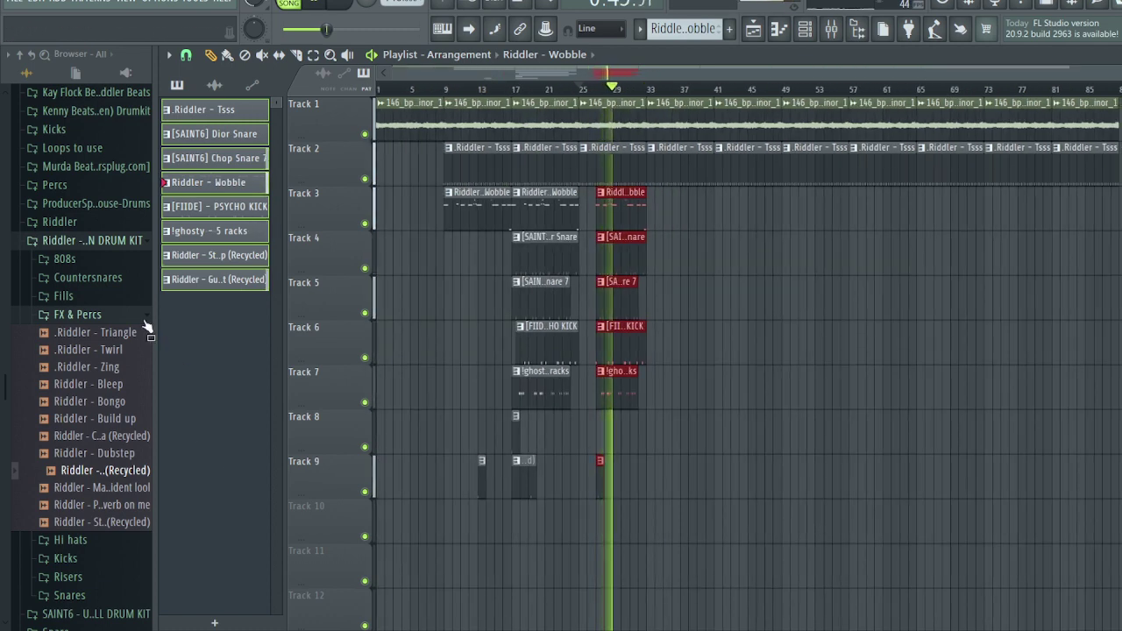
{"action": "left_click", "coordinate": [97, 240]}
{"action": "left_click", "coordinate": [706, 371]}
{"action": "key", "text": "F7"}
{"action": "scroll", "coordinate": [99, 165], "scroll_direction": "up", "scroll_amount": 7}
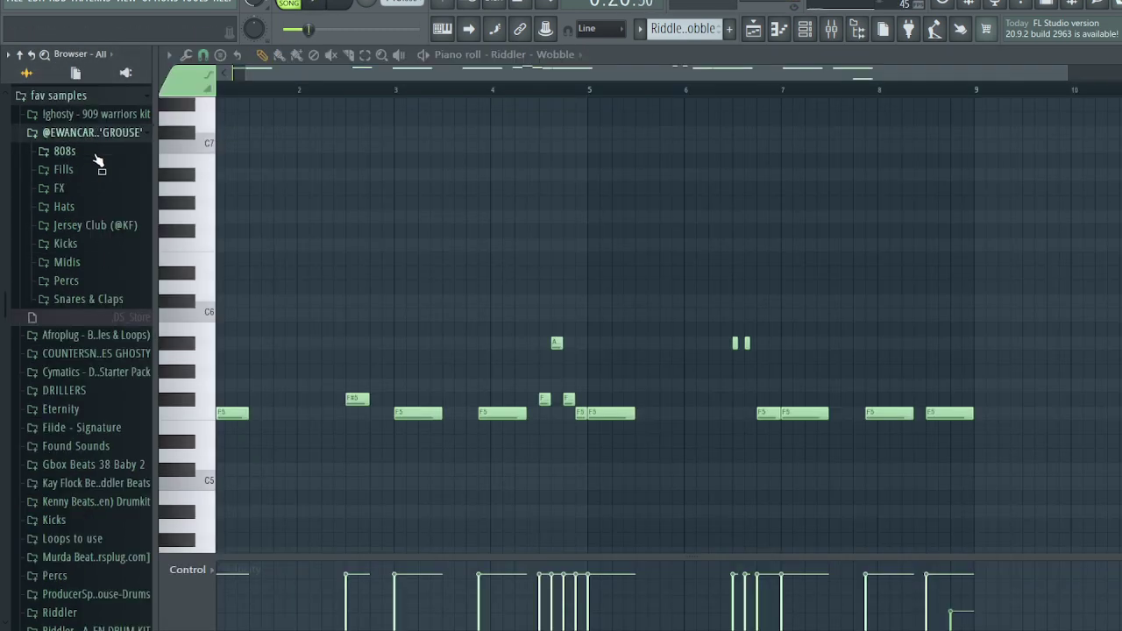
{"action": "left_click", "coordinate": [65, 152]}
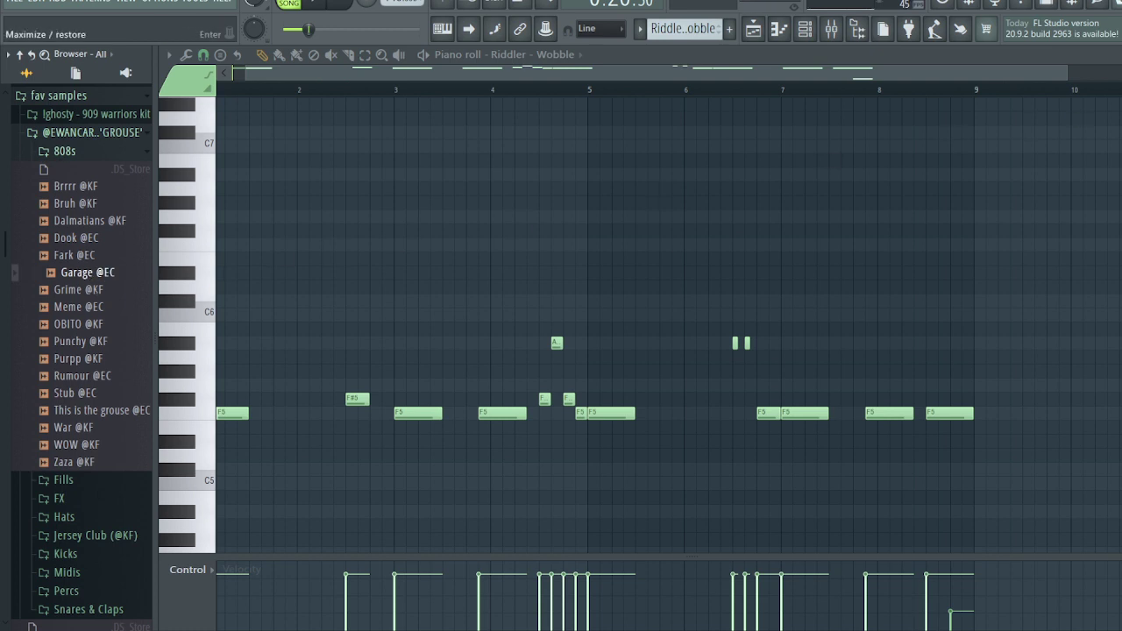
{"action": "key", "text": "F7"}
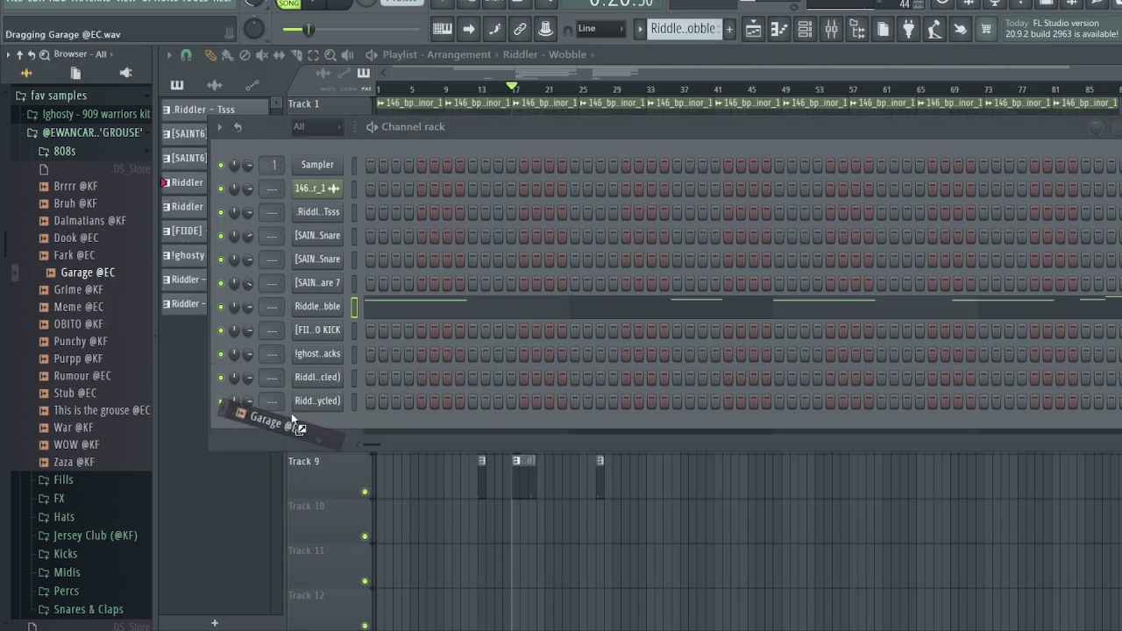
{"action": "left_click_drag", "start_coordinate": [317, 427], "coordinate": [320, 427]}
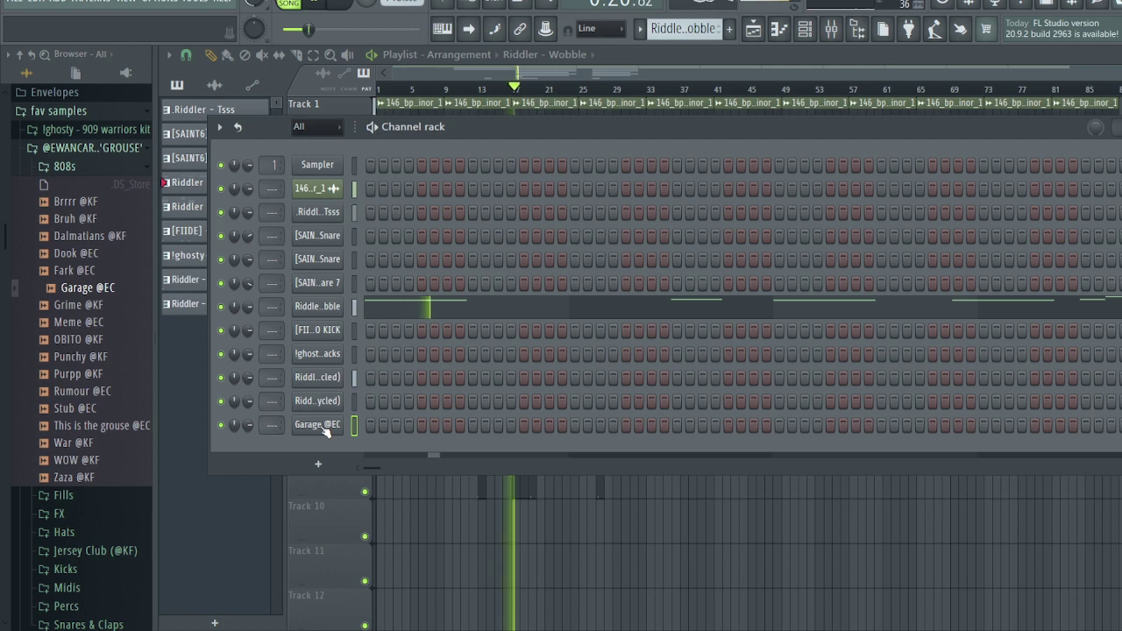
Step: Create a new pattern named garage and place it on Track 10 from bar 17 to bar 25
{"action": "left_click", "coordinate": [730, 31]}
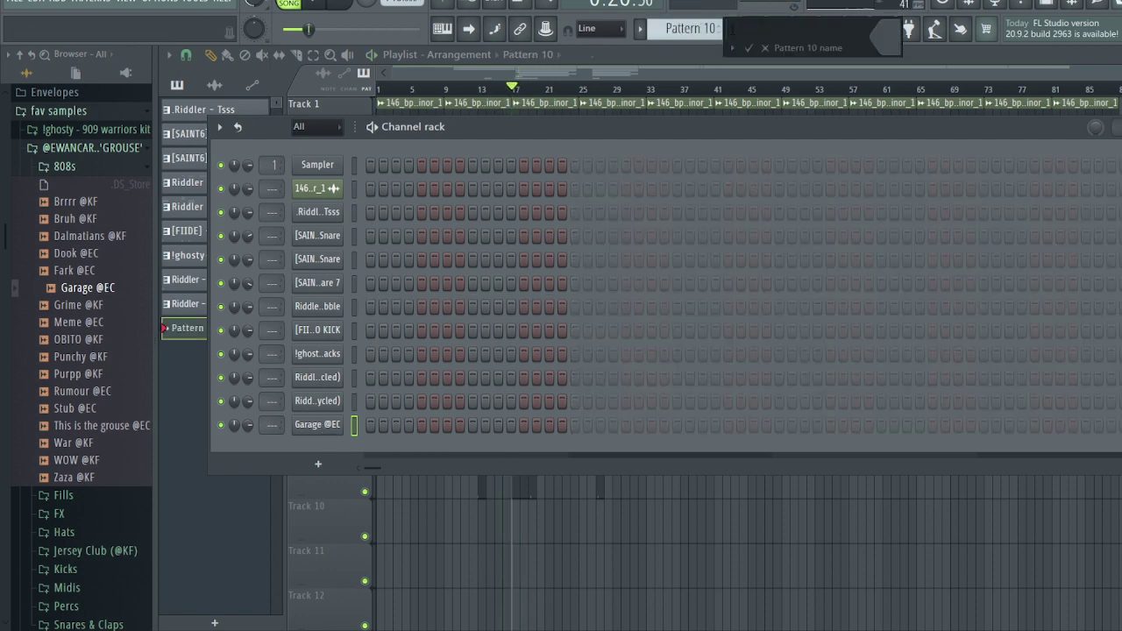
{"action": "type", "text": "garage"}
{"action": "key", "text": "Return"}
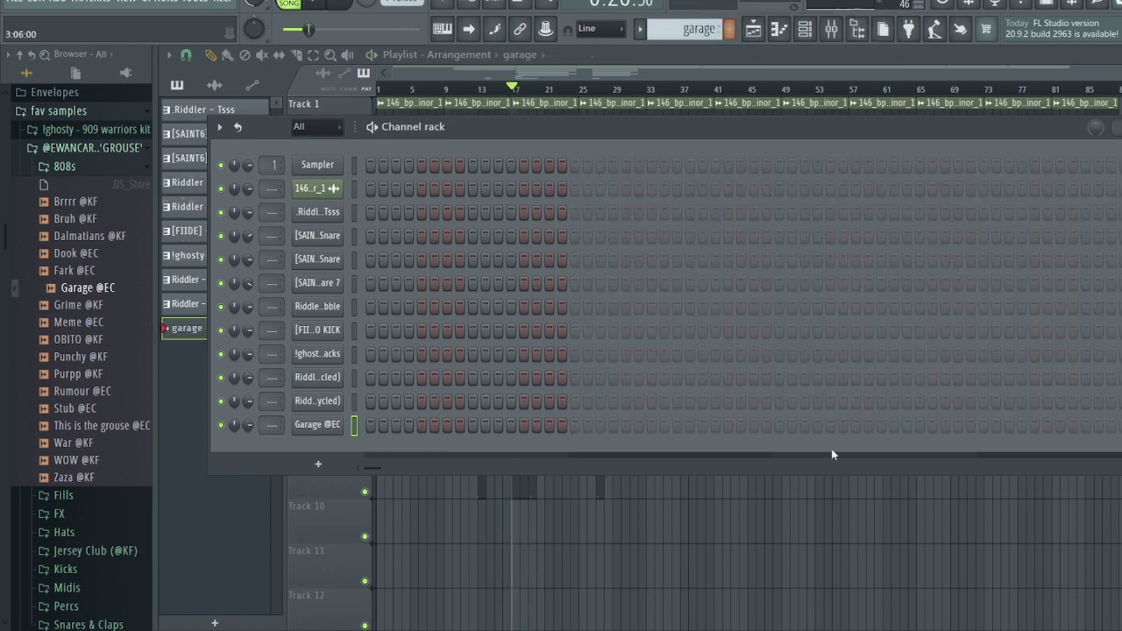
{"action": "key", "text": "F6"}
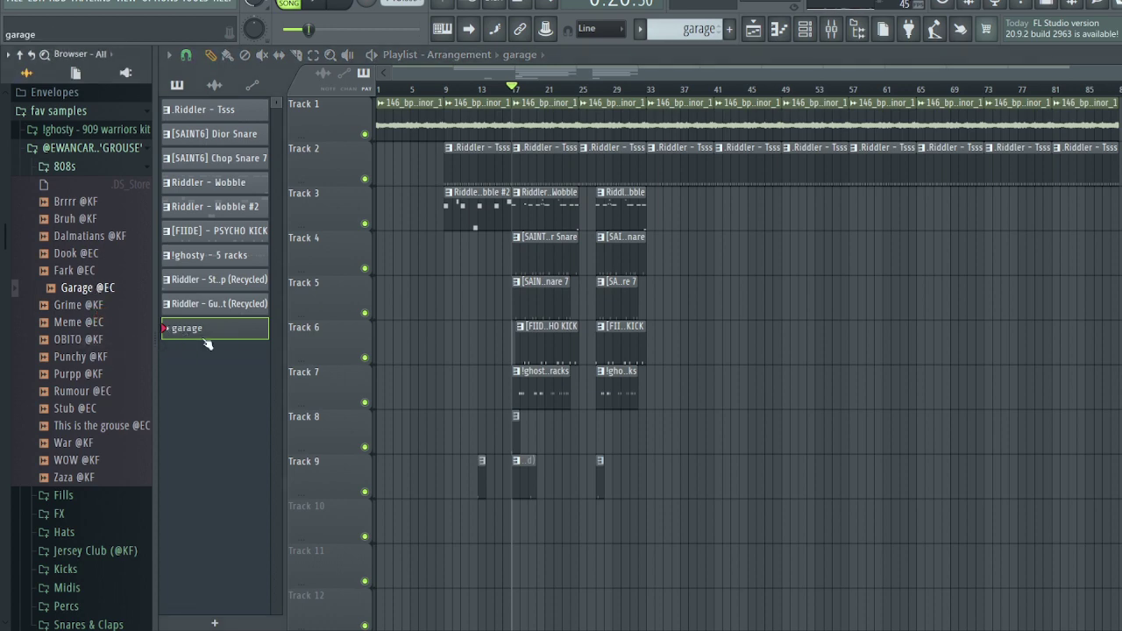
{"action": "left_click", "coordinate": [522, 518]}
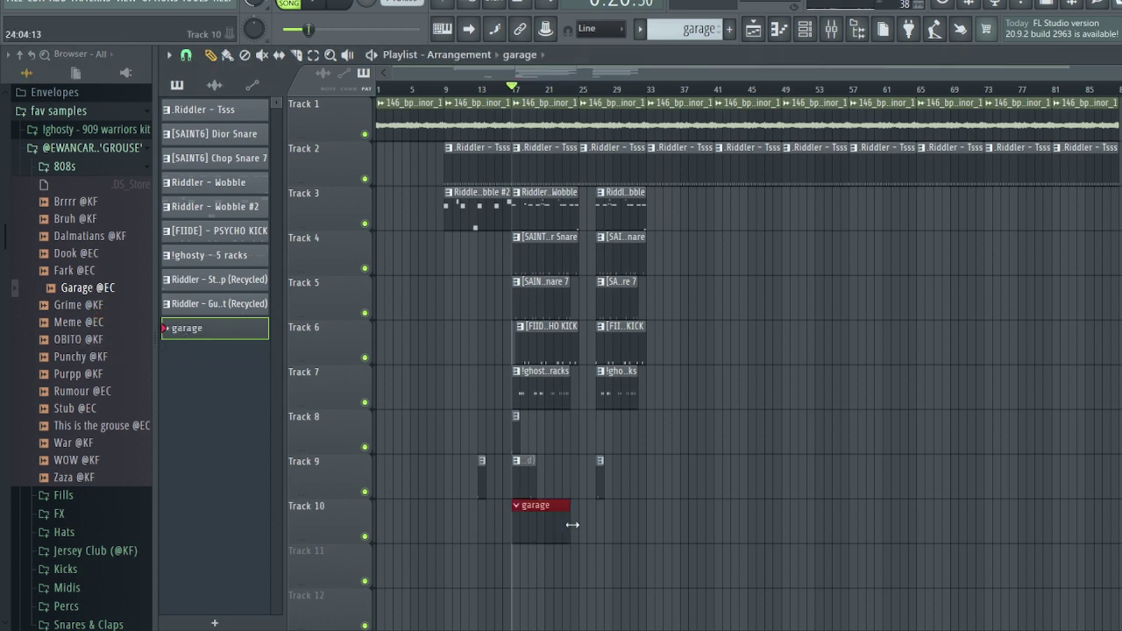
{"action": "left_click_drag", "start_coordinate": [571, 524], "coordinate": [579, 524]}
{"action": "key", "text": "space"}
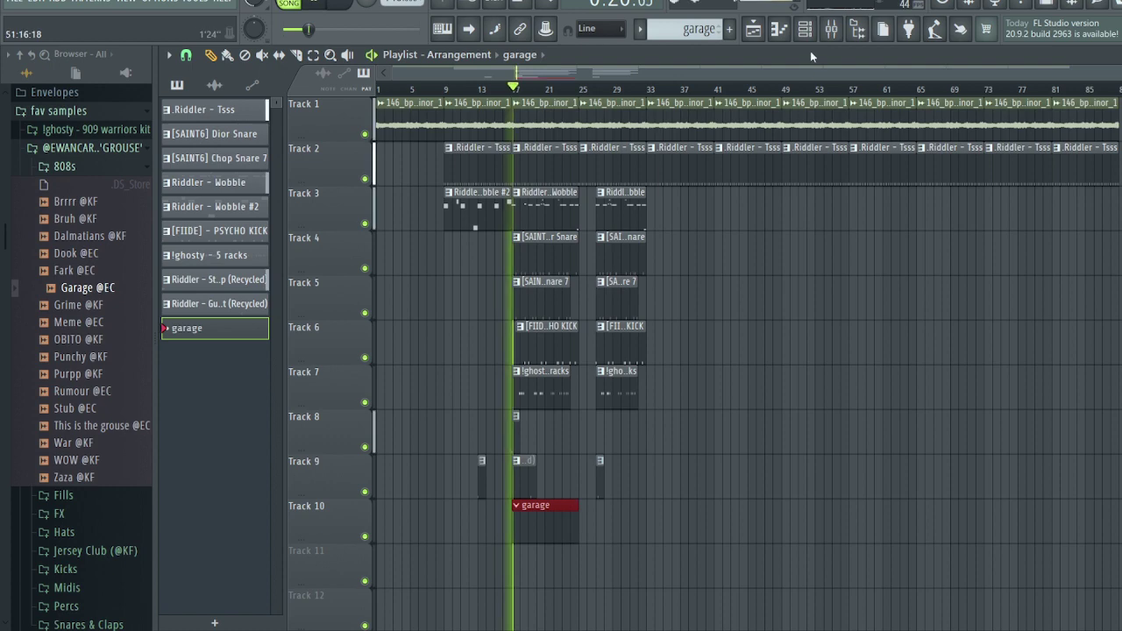
{"action": "key", "text": "F6"}
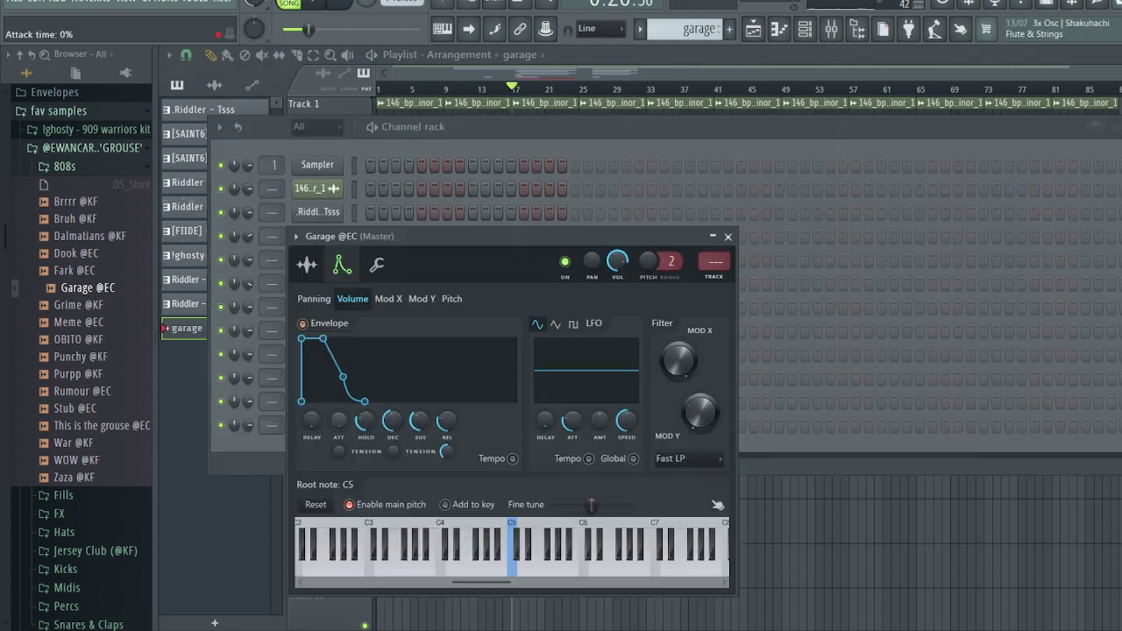
{"action": "left_click", "coordinate": [320, 426]}
{"action": "right_click", "coordinate": [346, 426]}
{"action": "left_click", "coordinate": [363, 418]}
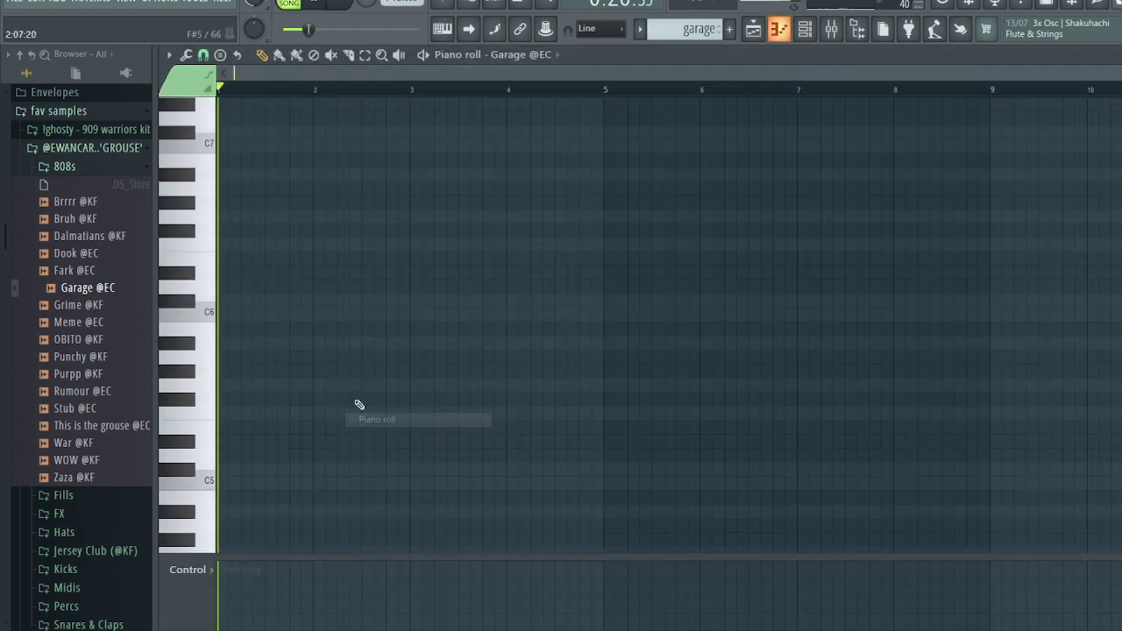
{"action": "left_click", "coordinate": [303, 313]}
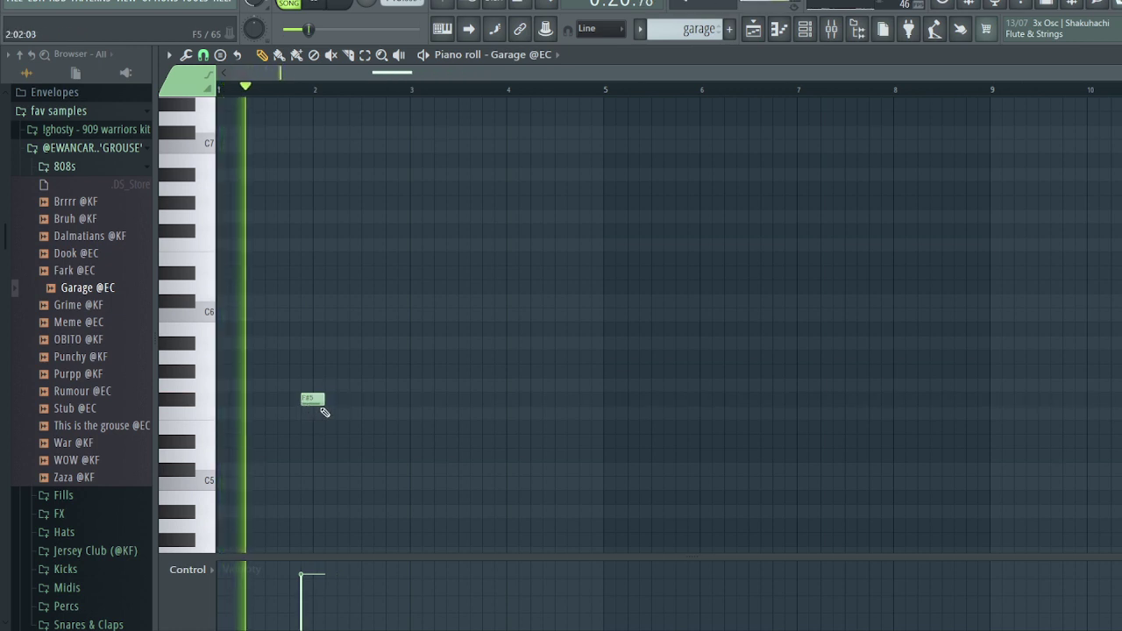
{"action": "mouse_move", "coordinate": [302, 399]}
{"action": "left_mouse_down"}
{"action": "mouse_move", "coordinate": [313, 402]}
{"action": "mouse_move", "coordinate": [301, 402]}
{"action": "left_mouse_up"}
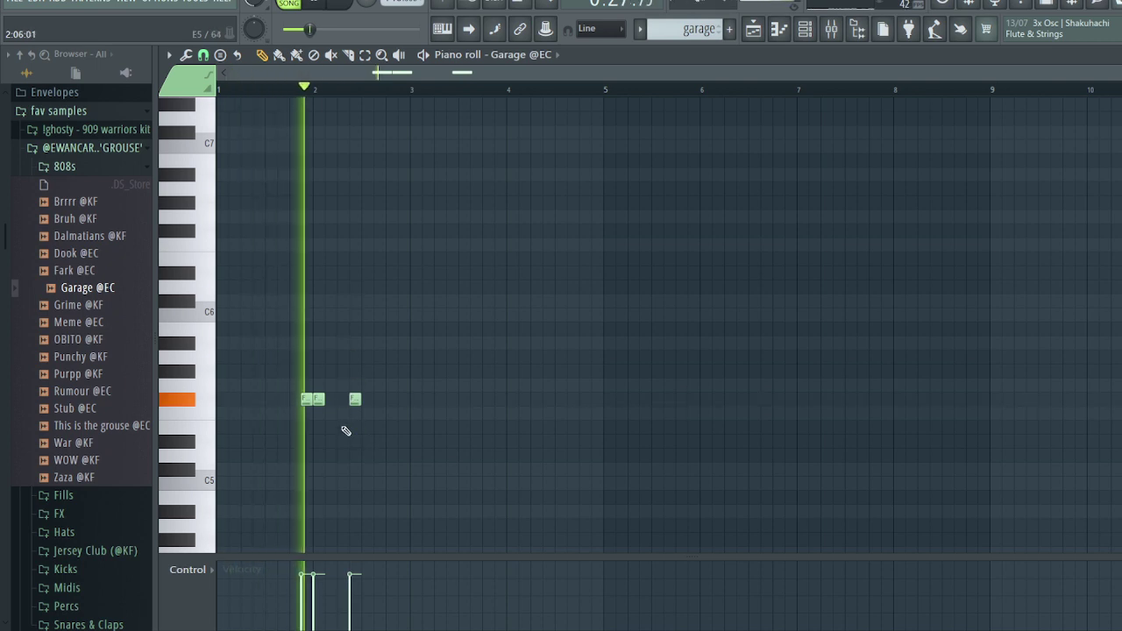
{"action": "key", "text": "space"}
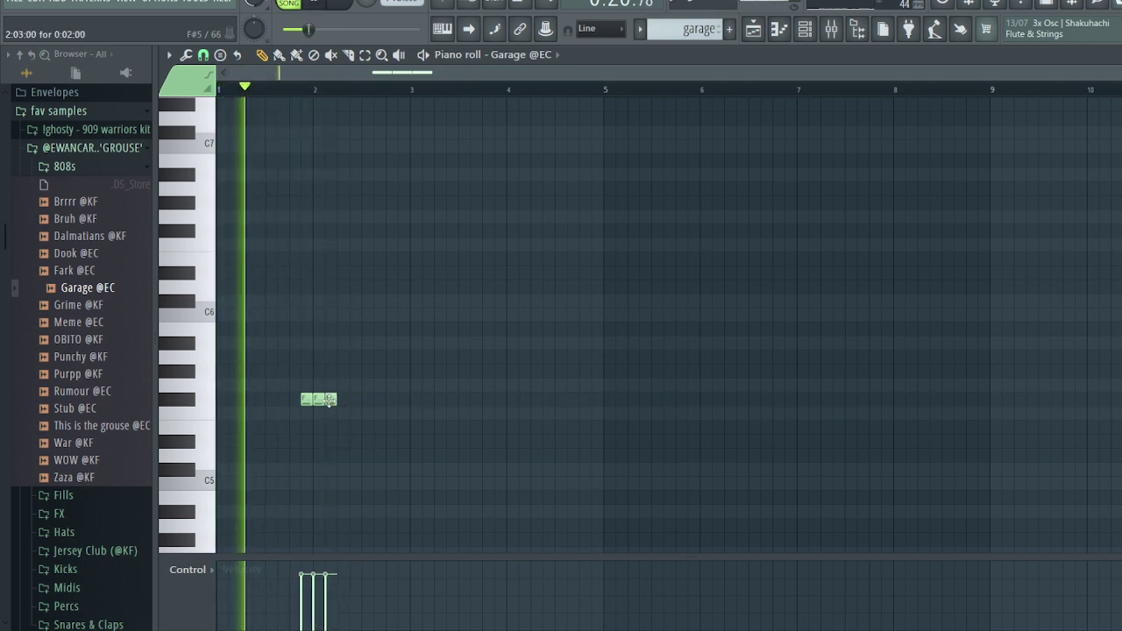
{"action": "left_click_drag", "start_coordinate": [331, 402], "coordinate": [342, 401]}
{"action": "scroll", "coordinate": [343, 404], "scroll_direction": "up", "scroll_amount": 3}
{"action": "left_click_drag", "start_coordinate": [487, 403], "coordinate": [469, 403]}
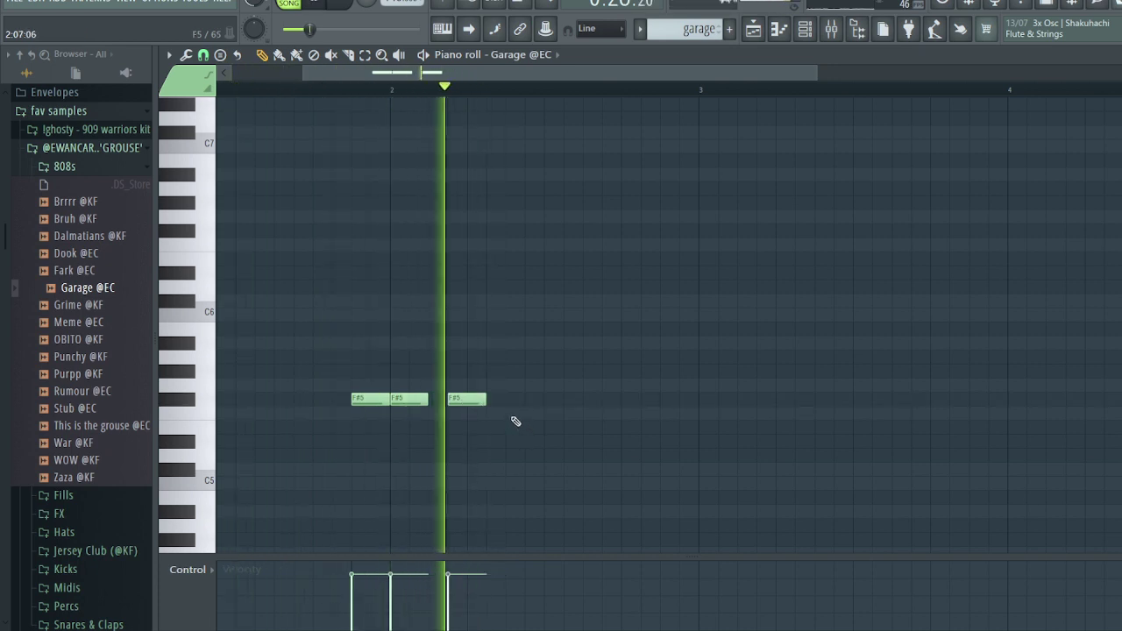
Step: Add an F5 note after the three F#5 notes and join the notes end to end with legato
{"action": "left_click_drag", "start_coordinate": [541, 431], "coordinate": [277, 340]}
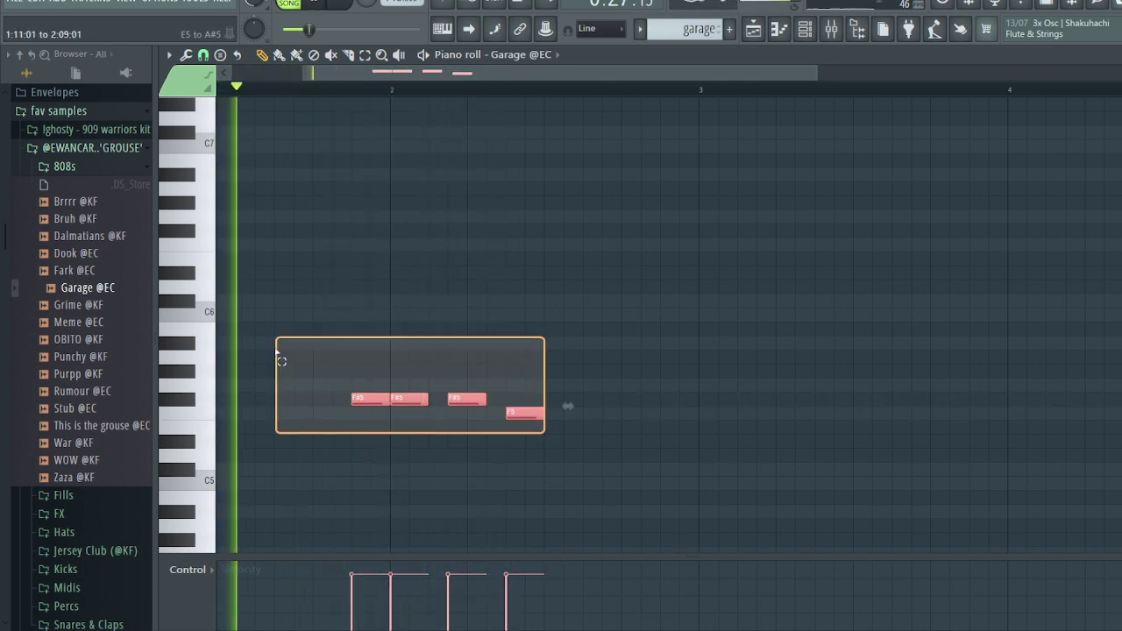
{"action": "key", "text": "ctrl+l"}
{"action": "left_click", "coordinate": [523, 459]}
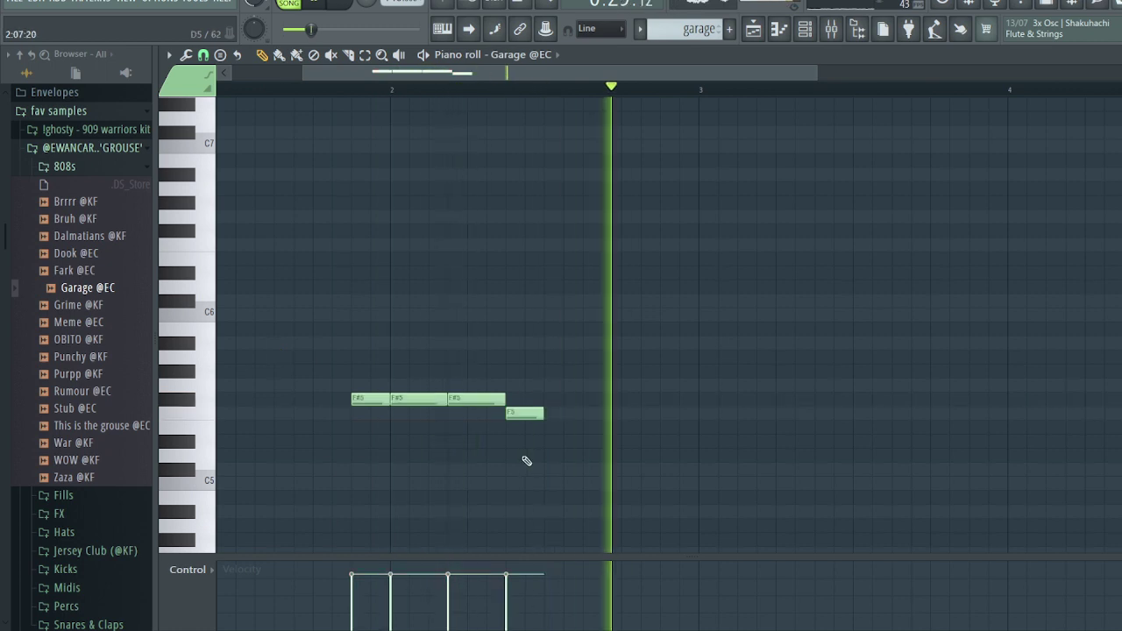
{"action": "key", "text": "ctrl+a"}
{"action": "key", "text": "ctrl+Down"}
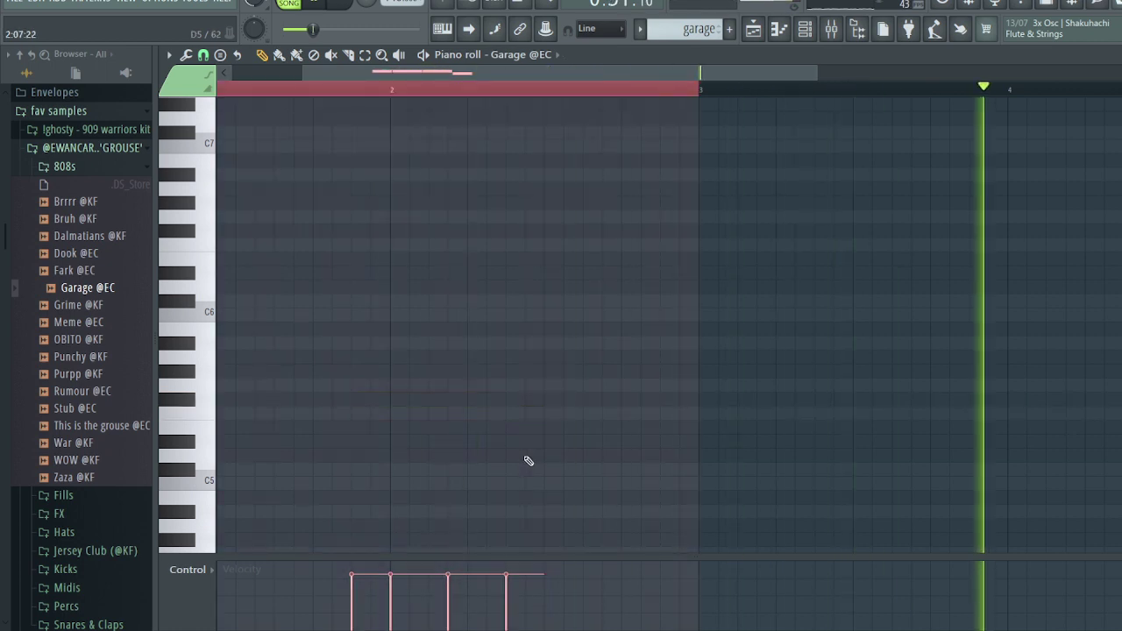
{"action": "scroll", "coordinate": [523, 456], "scroll_direction": "down", "scroll_amount": 4}
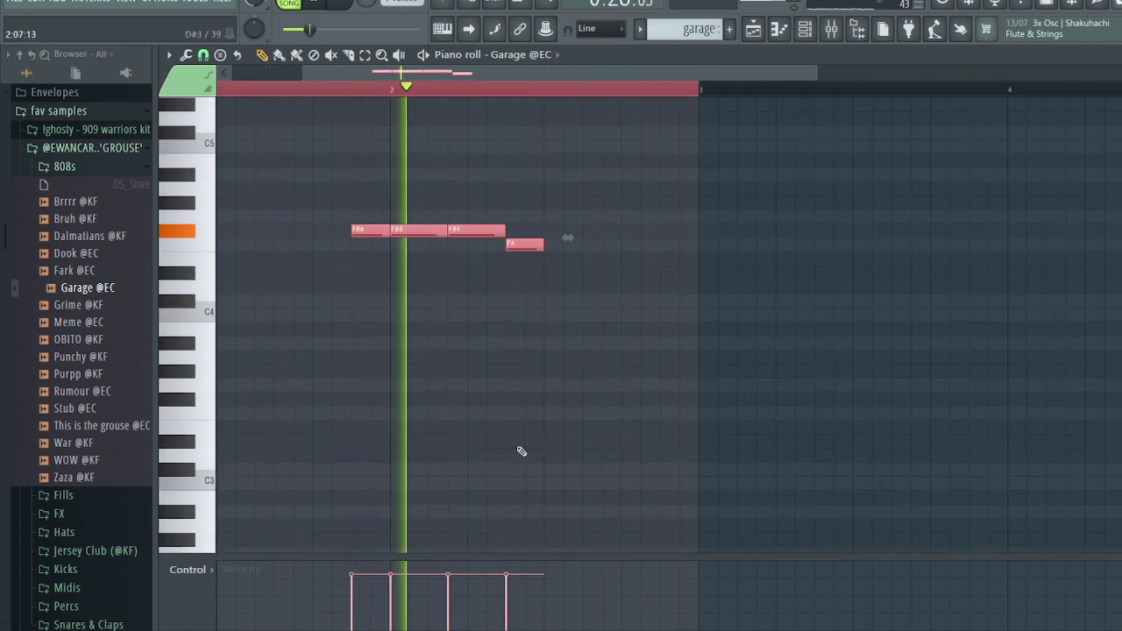
{"action": "key", "text": "ctrl+Up"}
{"action": "scroll", "coordinate": [521, 450], "scroll_direction": "up", "scroll_amount": 5}
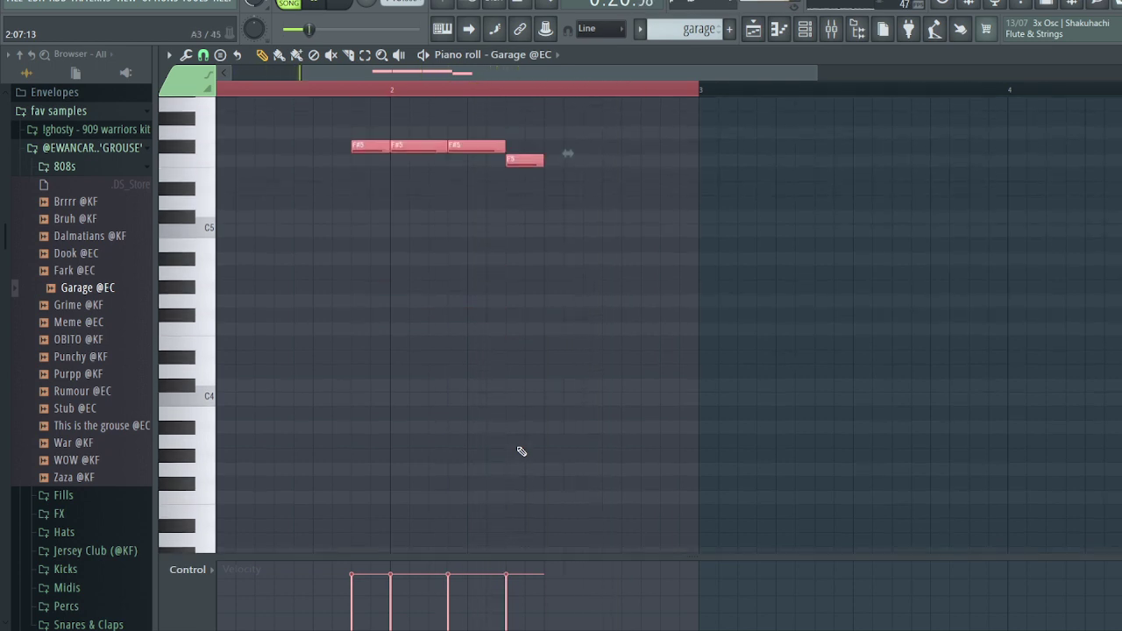
{"action": "scroll", "coordinate": [520, 451], "scroll_direction": "down", "scroll_amount": 2}
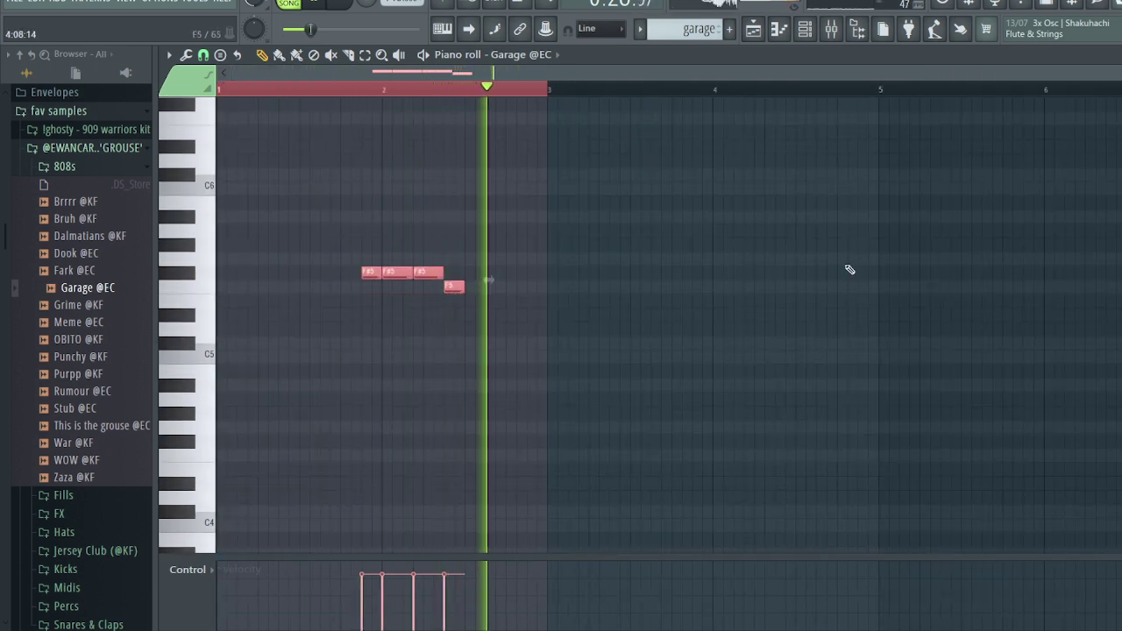
Step: Return to the playlist and play the arrangement with the garage pattern in the section from bar 17
{"action": "key", "text": "Escape"}
{"action": "key", "text": "F5"}
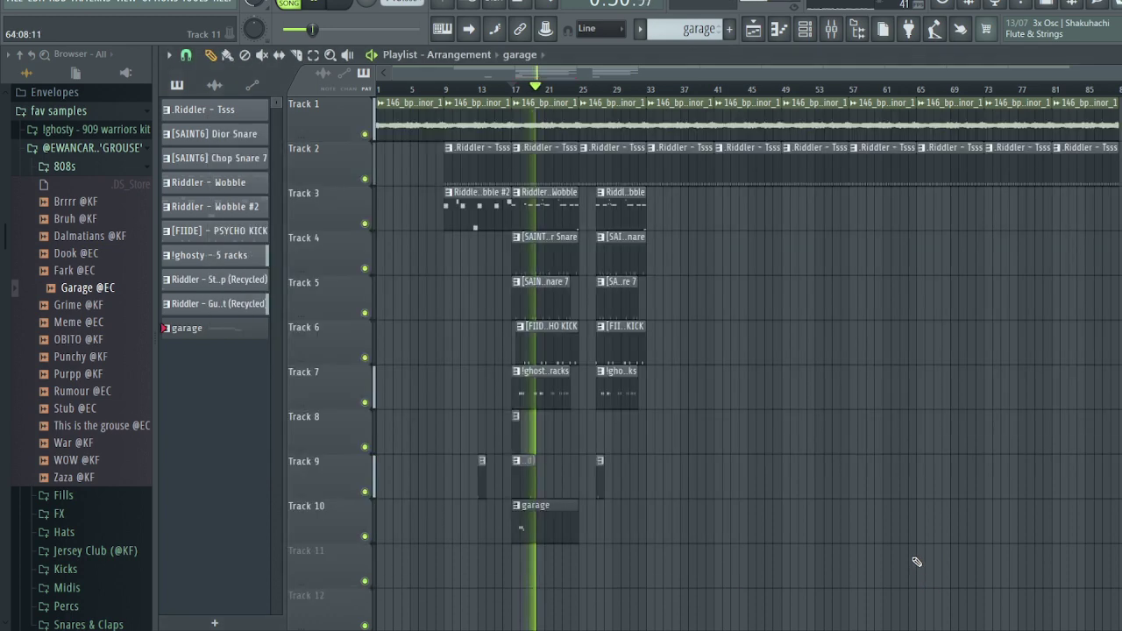
{"action": "scroll", "coordinate": [552, 548], "scroll_direction": "up", "scroll_amount": 4}
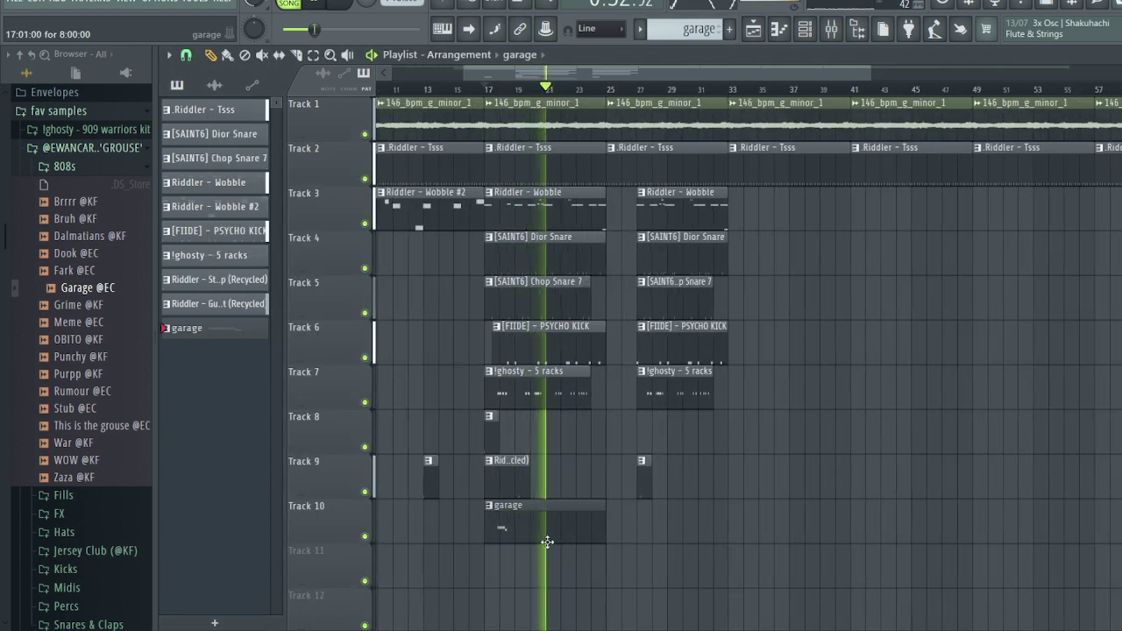
{"action": "key", "text": "space"}
{"action": "key", "text": "space"}
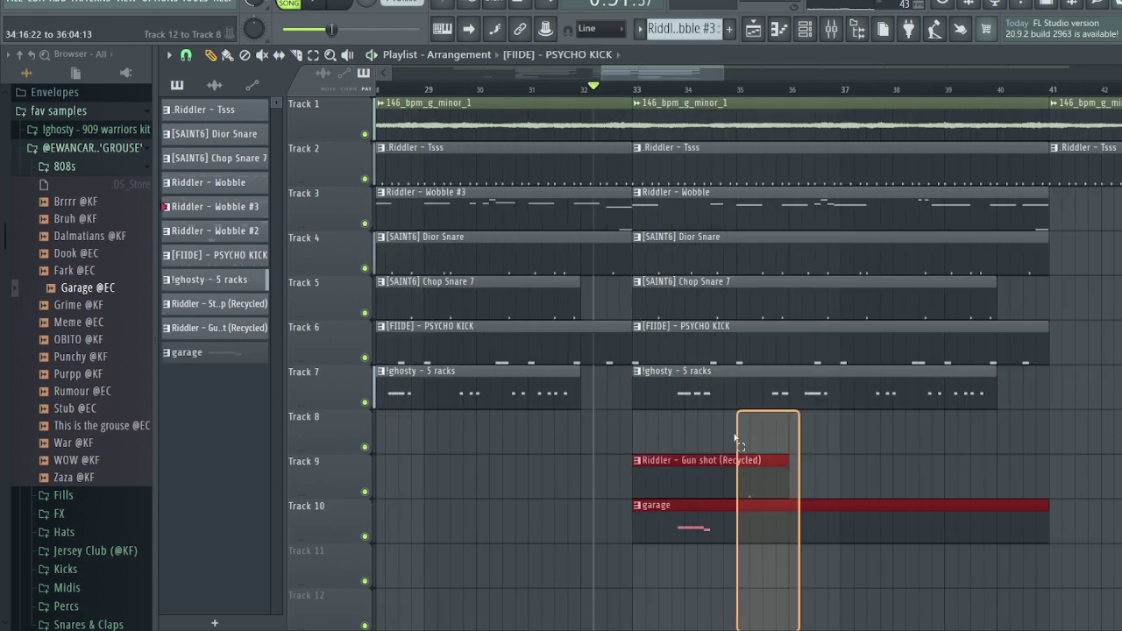
Step: Duplicate the eight-bar block of clips at bar 33 on Tracks 3 to 10 six times, up to bar 89
{"action": "left_click_drag", "start_coordinate": [738, 412], "coordinate": [648, 233]}
{"action": "scroll", "coordinate": [746, 265], "scroll_direction": "down", "scroll_amount": 6}
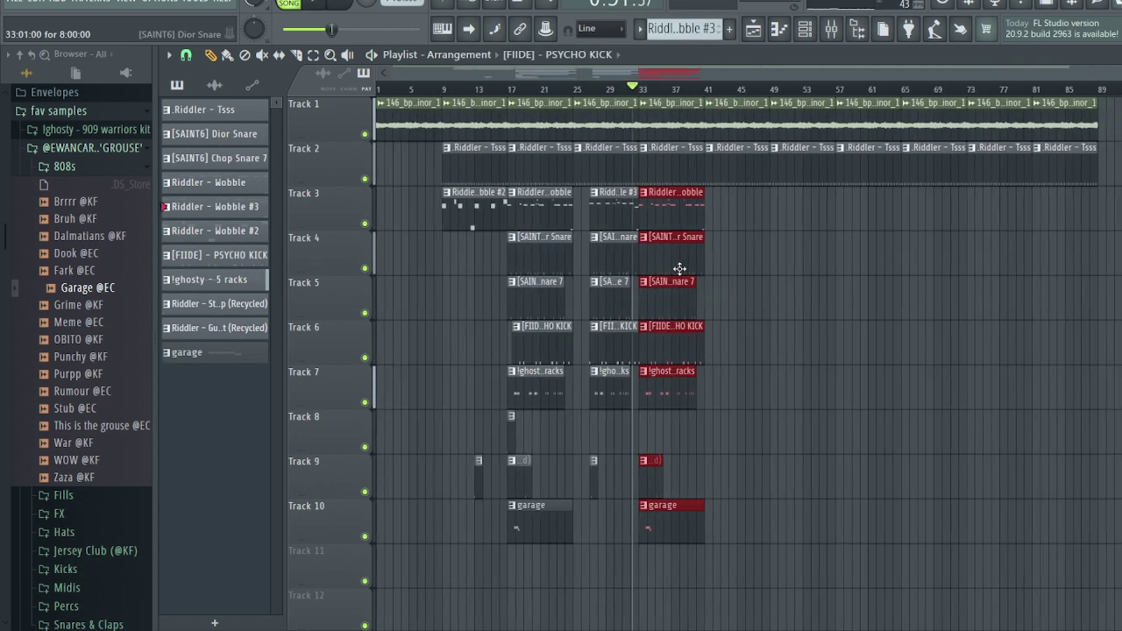
{"action": "key", "text": "ctrl+b"}
{"action": "key", "text": "ctrl+b"}
{"action": "key", "text": "ctrl+b"}
{"action": "key", "text": "ctrl+b"}
{"action": "key", "text": "ctrl+b"}
{"action": "key", "text": "ctrl+b"}
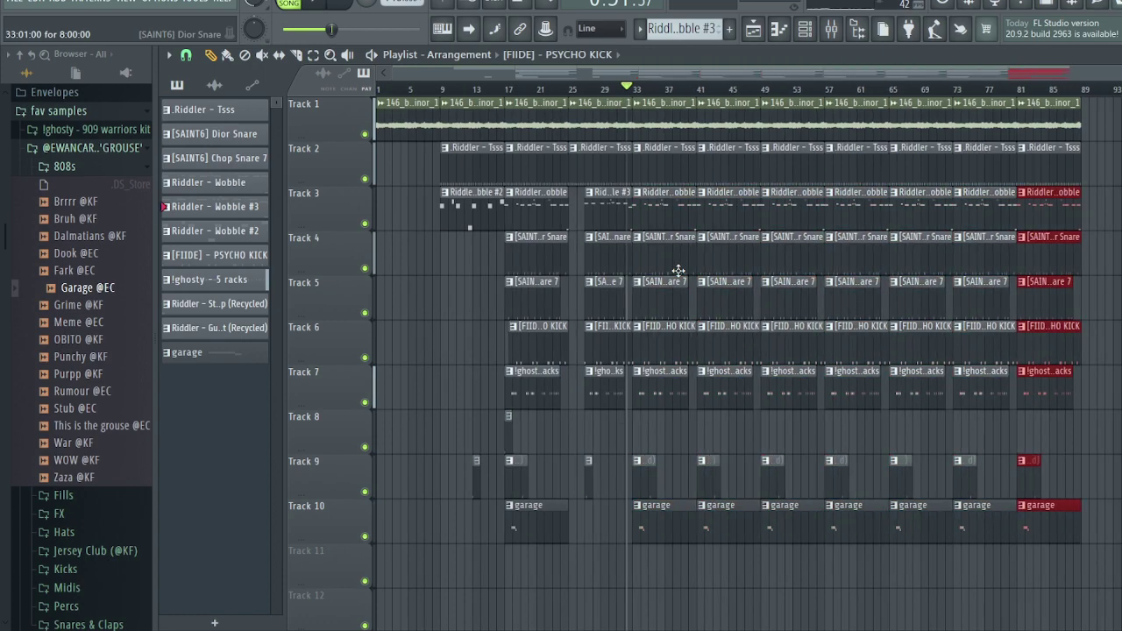